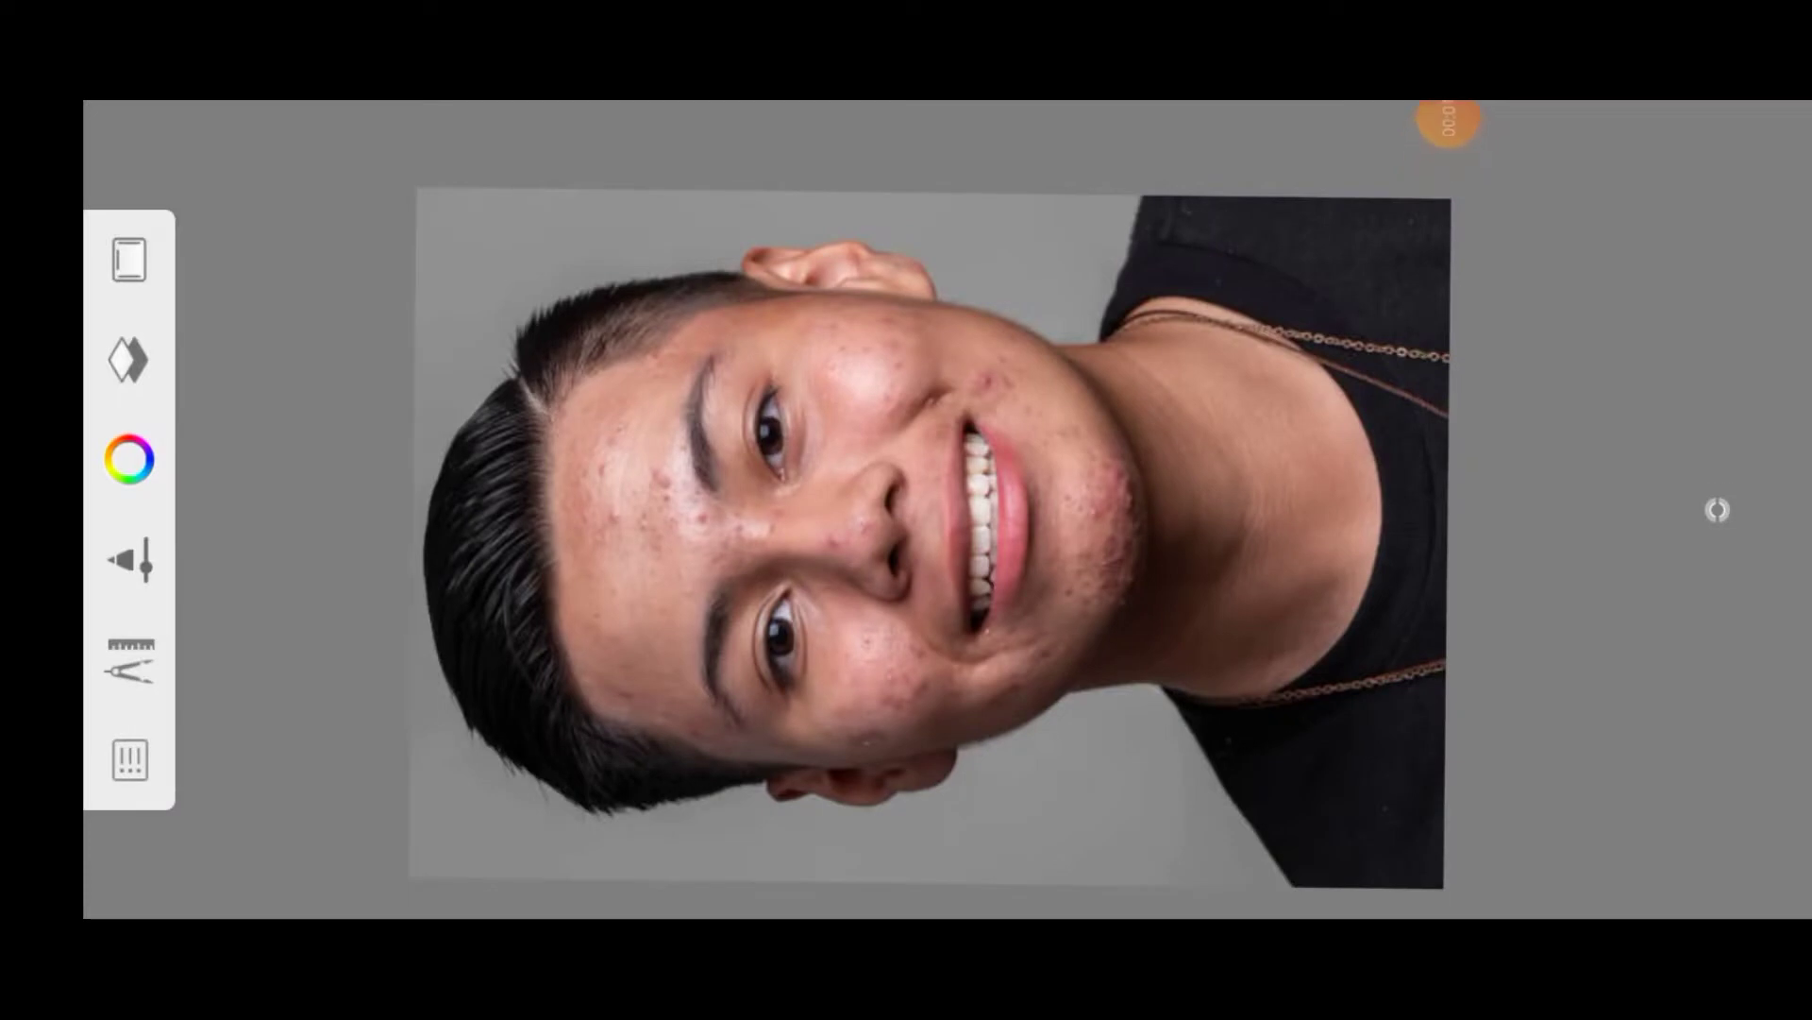
# - Add a blank layer above the portrait photo and set its blending to Soft Light
pyautogui.click(128, 360)
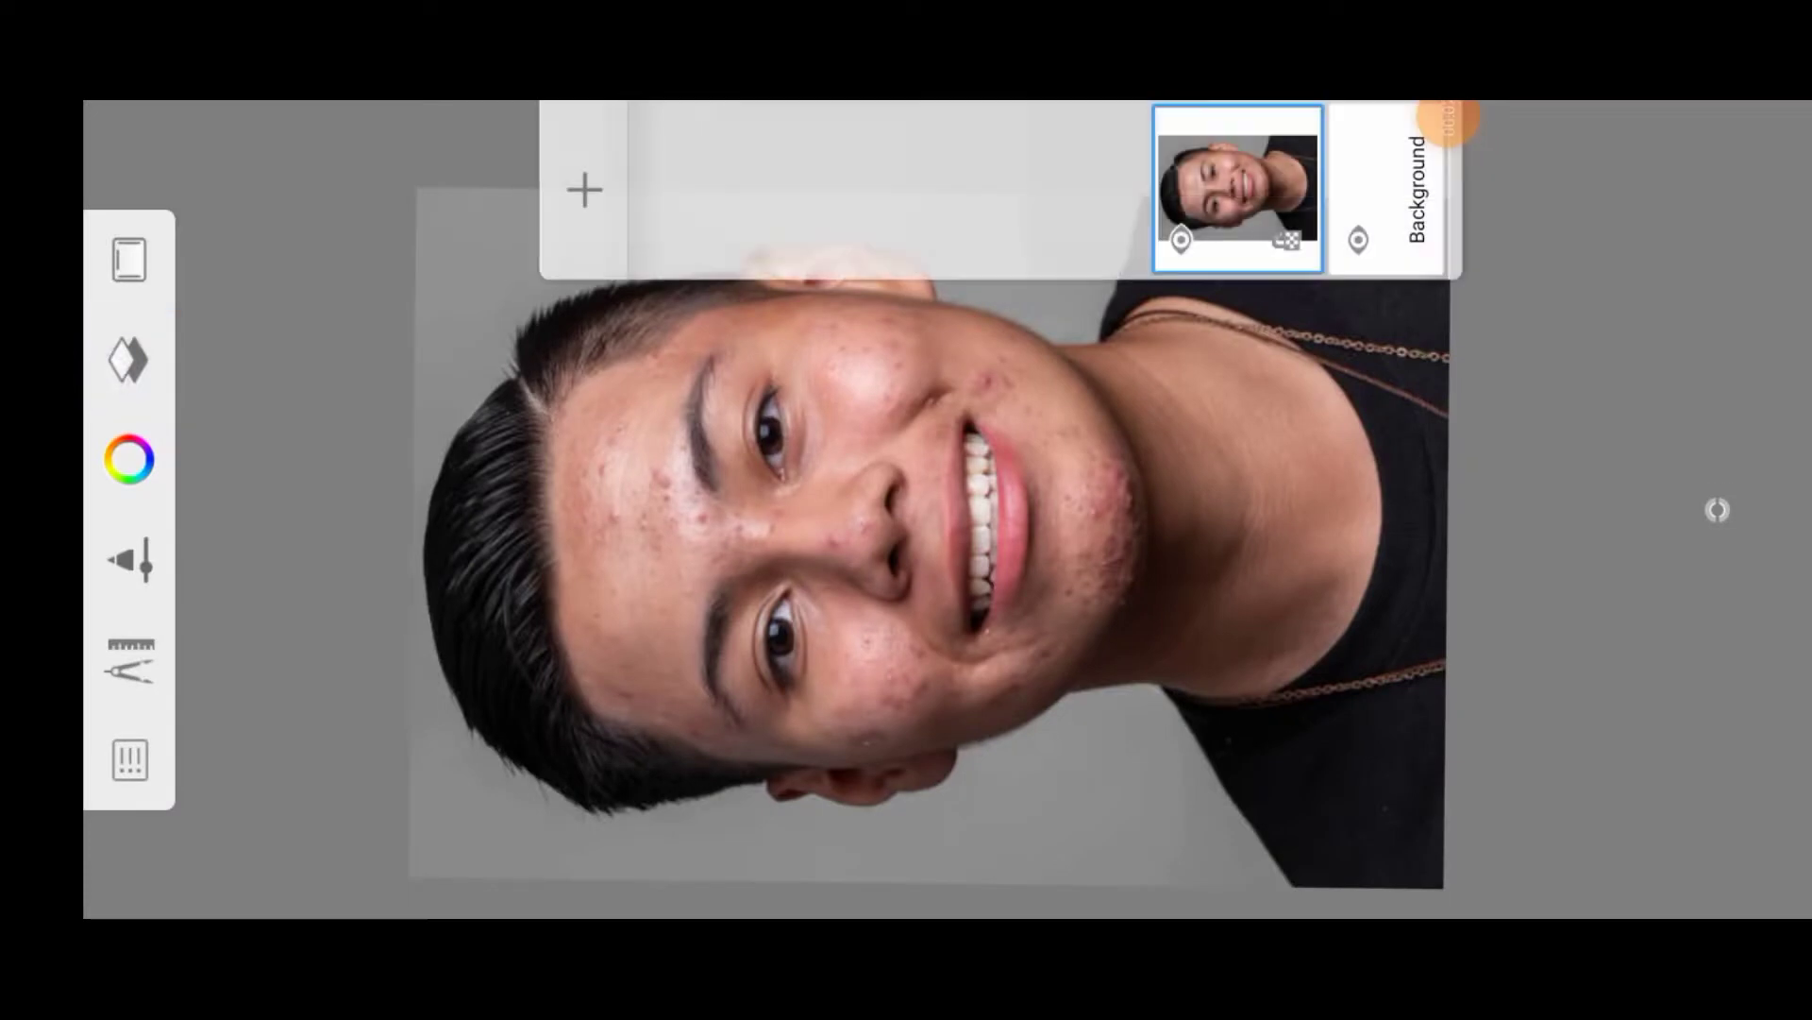
pyautogui.click(584, 189)
pyautogui.click(1080, 170)
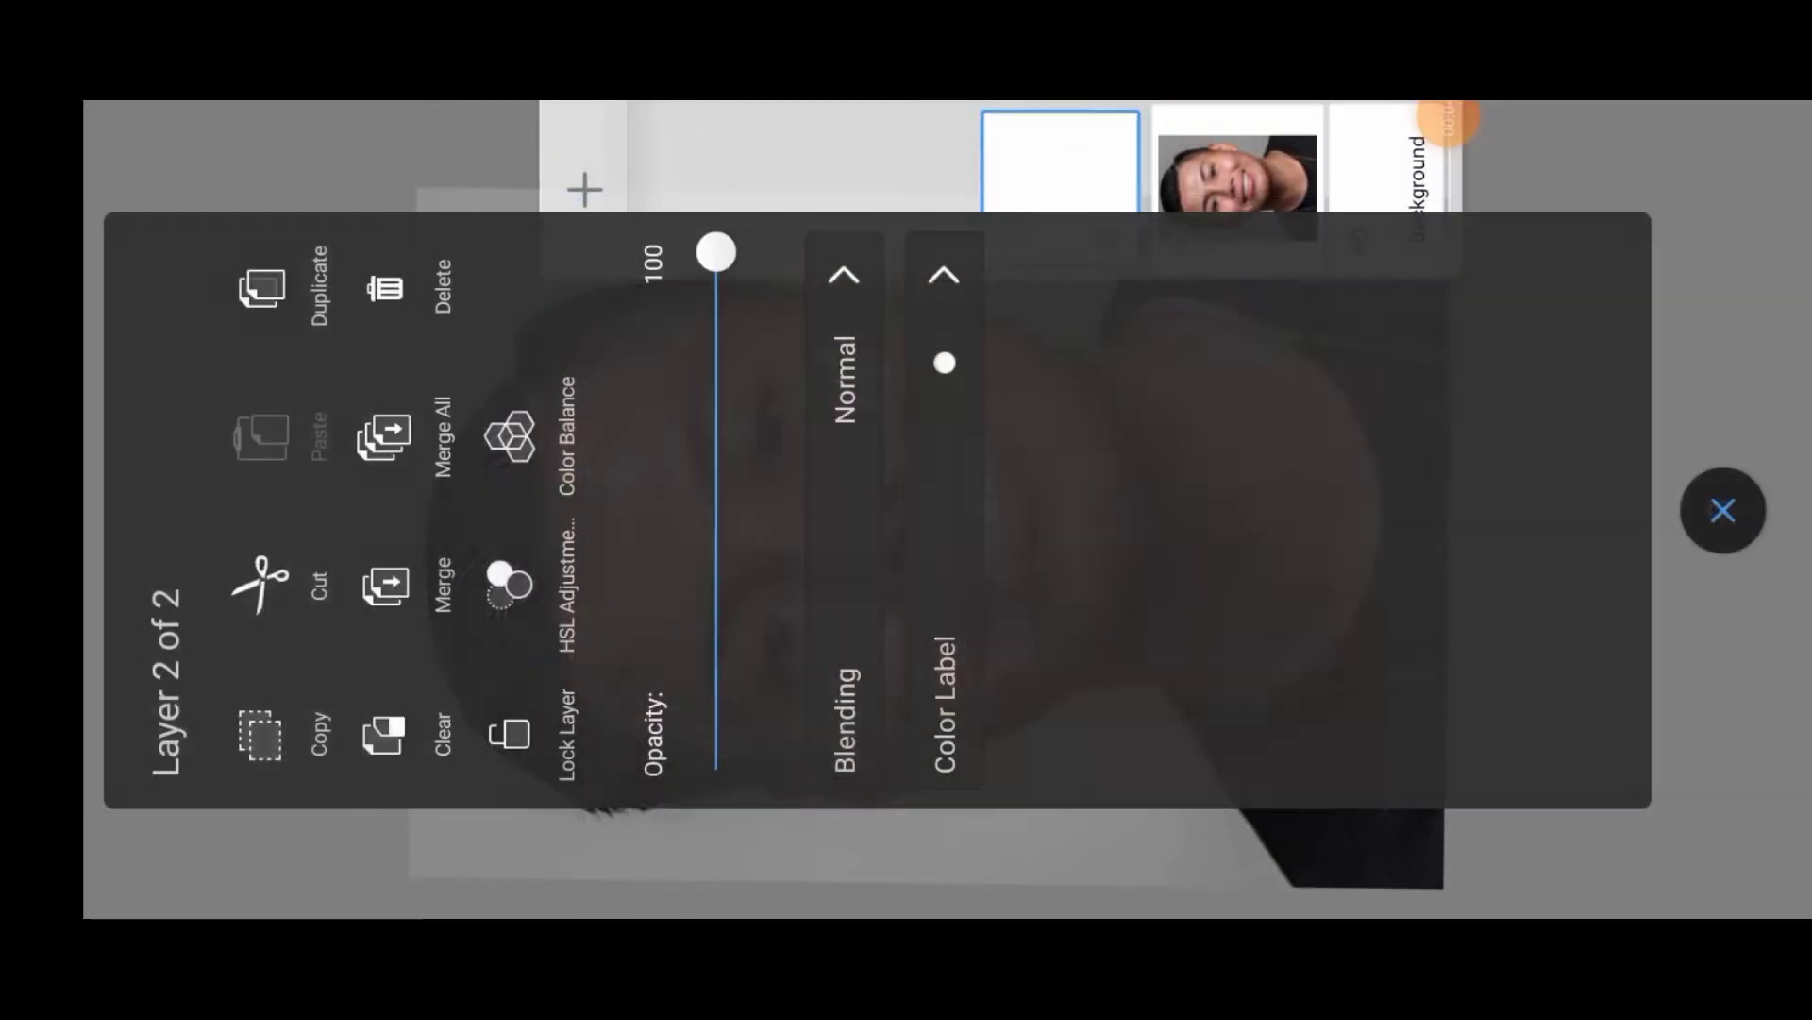
pyautogui.click(845, 278)
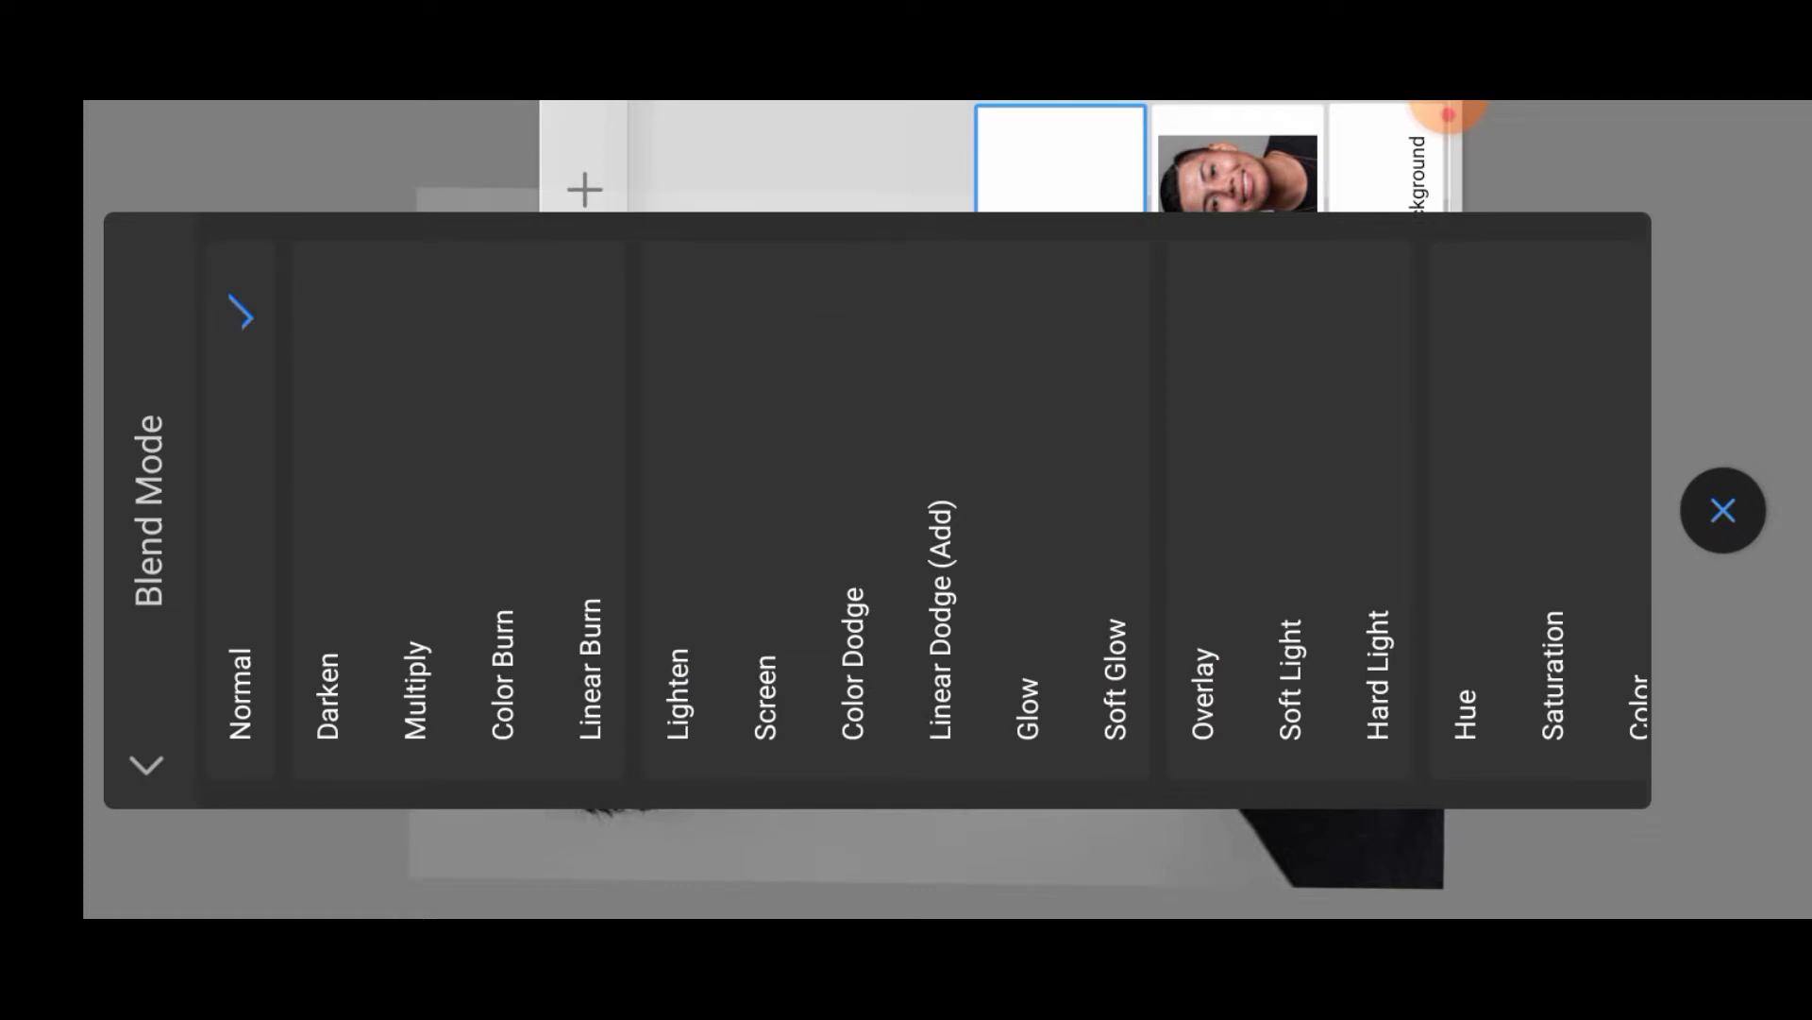
pyautogui.moveTo(1324, 368); pyautogui.dragTo(1202, 369)
pyautogui.click(1150, 402)
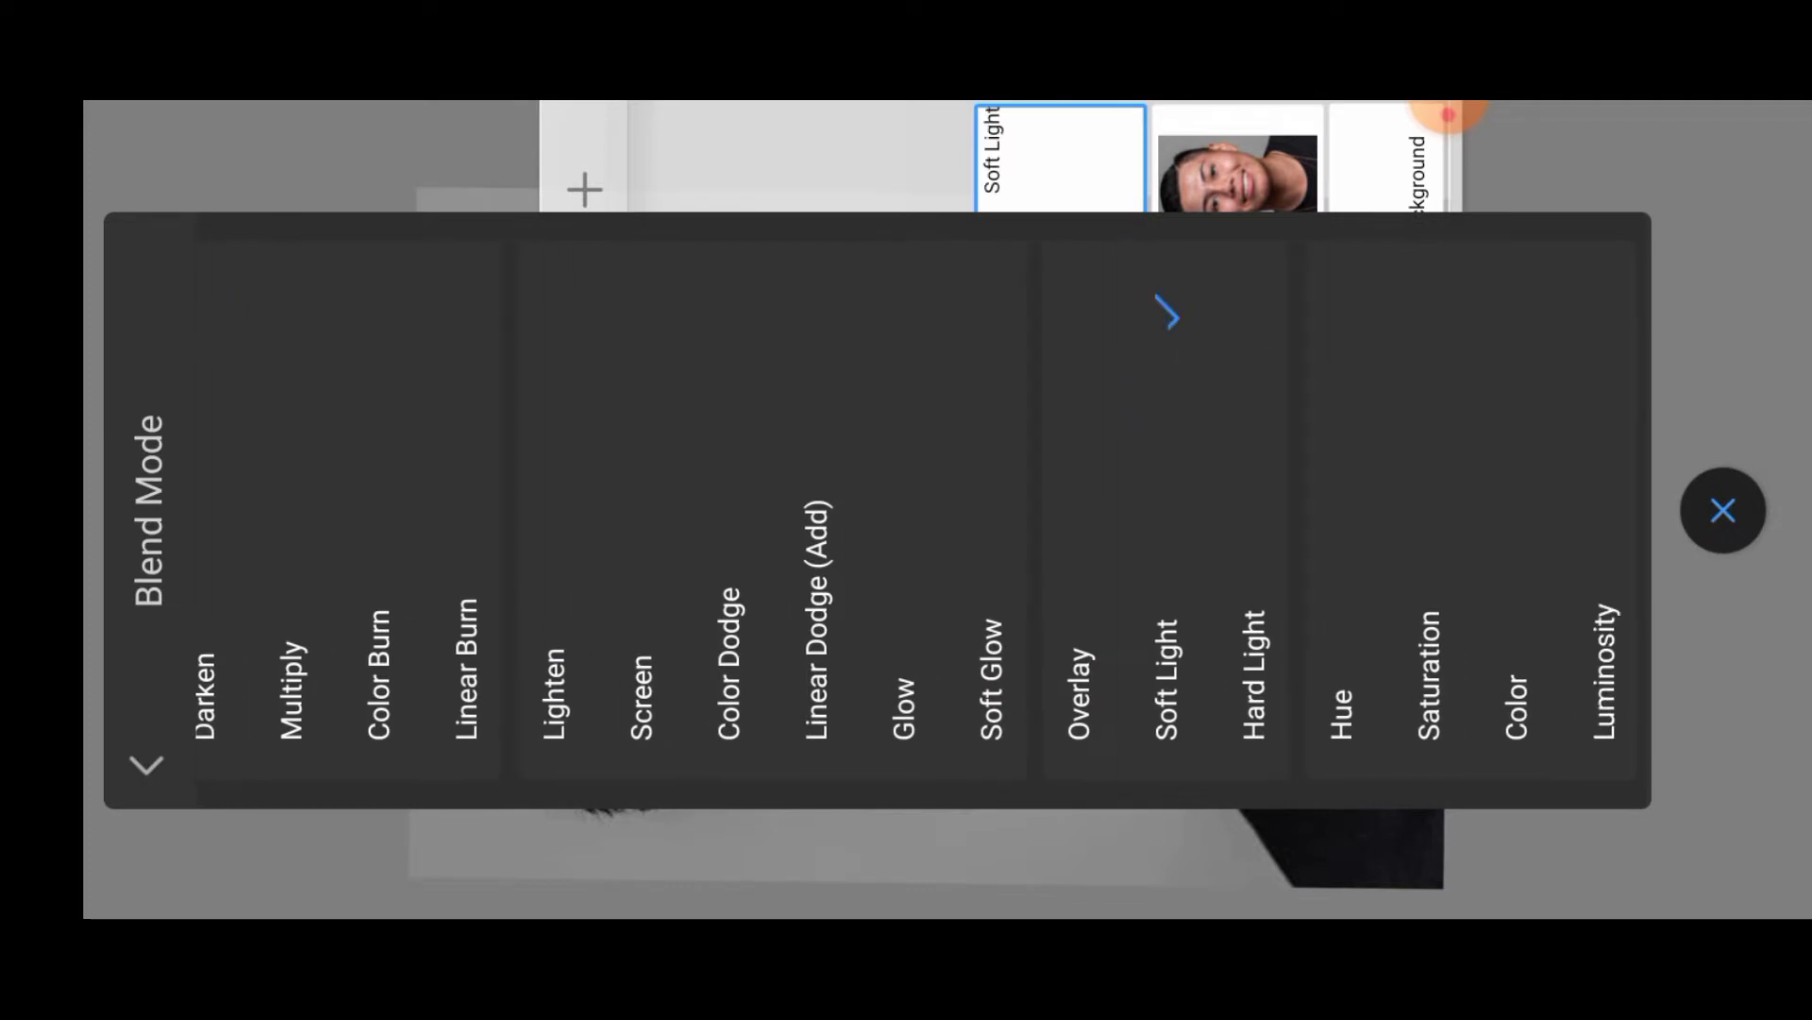
pyautogui.click(349, 129)
# - Set the paint colour to pure white with L at 100
pyautogui.click(129, 460)
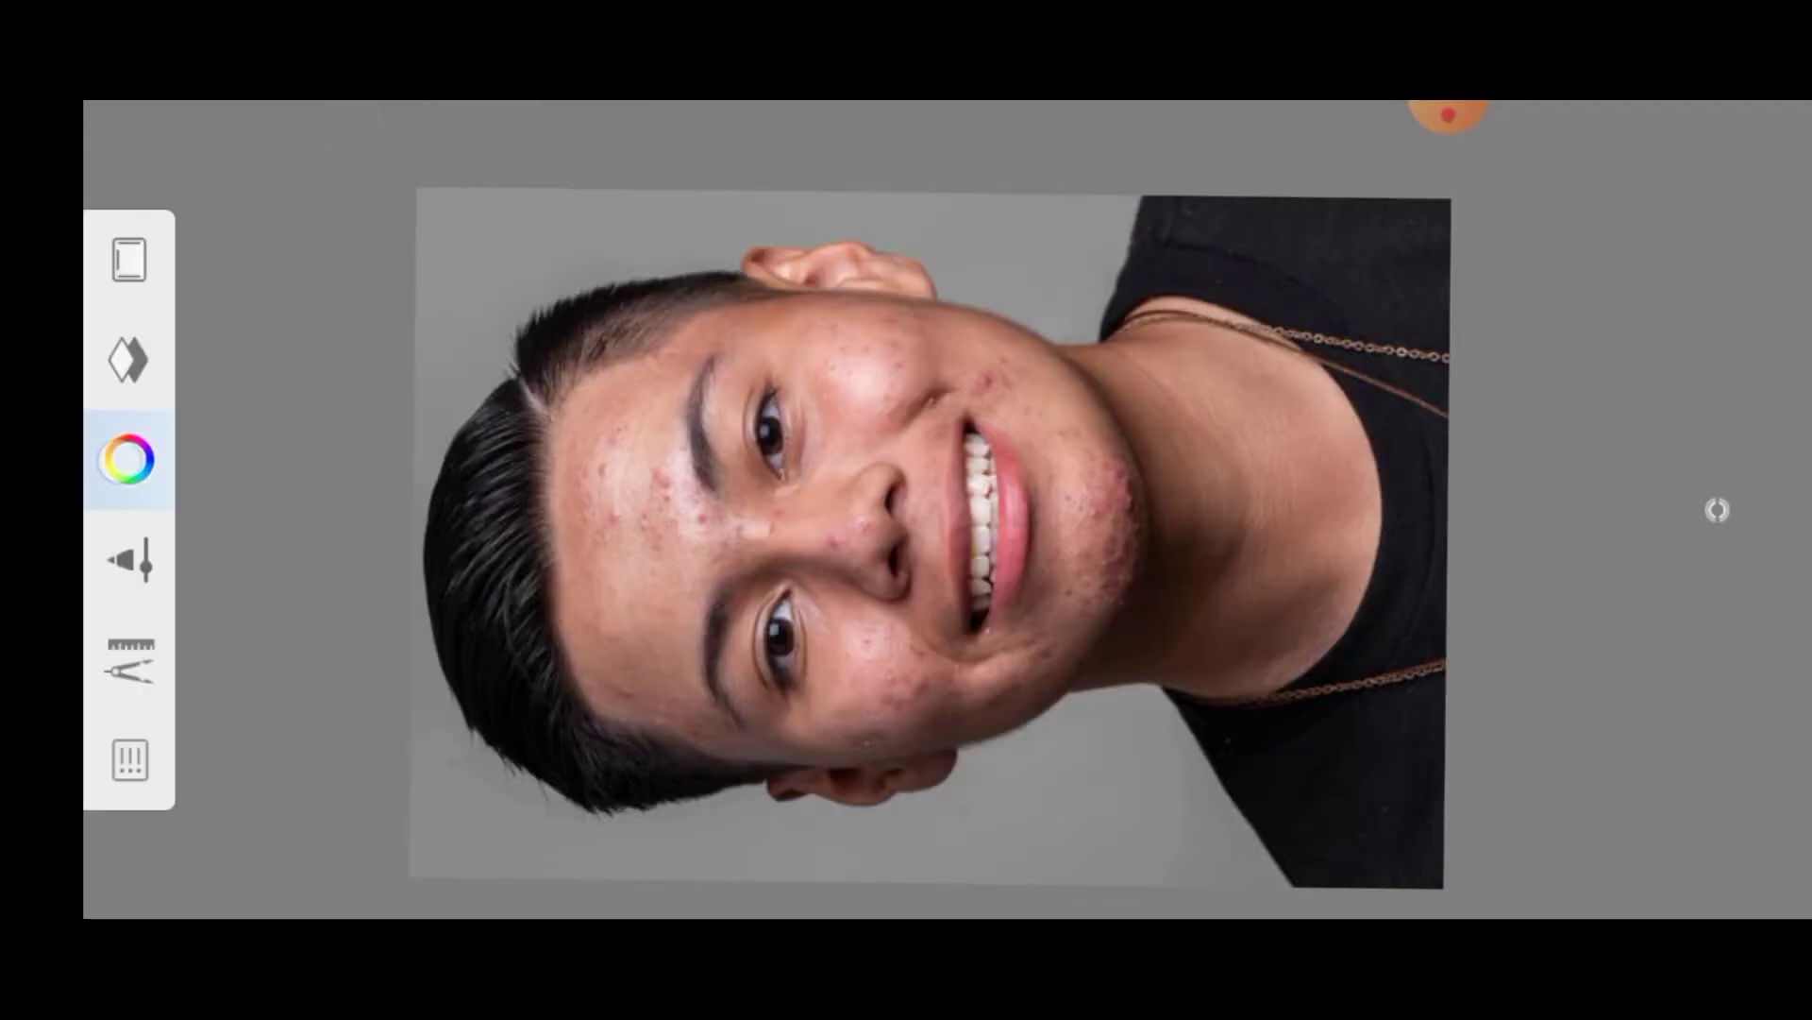
pyautogui.moveTo(1222, 338)
pyautogui.mouseDown()
pyautogui.moveTo(1266, 433)
pyautogui.moveTo(1280, 258)
pyautogui.mouseUp()
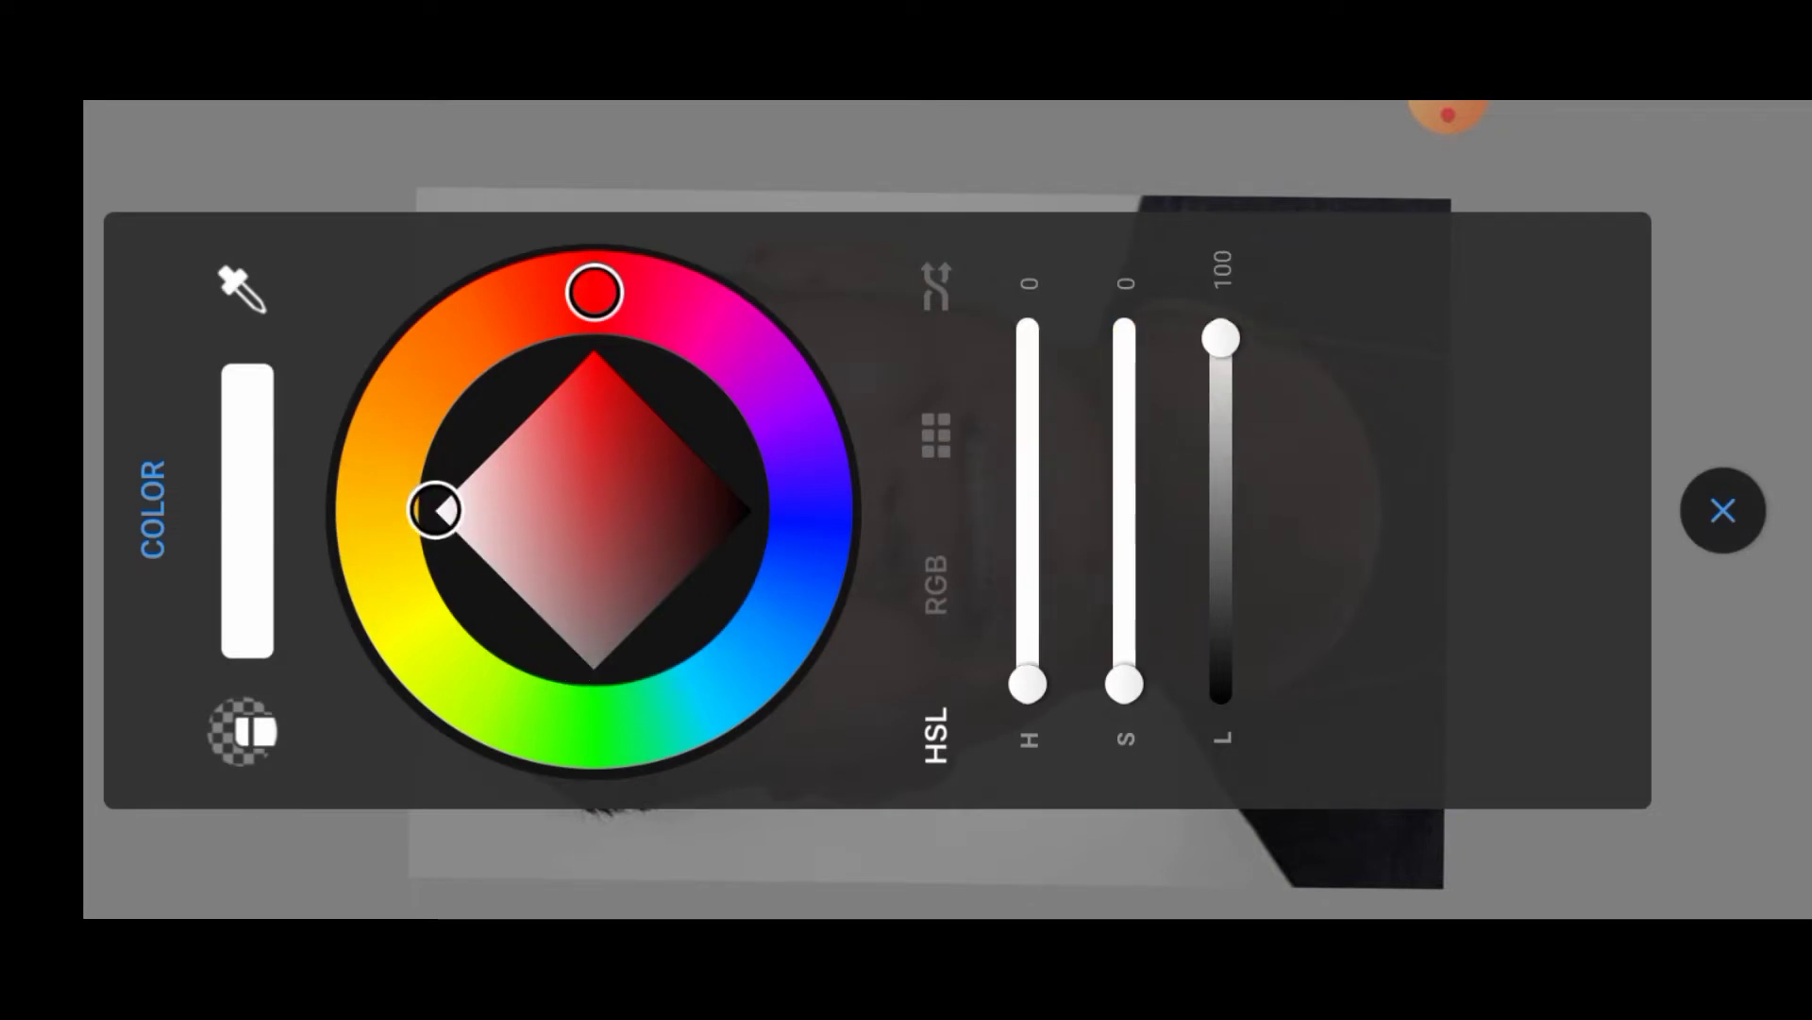
pyautogui.click(1721, 510)
# - Select the Traditional Medium Brush and set its brush type to Soft Light
pyautogui.click(130, 560)
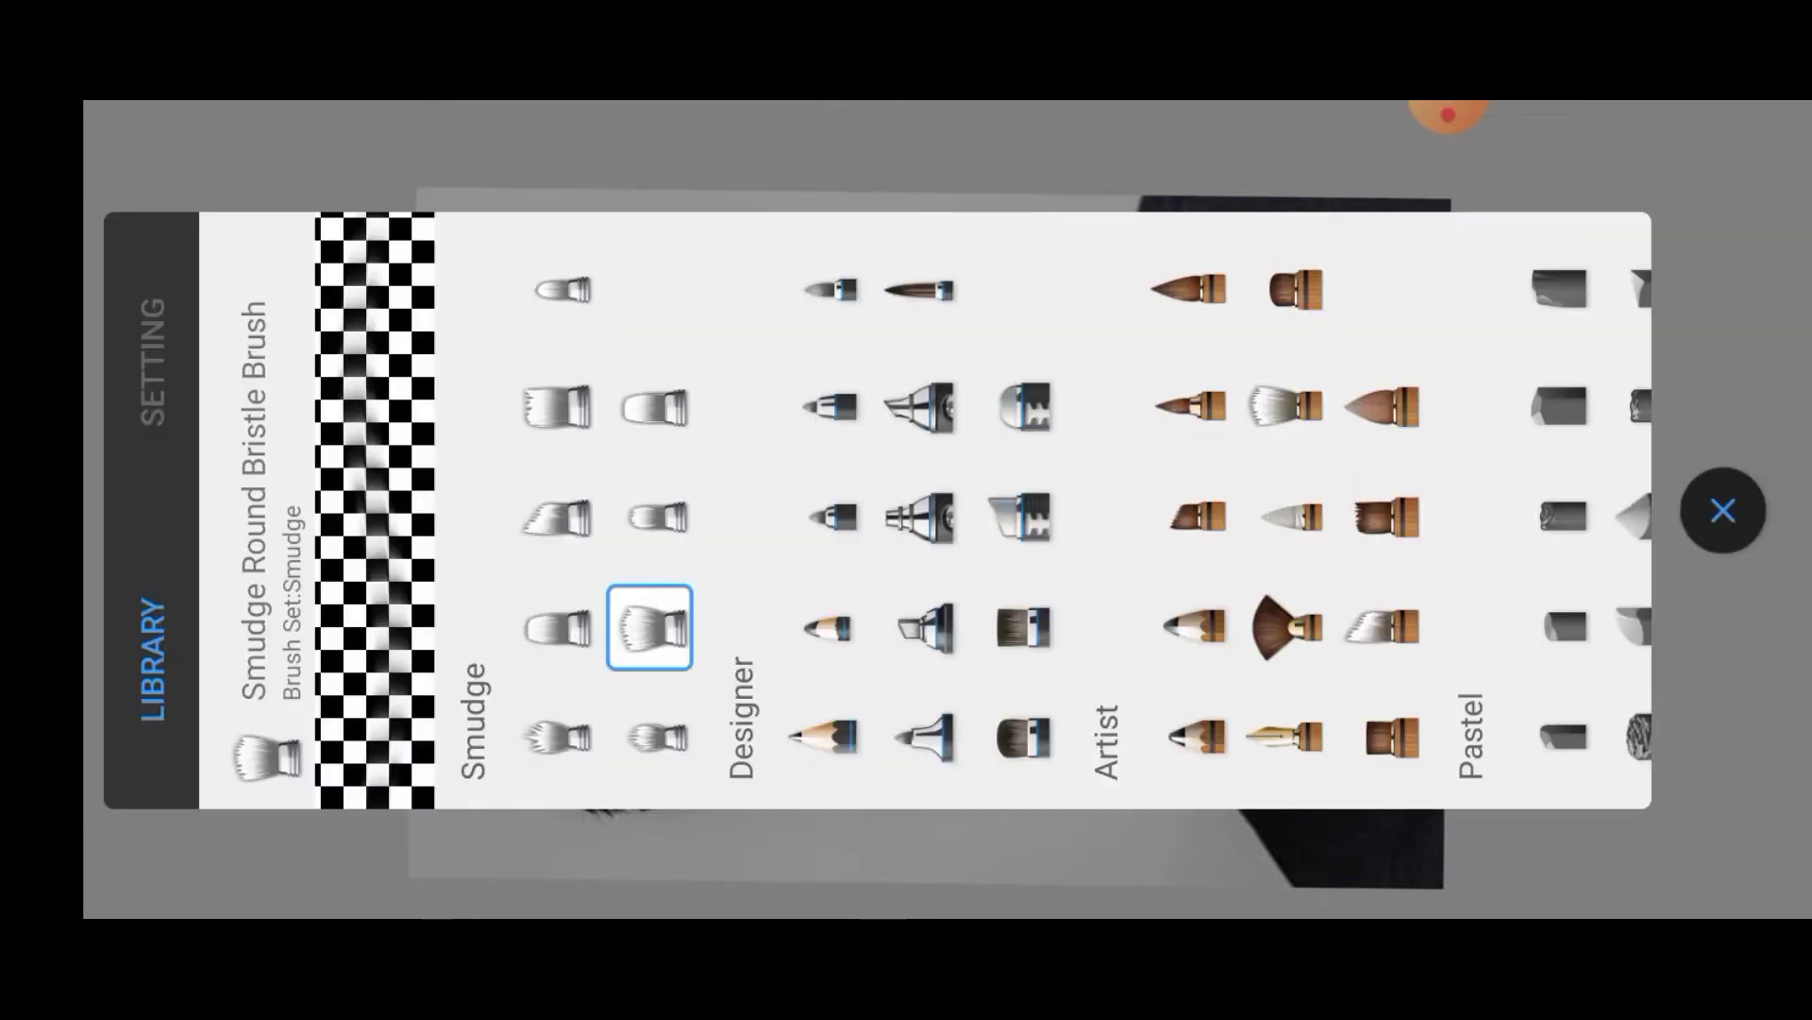
pyautogui.moveTo(1227, 368); pyautogui.dragTo(1424, 364)
pyautogui.moveTo(1209, 359); pyautogui.dragTo(1404, 356)
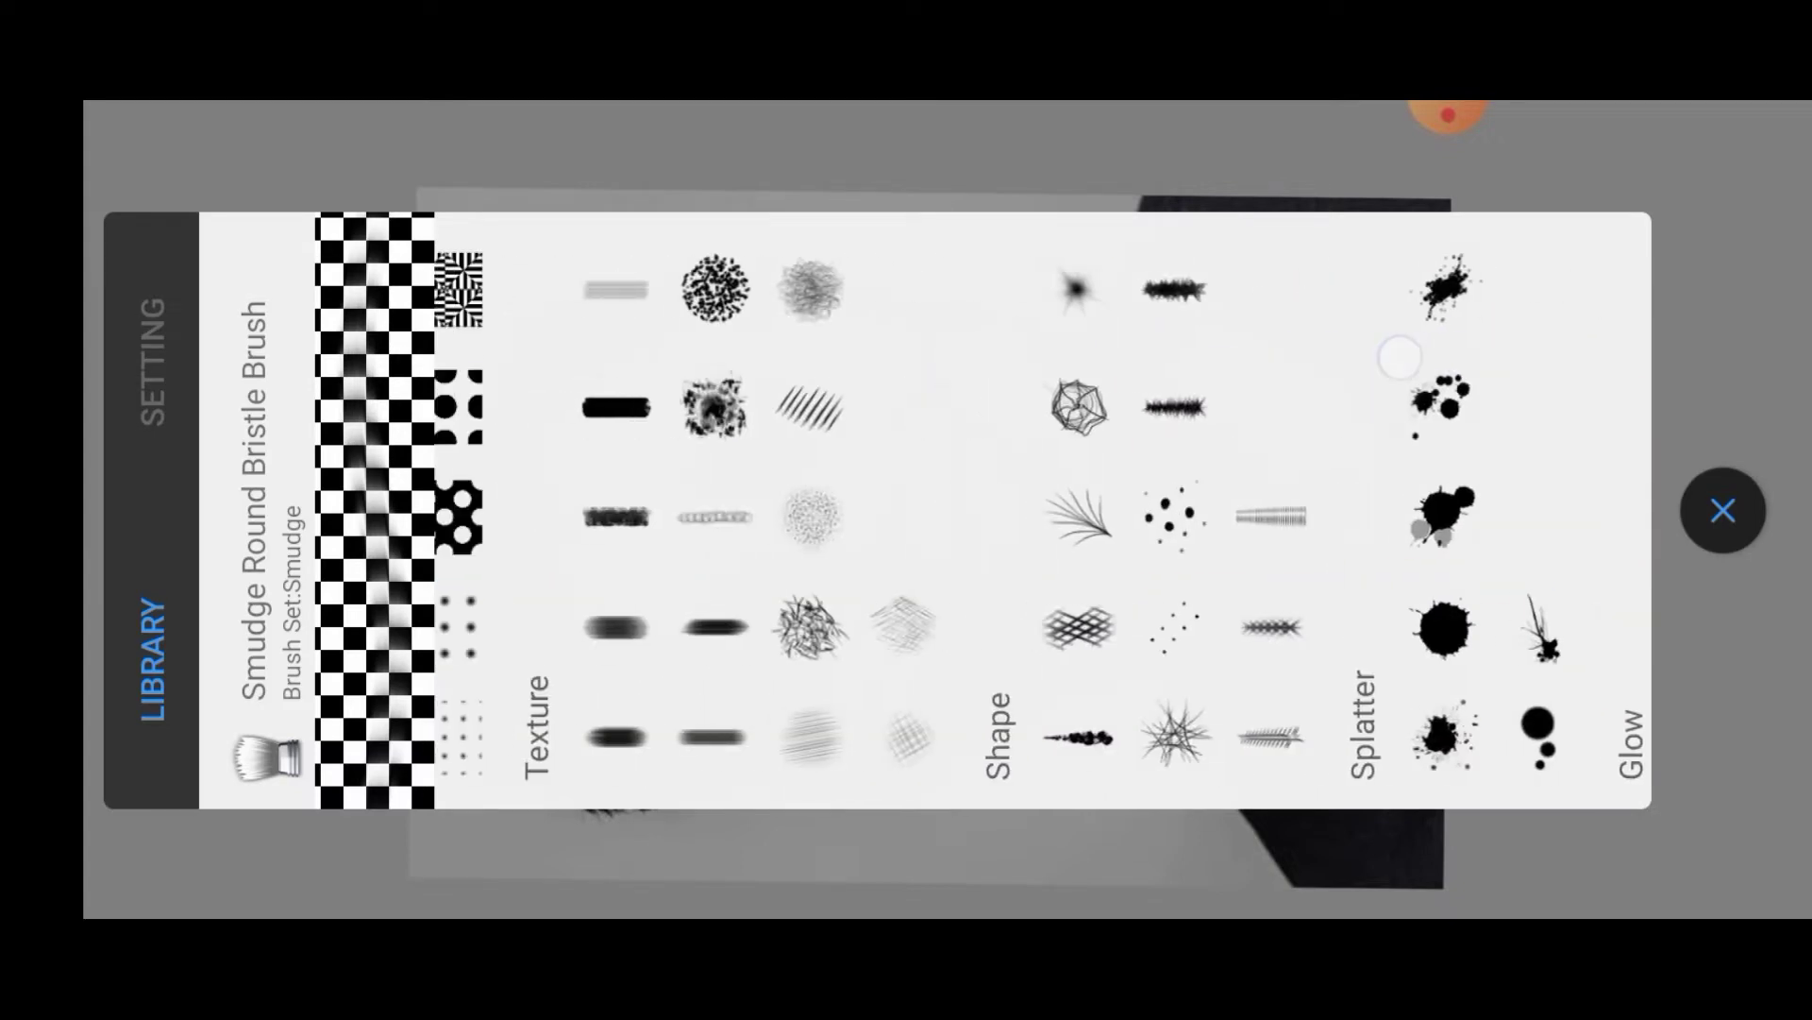
pyautogui.moveTo(1201, 373)
pyautogui.mouseDown()
pyautogui.moveTo(1378, 369)
pyautogui.moveTo(1368, 350)
pyautogui.mouseUp()
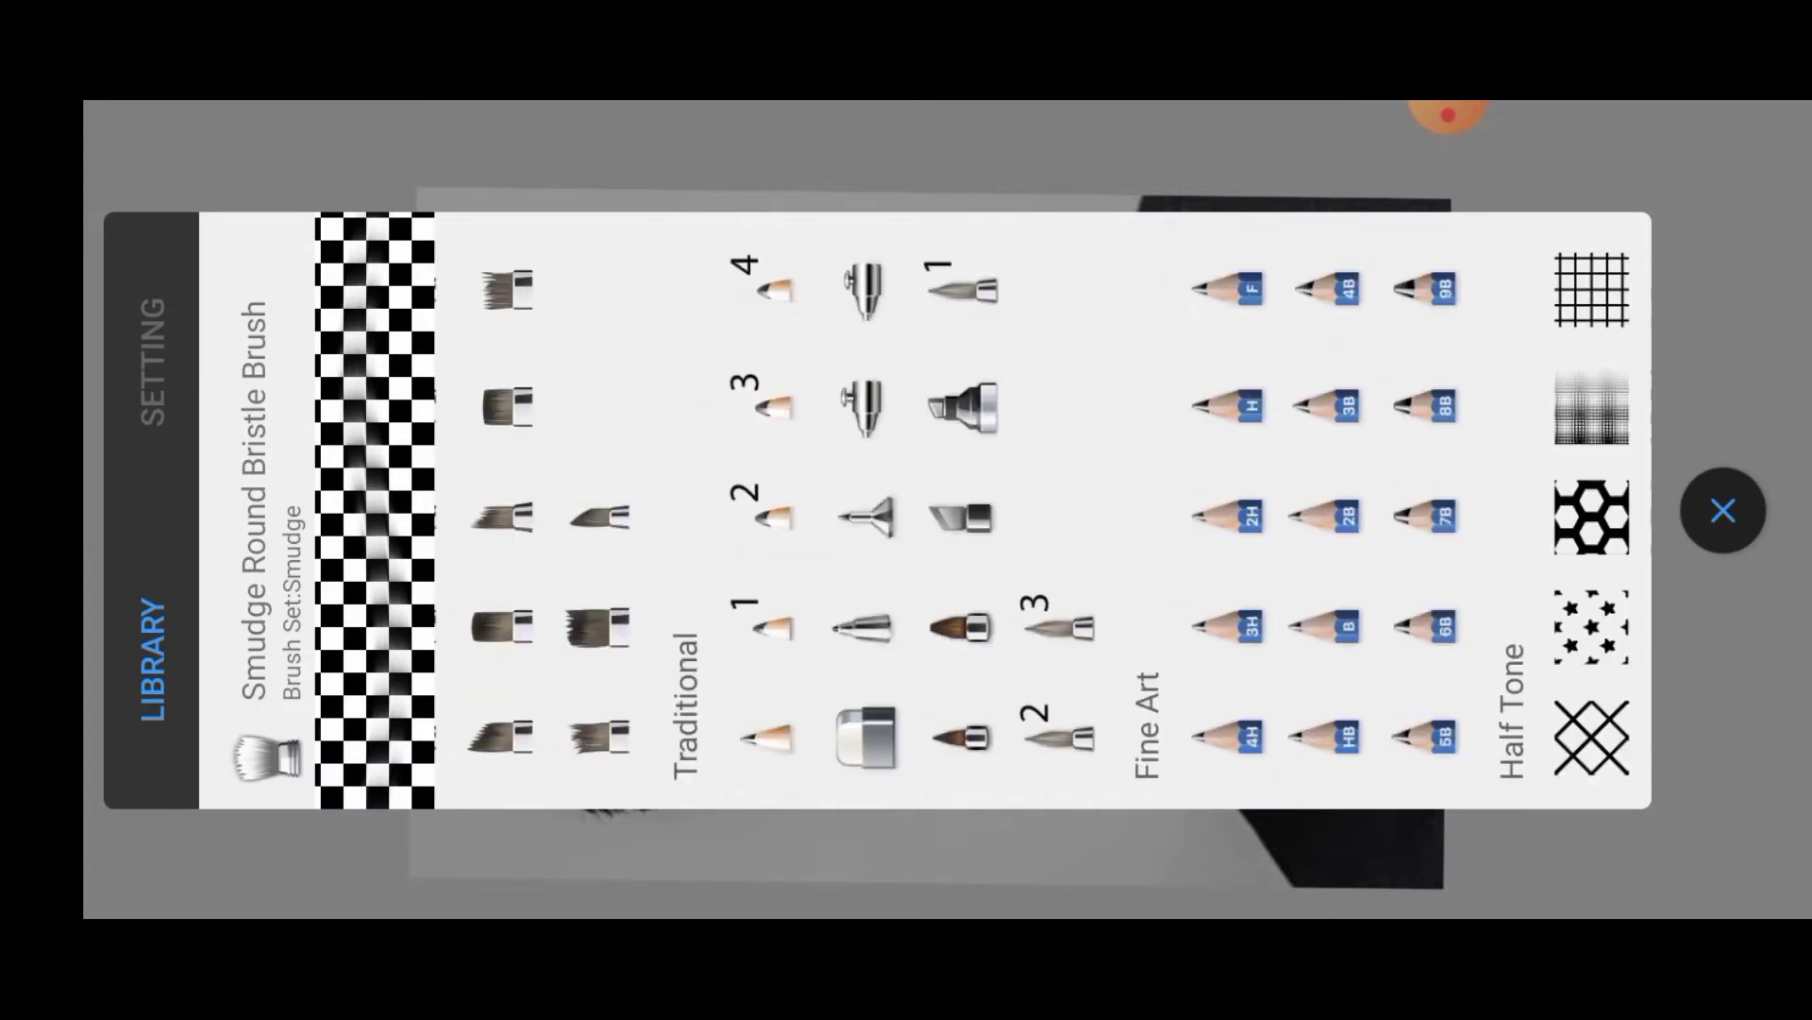
pyautogui.click(958, 736)
pyautogui.click(153, 325)
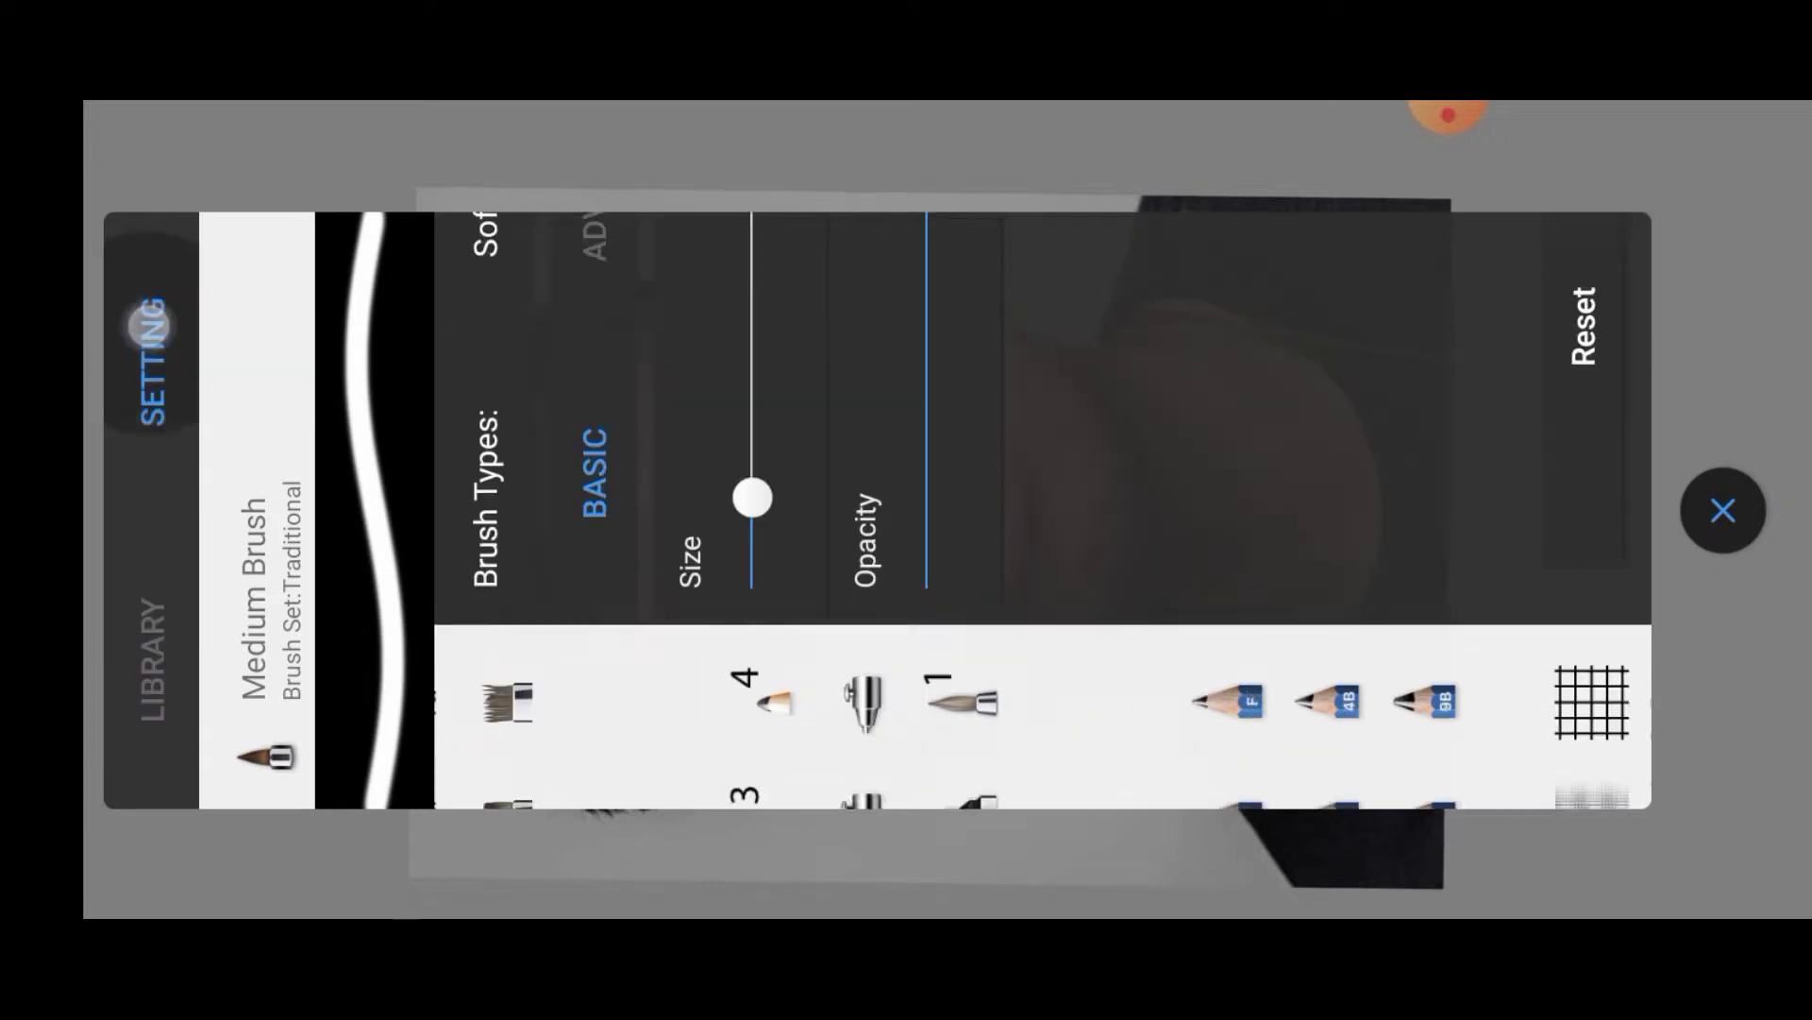
pyautogui.click(484, 263)
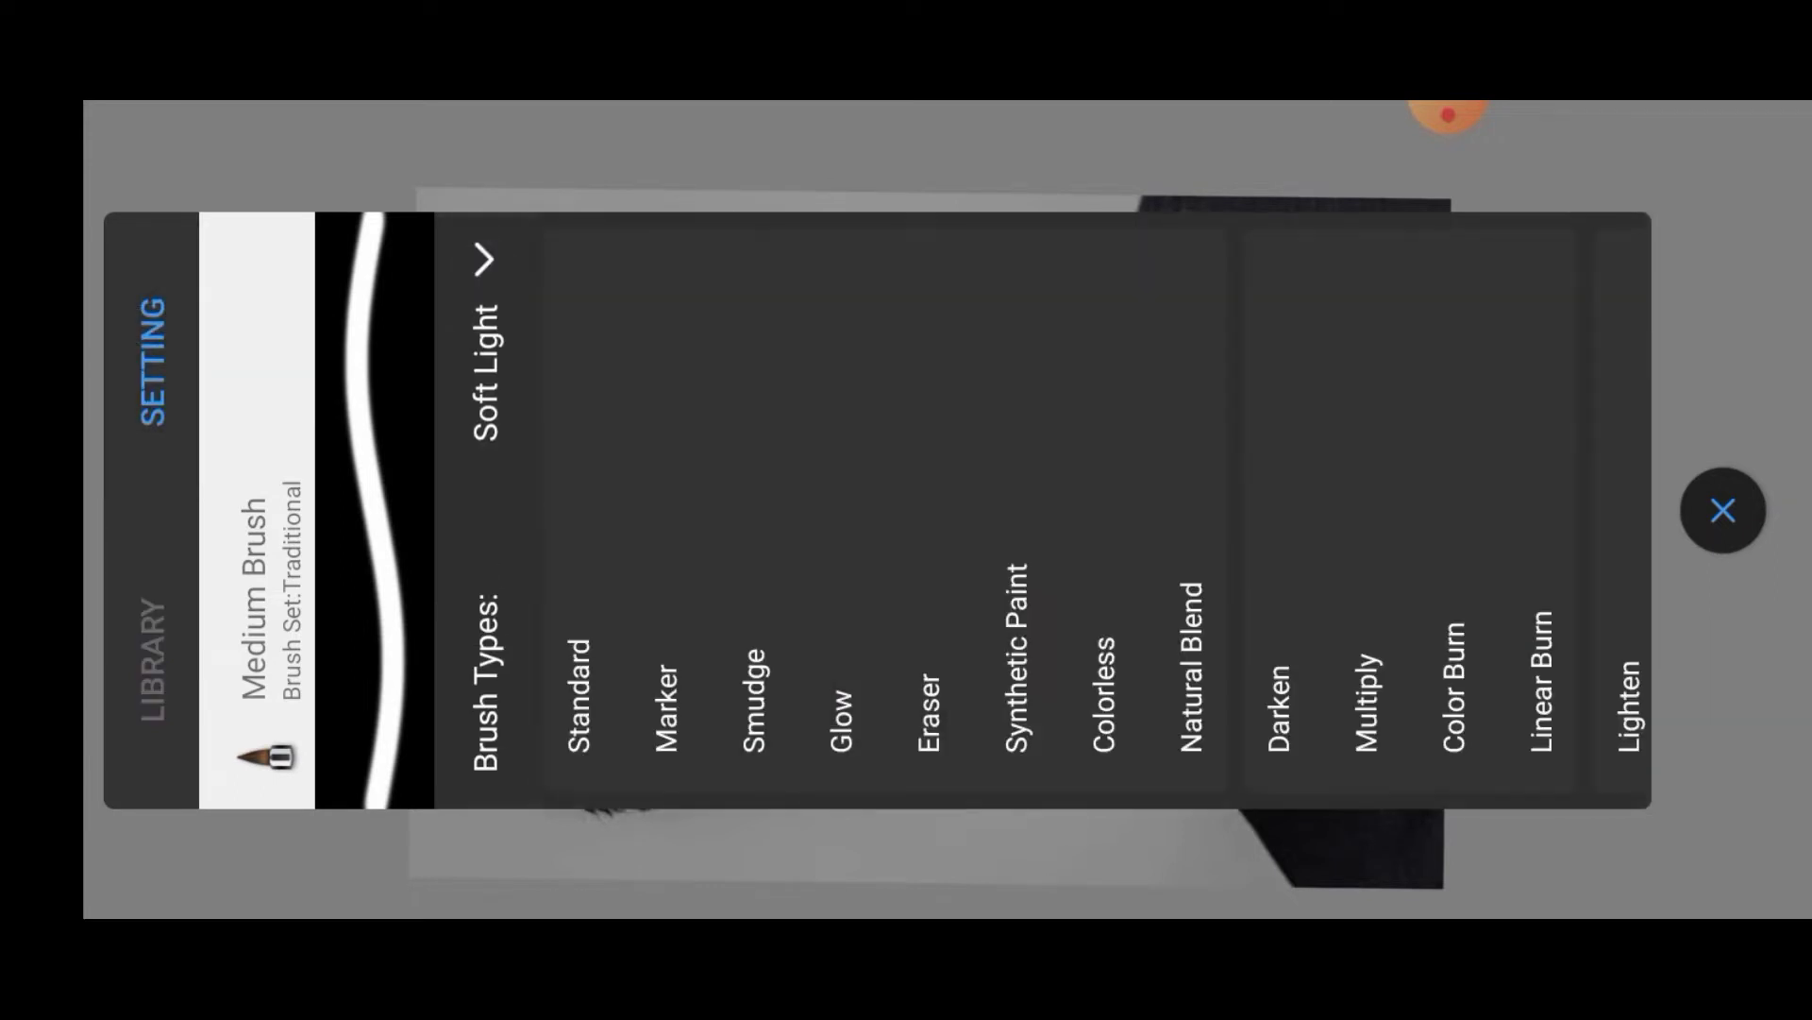
pyautogui.moveTo(812, 331); pyautogui.dragTo(433, 259)
pyautogui.moveTo(1350, 402)
pyautogui.mouseDown()
pyautogui.moveTo(809, 348)
pyautogui.moveTo(1041, 347)
pyautogui.mouseUp()
pyautogui.click(627, 123)
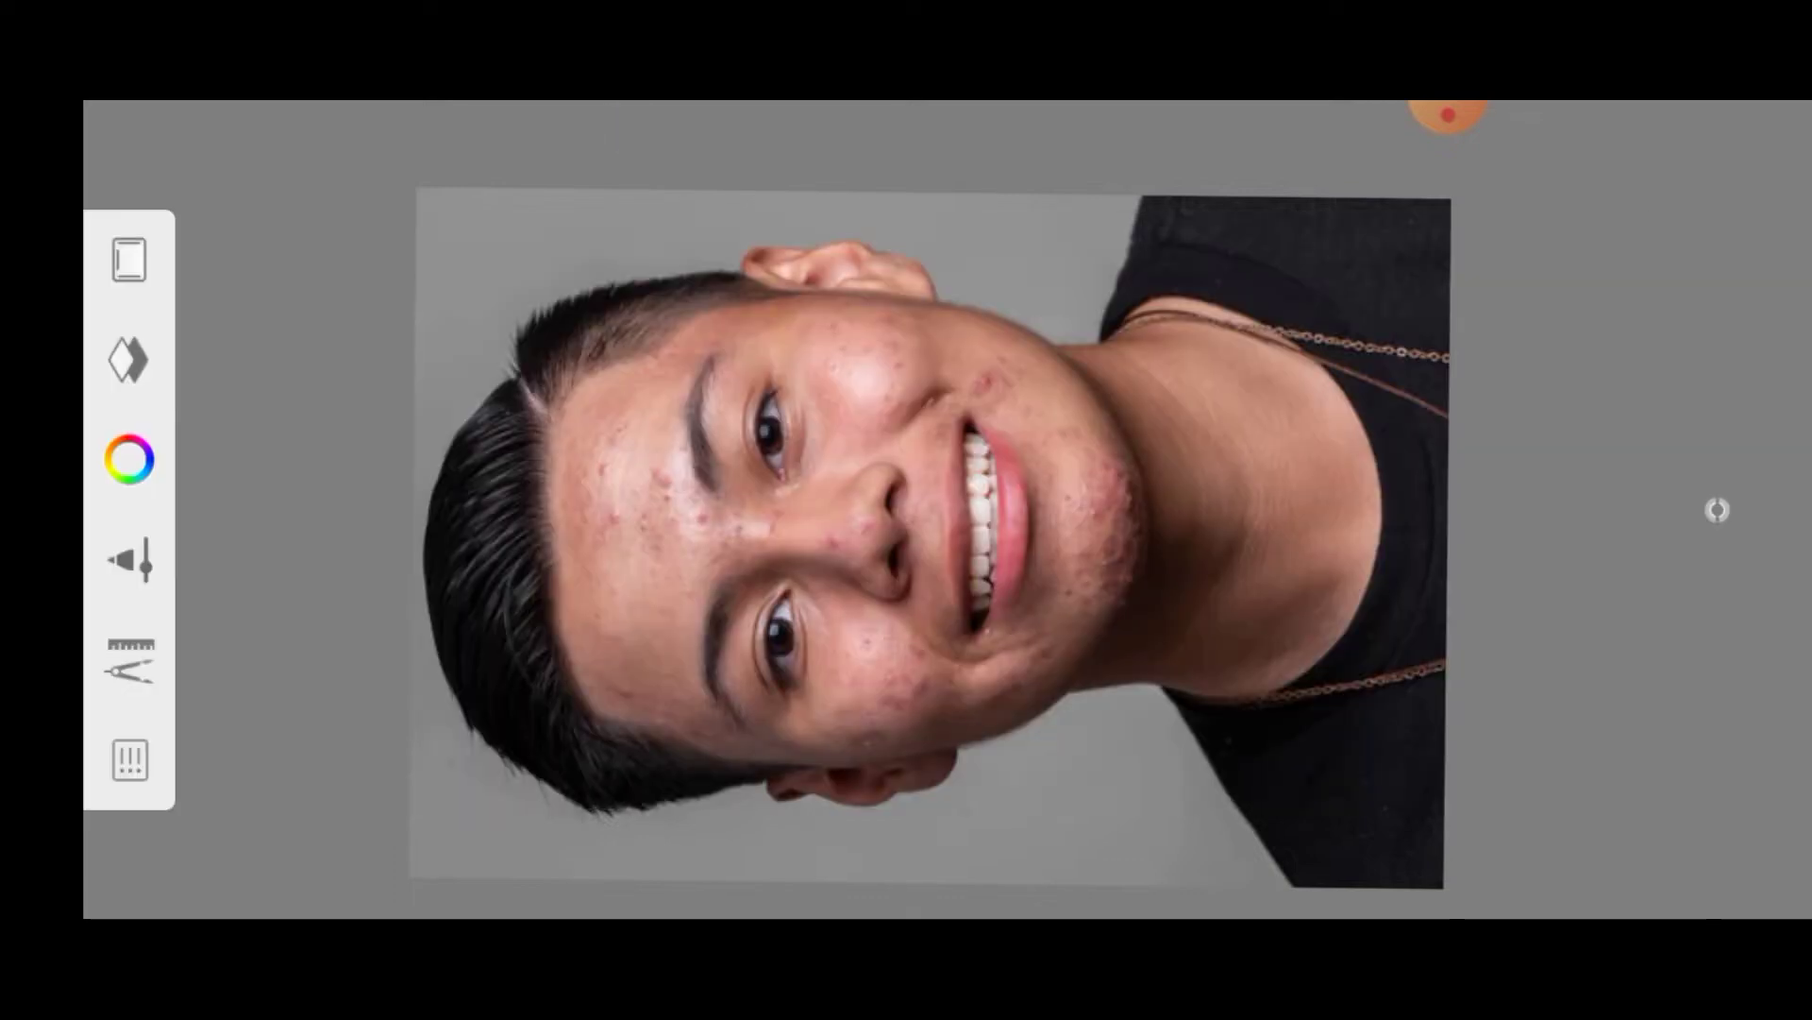
# - Zoom into the face and paint white over the cheek acne and forehead
pyautogui.scroll(5, 766, 476)
pyautogui.scroll(3, 767, 476)
pyautogui.scroll(-2, 756, 510)
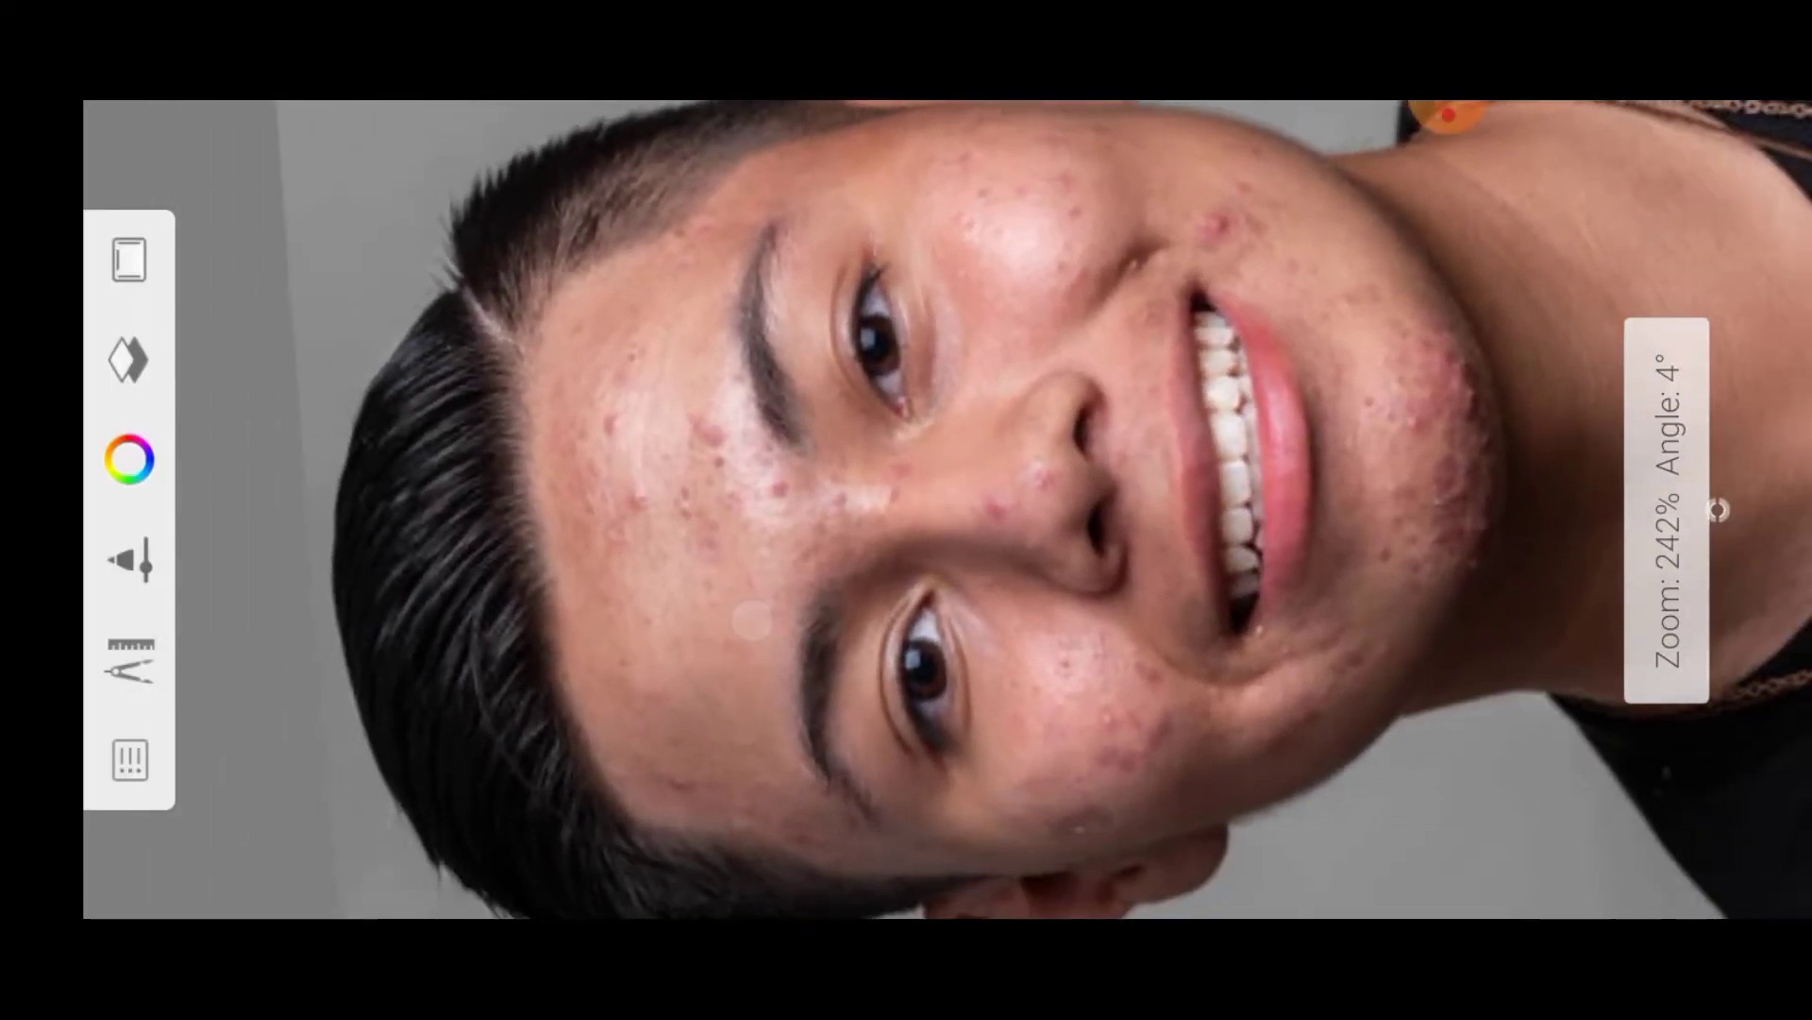
pyautogui.scroll(4, 748, 541)
pyautogui.scroll(-2, 746, 585)
pyautogui.scroll(-1, 736, 594)
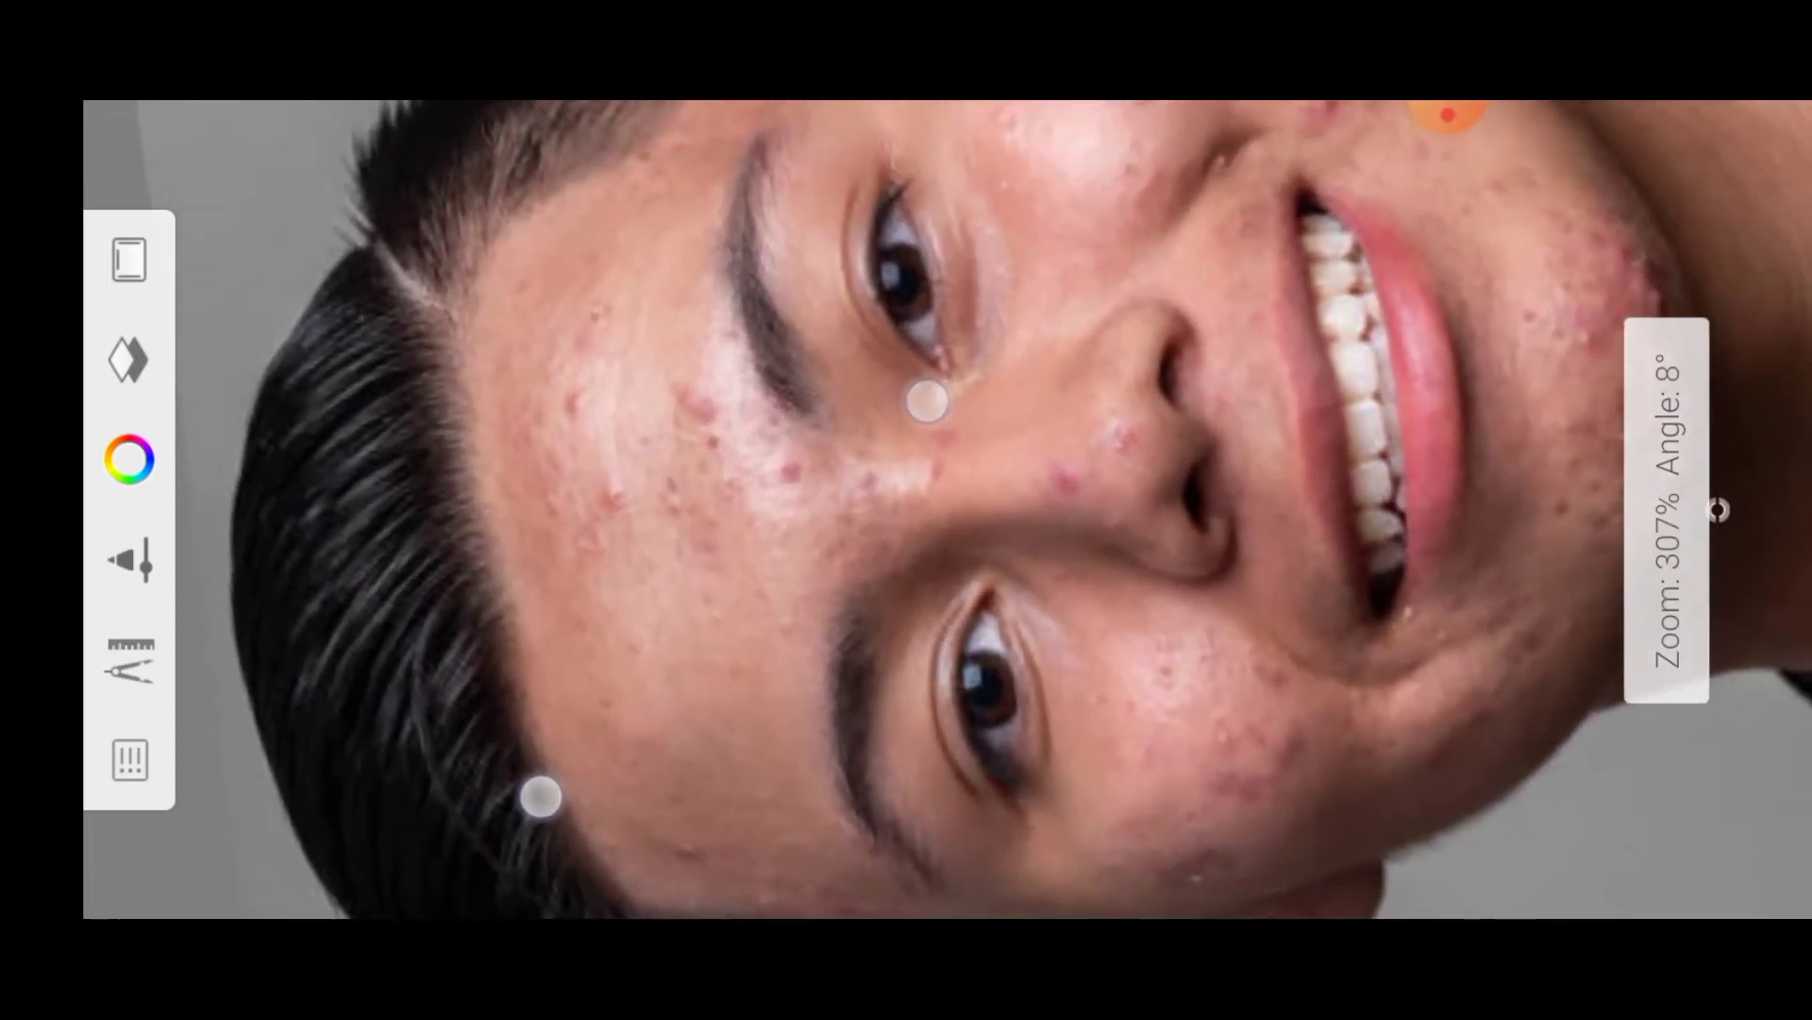
pyautogui.moveTo(713, 590)
pyautogui.mouseDown()
pyautogui.moveTo(745, 558)
pyautogui.moveTo(695, 421)
pyautogui.moveTo(598, 437)
pyautogui.moveTo(587, 386)
pyautogui.mouseUp()
pyautogui.scroll(3, 676, 530)
pyautogui.scroll(2, 684, 506)
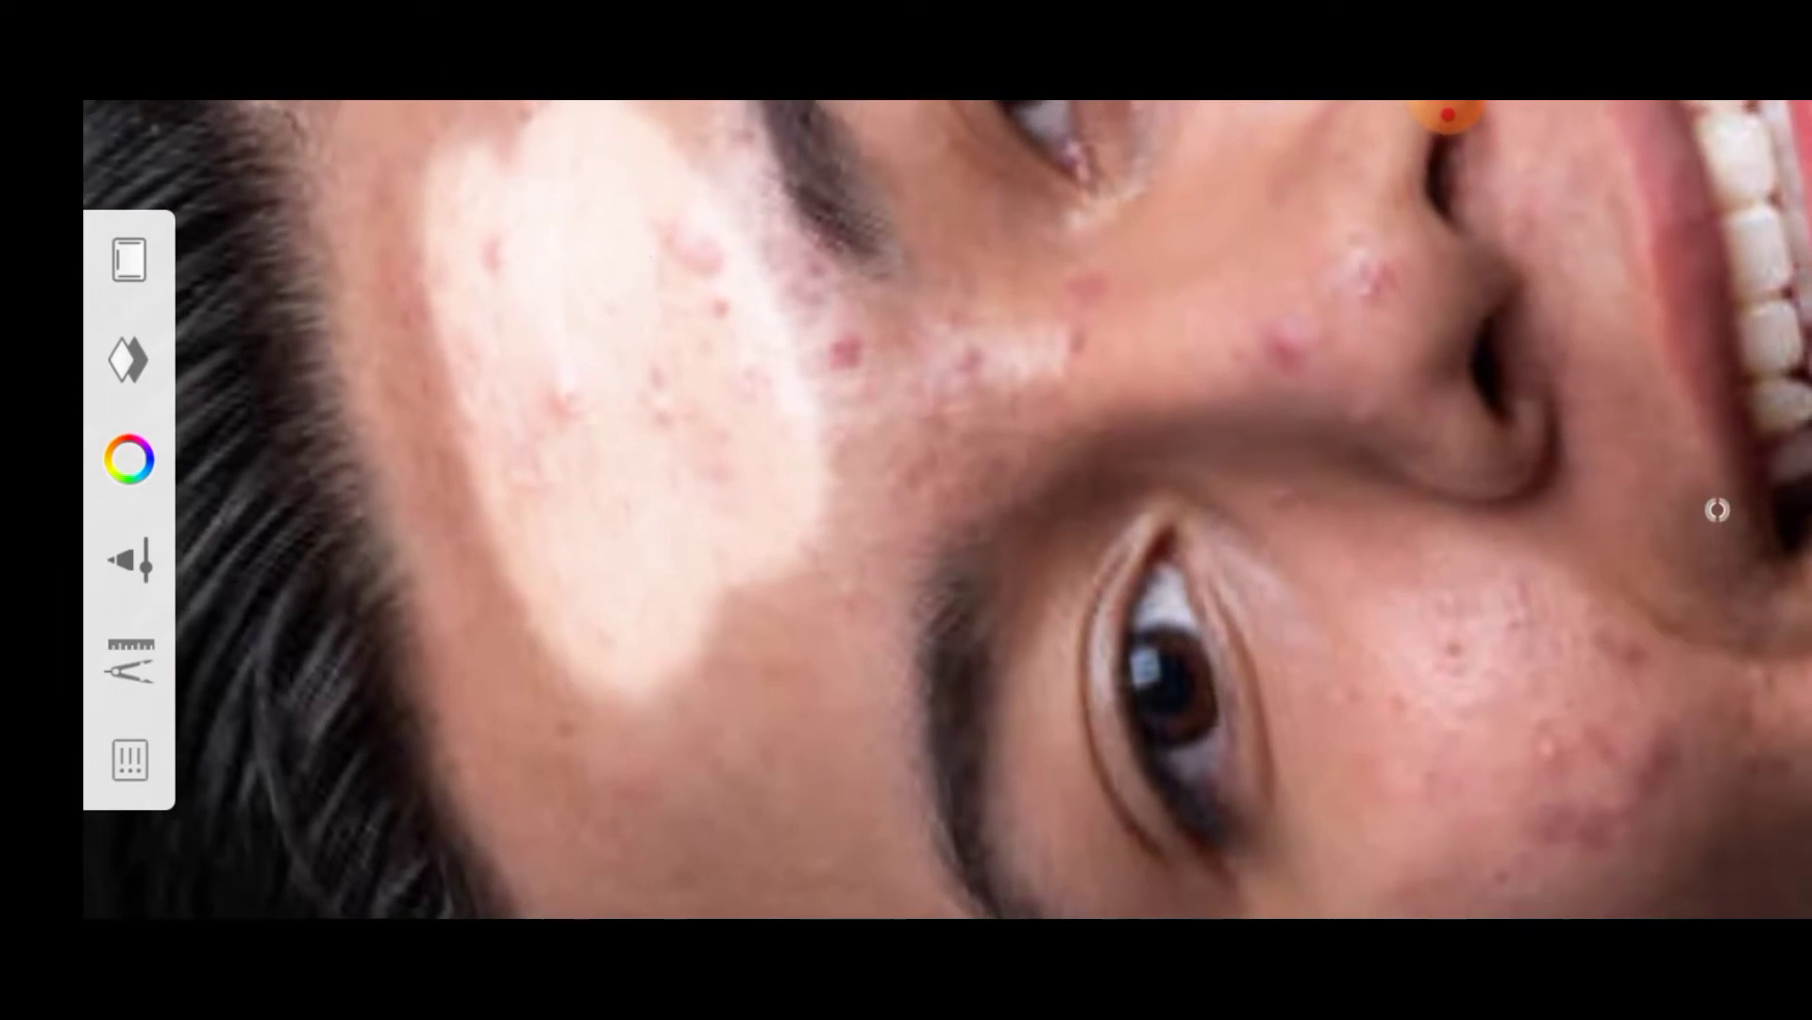
pyautogui.moveTo(792, 699)
pyautogui.mouseDown()
pyautogui.moveTo(519, 591)
pyautogui.moveTo(497, 607)
pyautogui.moveTo(622, 740)
pyautogui.mouseUp()
pyautogui.scroll(2, 668, 566)
pyautogui.moveTo(634, 632)
pyautogui.mouseDown()
pyautogui.moveTo(756, 720)
pyautogui.moveTo(827, 521)
pyautogui.moveTo(818, 619)
pyautogui.mouseUp()
# - Brighten the skin from cheek to lip corner, lower cheek and jawline
pyautogui.scroll(1, 706, 481)
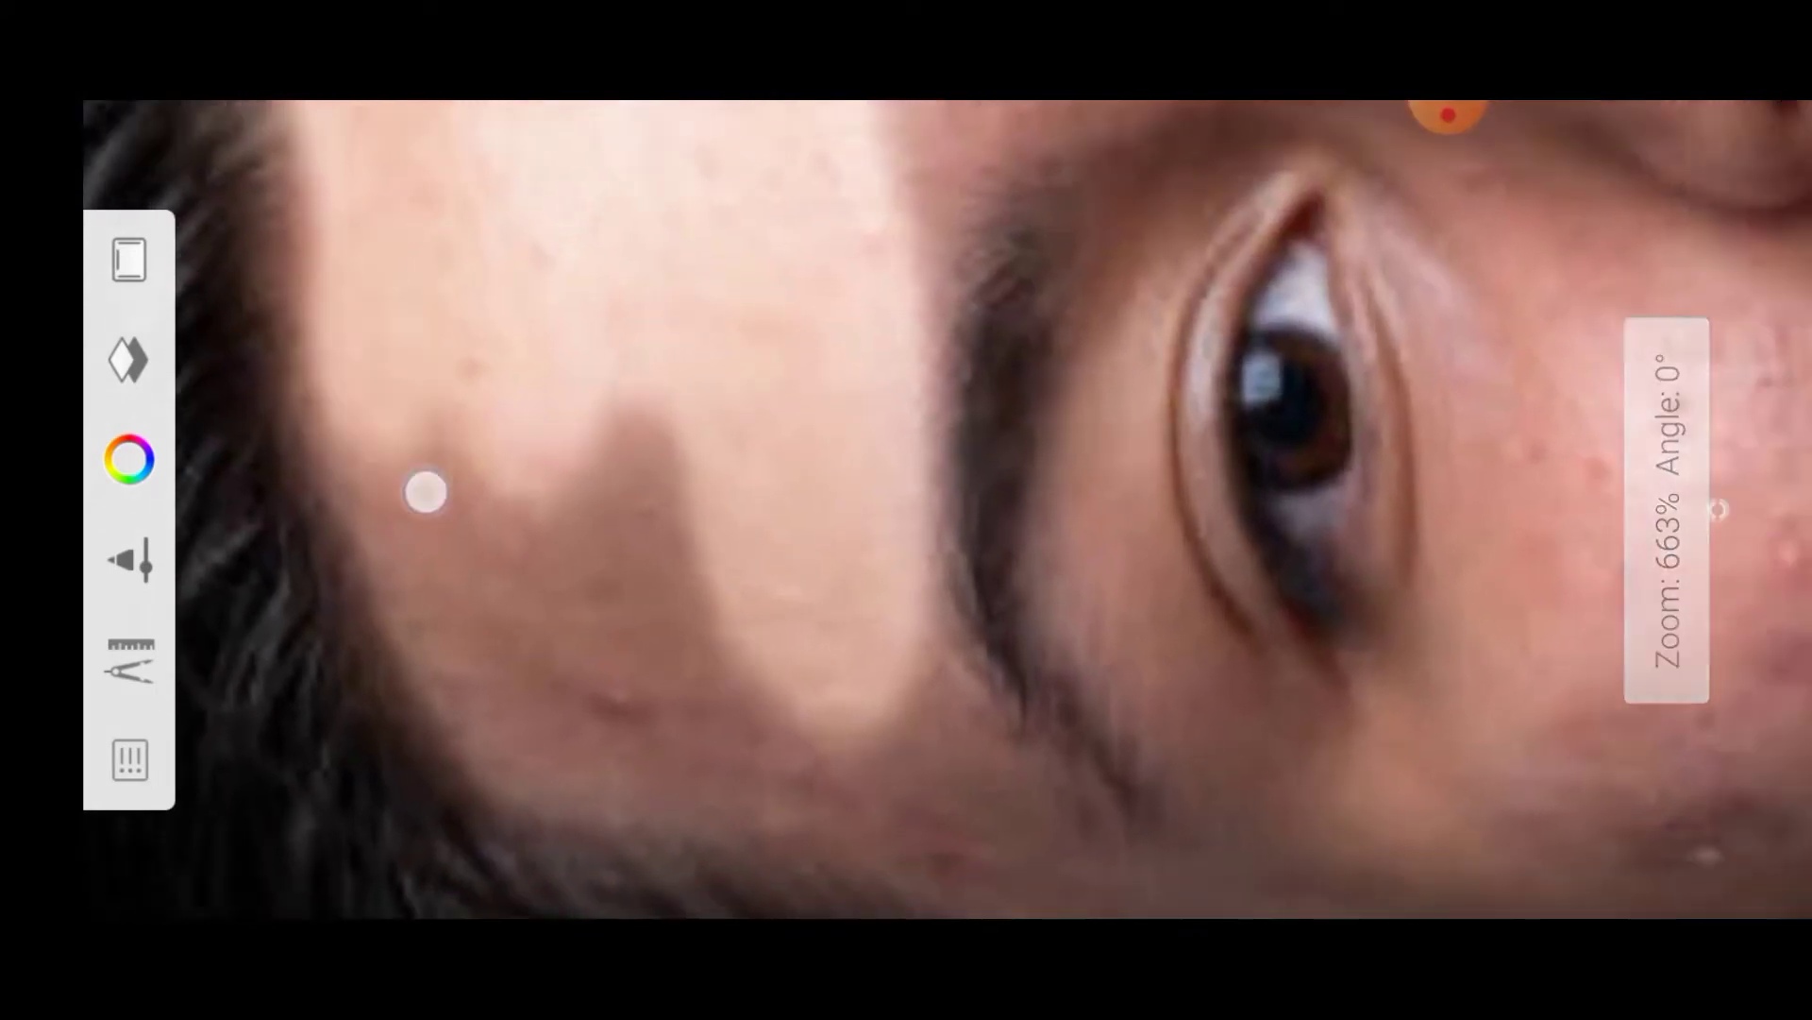
pyautogui.scroll(-2, 485, 534)
pyautogui.moveTo(1058, 615)
pyautogui.mouseDown()
pyautogui.moveTo(1129, 586)
pyautogui.moveTo(1157, 251)
pyautogui.moveTo(1266, 283)
pyautogui.moveTo(1369, 217)
pyautogui.mouseUp()
pyautogui.scroll(-3, 961, 502)
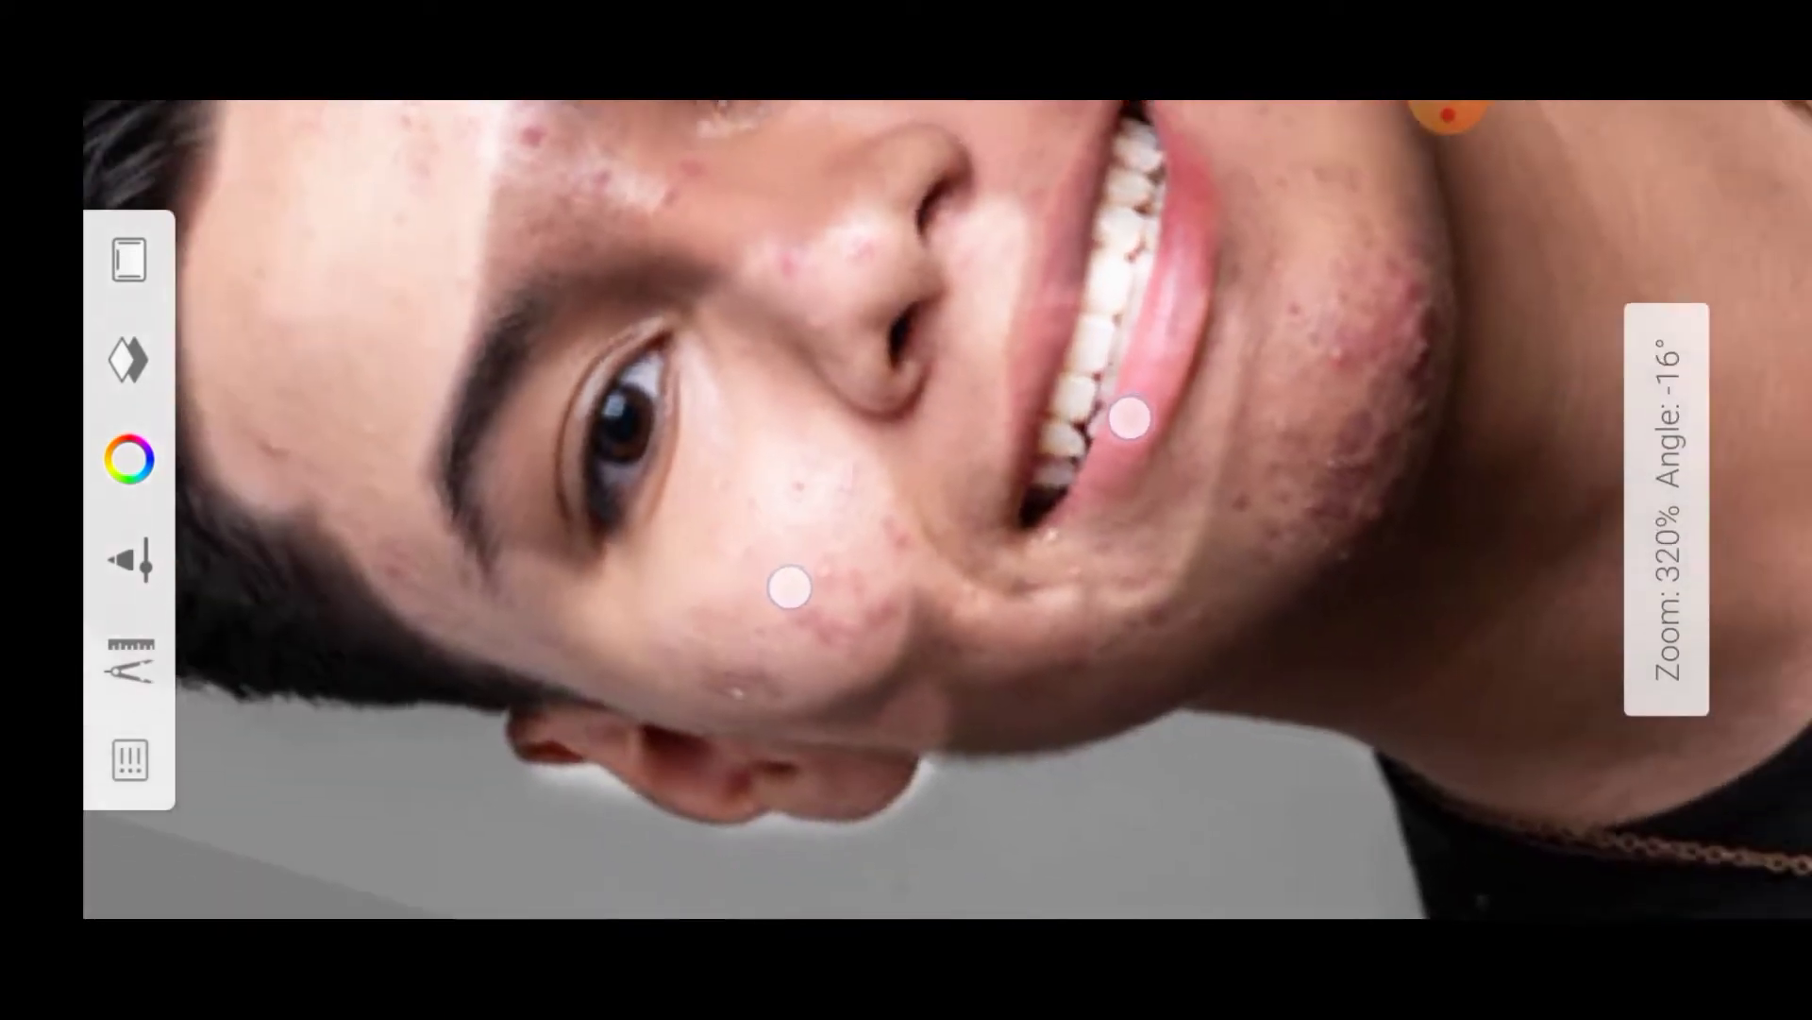
pyautogui.moveTo(781, 567); pyautogui.dragTo(915, 575)
pyautogui.moveTo(804, 633); pyautogui.dragTo(1076, 618)
pyautogui.moveTo(711, 659)
pyautogui.mouseDown()
pyautogui.moveTo(1347, 440)
pyautogui.moveTo(1206, 360)
pyautogui.mouseUp()
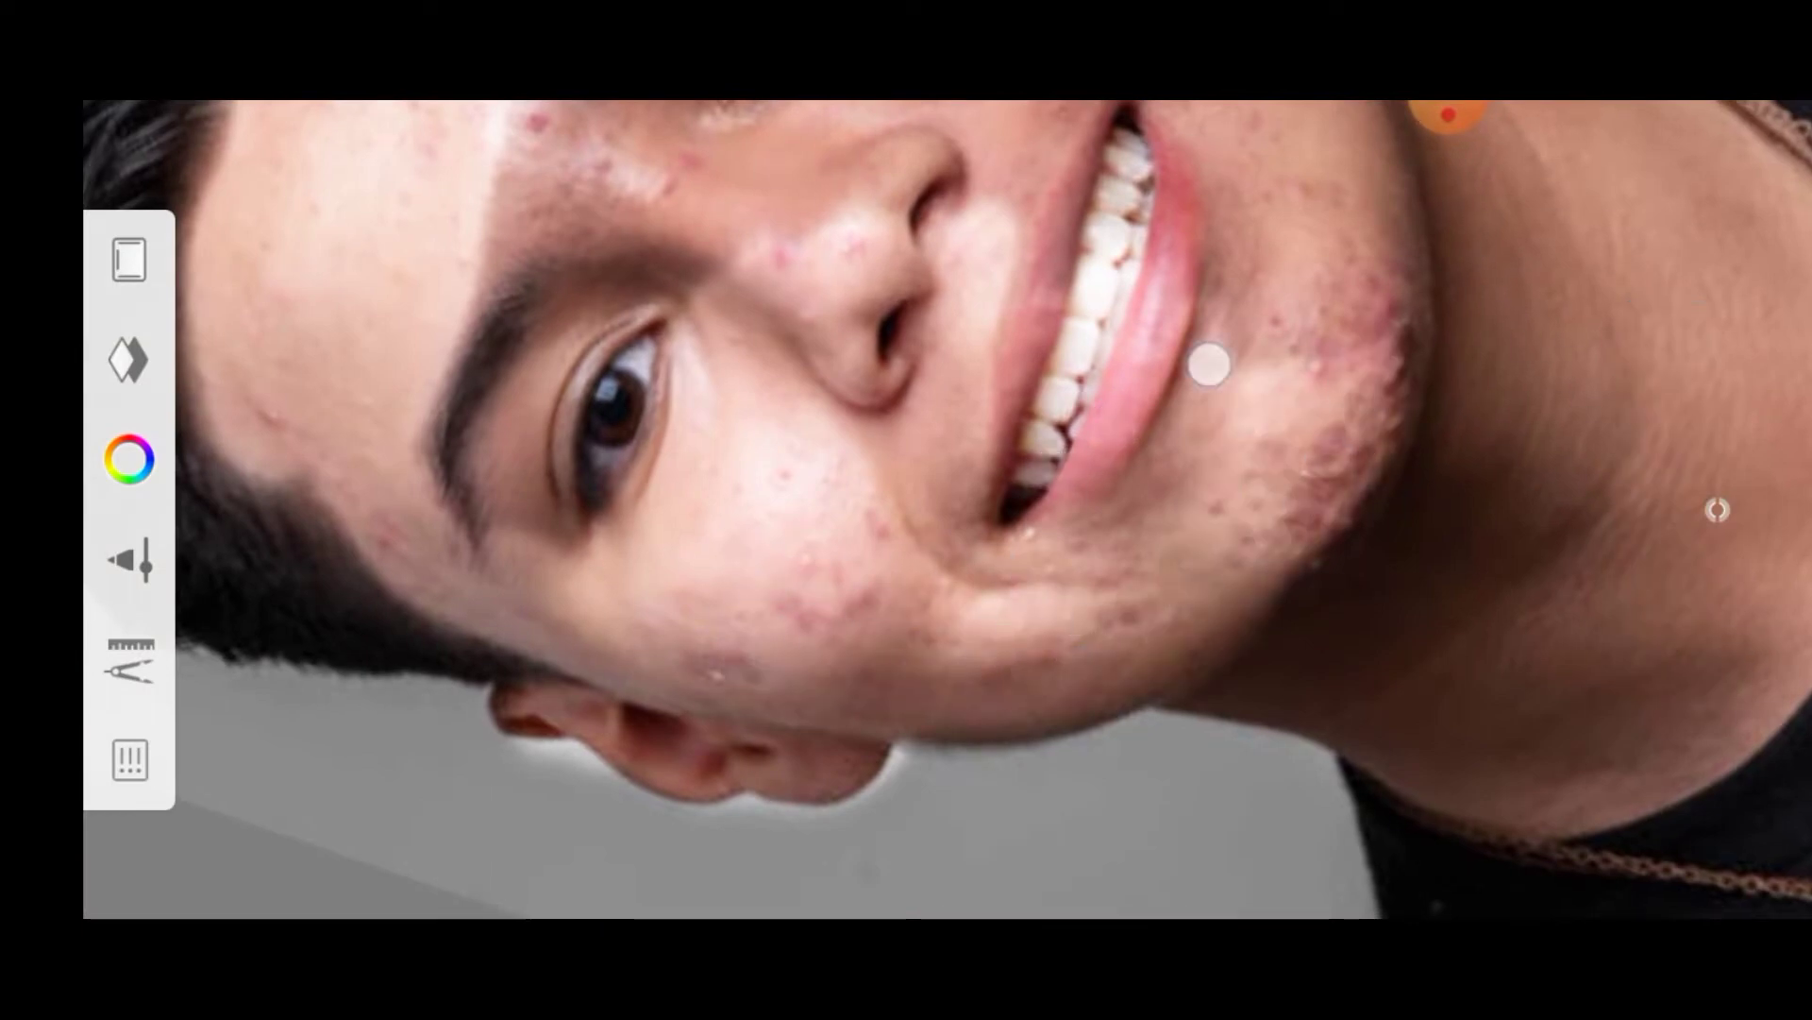
pyautogui.scroll(-2, 1004, 661)
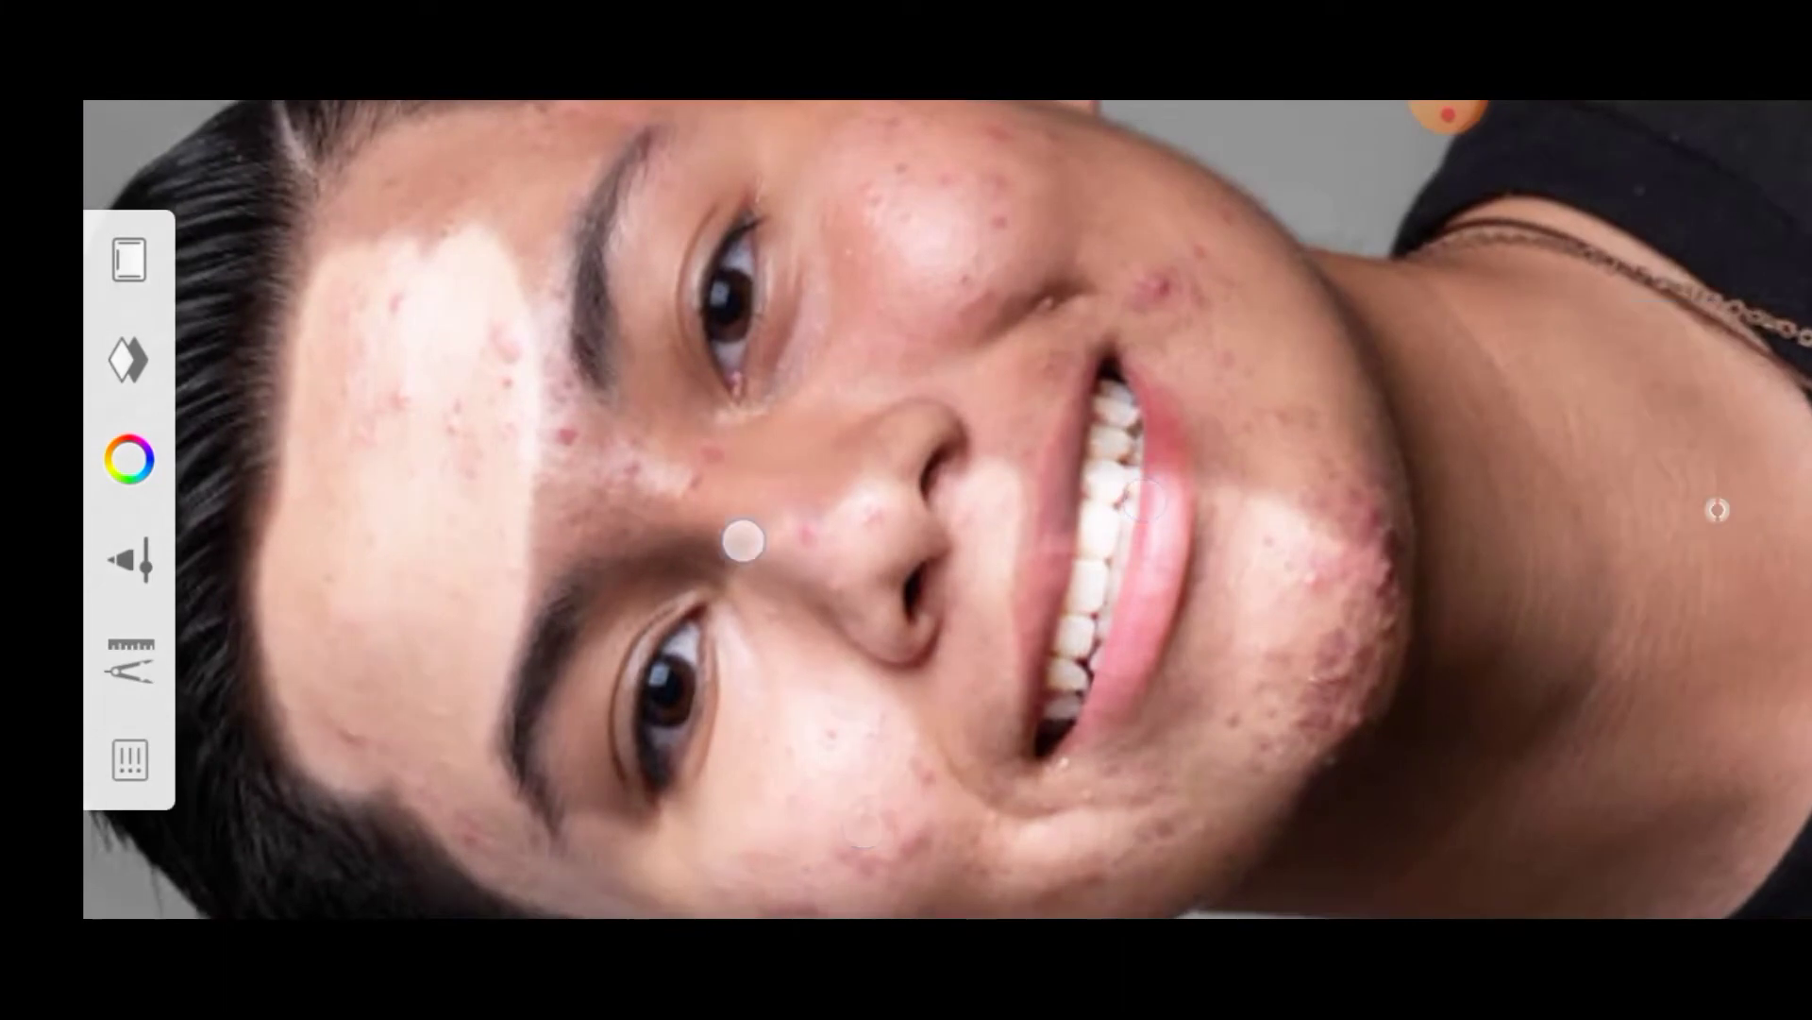
# - Paint white over the under-eye, cheek, forehead, brow, jaw and neck skin
pyautogui.moveTo(740, 538)
pyautogui.mouseDown()
pyautogui.moveTo(501, 554)
pyautogui.moveTo(838, 636)
pyautogui.moveTo(659, 618)
pyautogui.moveTo(660, 826)
pyautogui.mouseUp()
pyautogui.moveTo(517, 561); pyautogui.dragTo(943, 514)
pyautogui.scroll(2, 943, 514)
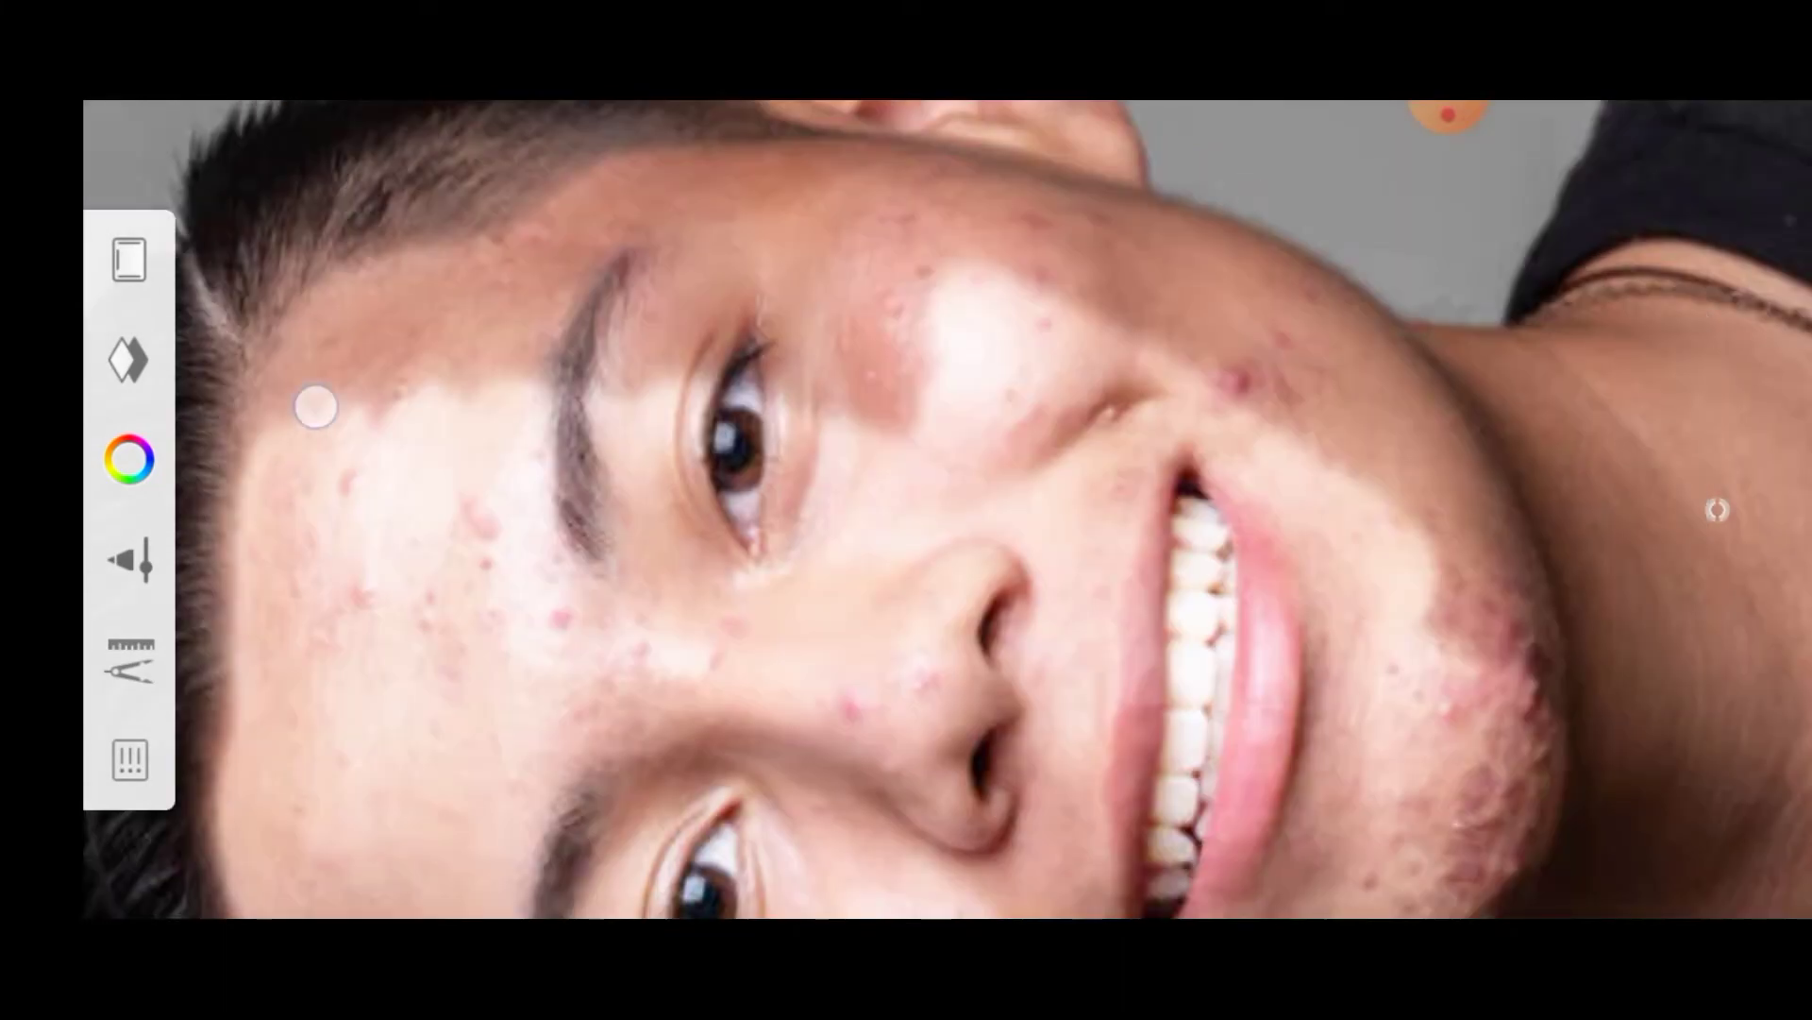
pyautogui.moveTo(316, 405); pyautogui.dragTo(668, 356)
pyautogui.moveTo(309, 477)
pyautogui.mouseDown()
pyautogui.moveTo(319, 331)
pyautogui.moveTo(708, 291)
pyautogui.moveTo(681, 218)
pyautogui.moveTo(525, 267)
pyautogui.moveTo(815, 216)
pyautogui.mouseUp()
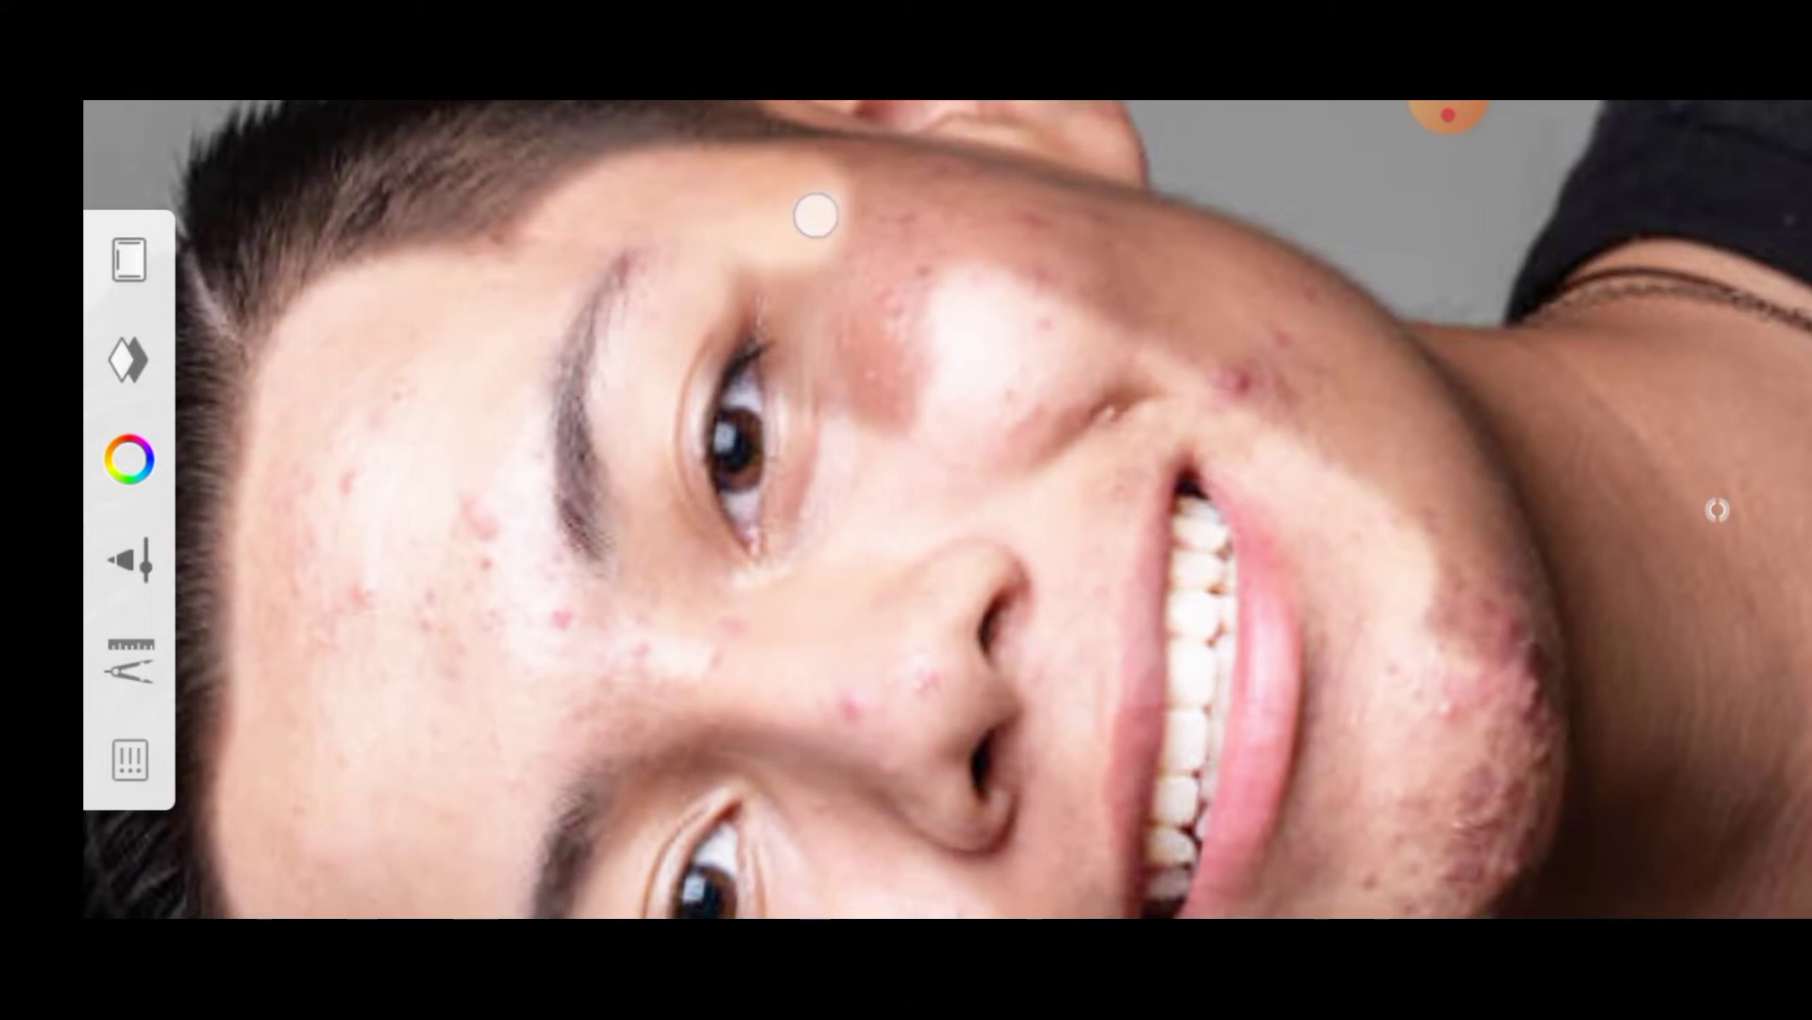
pyautogui.moveTo(482, 277)
pyautogui.mouseDown()
pyautogui.moveTo(633, 246)
pyautogui.moveTo(741, 194)
pyautogui.moveTo(1108, 473)
pyautogui.moveTo(935, 425)
pyautogui.moveTo(1145, 602)
pyautogui.moveTo(809, 570)
pyautogui.moveTo(1024, 639)
pyautogui.mouseUp()
pyautogui.moveTo(793, 733)
pyautogui.mouseDown()
pyautogui.moveTo(959, 689)
pyautogui.moveTo(841, 732)
pyautogui.moveTo(1023, 692)
pyautogui.moveTo(1138, 692)
pyautogui.moveTo(1080, 728)
pyautogui.moveTo(1226, 660)
pyautogui.moveTo(1272, 566)
pyautogui.mouseUp()
pyautogui.moveTo(1204, 678)
pyautogui.mouseDown()
pyautogui.moveTo(1288, 492)
pyautogui.moveTo(1246, 473)
pyautogui.moveTo(1072, 538)
pyautogui.moveTo(1113, 348)
pyautogui.mouseUp()
pyautogui.scroll(-5, 907, 510)
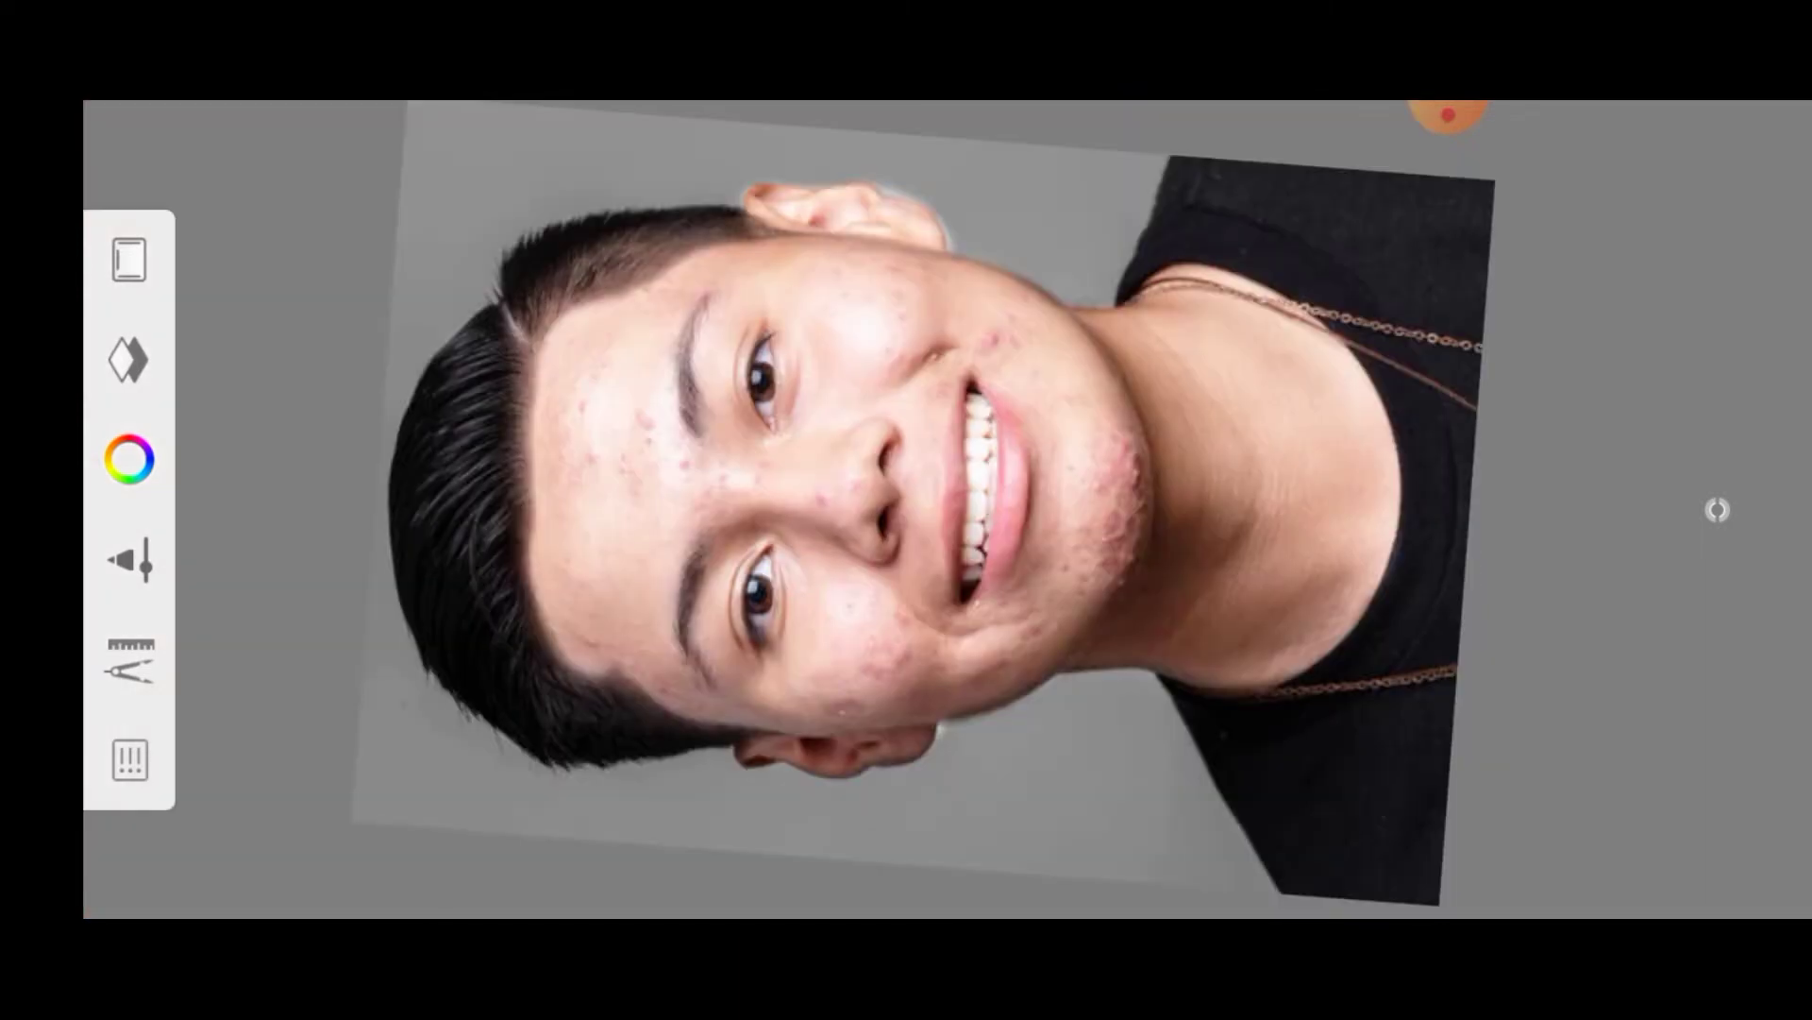
# - Merge the Soft Light paint layer into the portrait with Merge All
pyautogui.click(128, 359)
pyautogui.click(1067, 185)
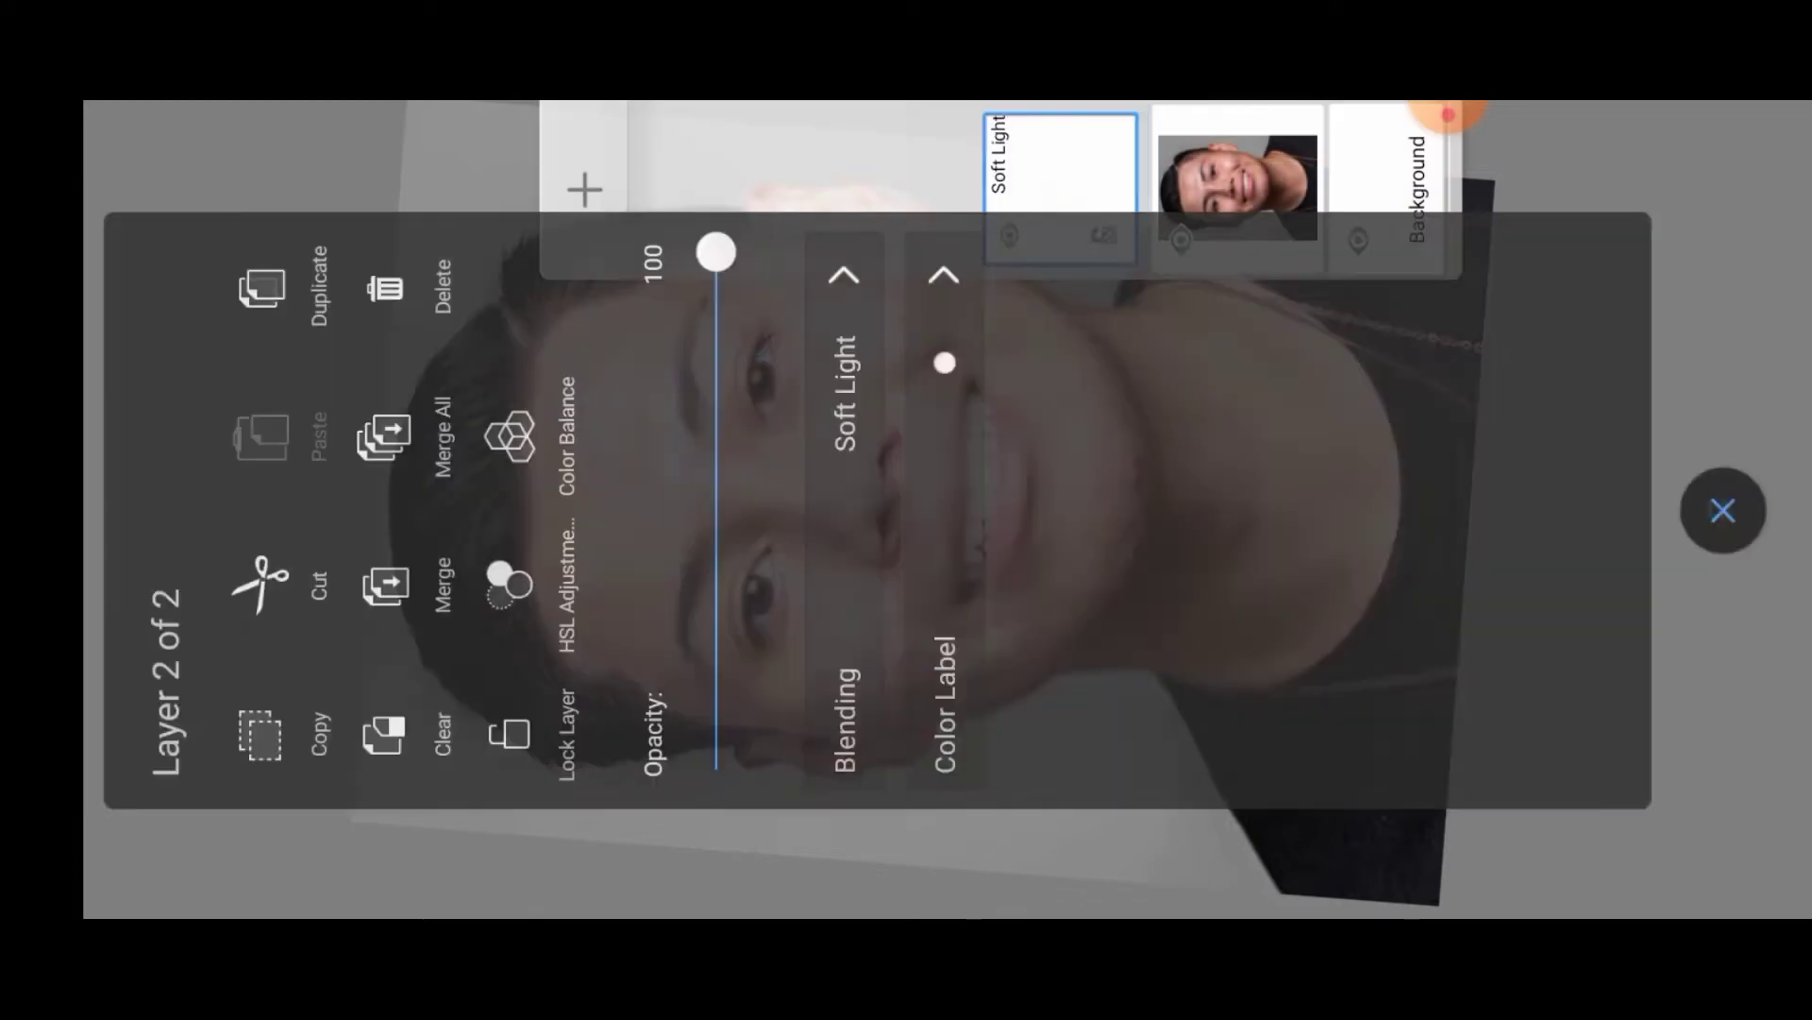
pyautogui.click(384, 437)
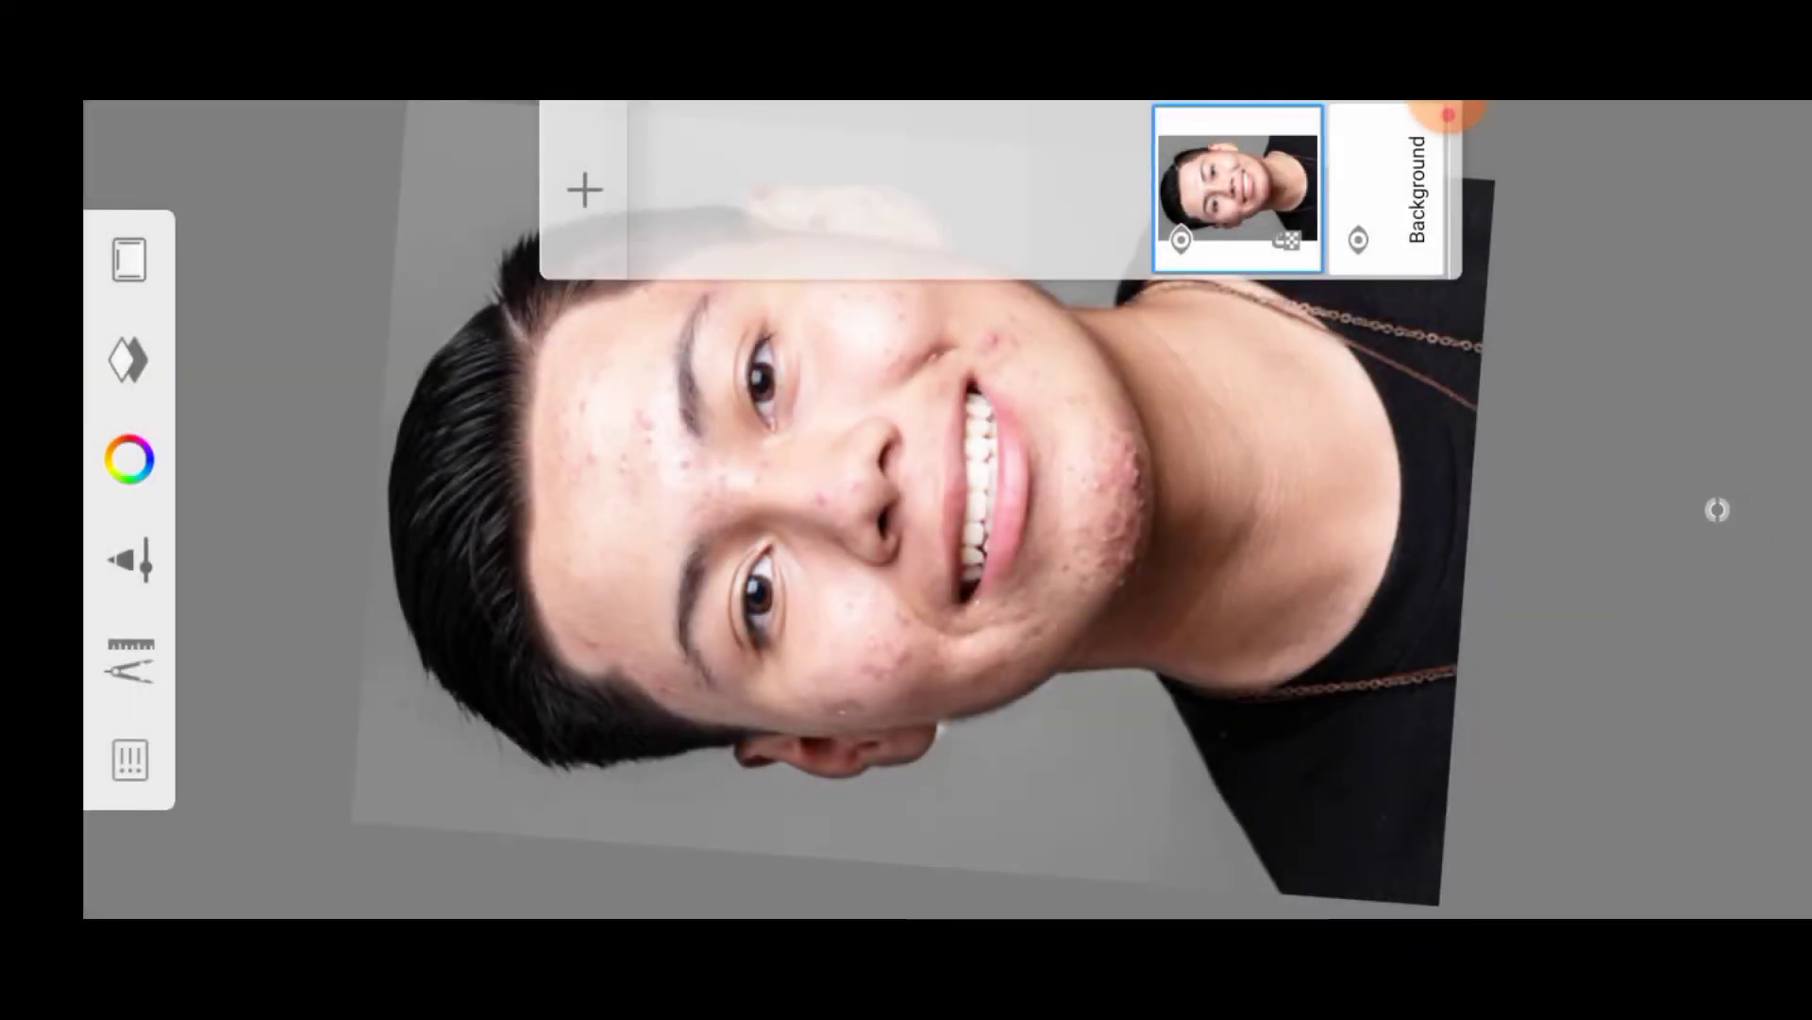
# - Select the Smudge Round Bristle Brush at size 19.2, 5% flow and 5% strength
pyautogui.click(129, 549)
pyautogui.moveTo(1558, 333); pyautogui.dragTo(1275, 333)
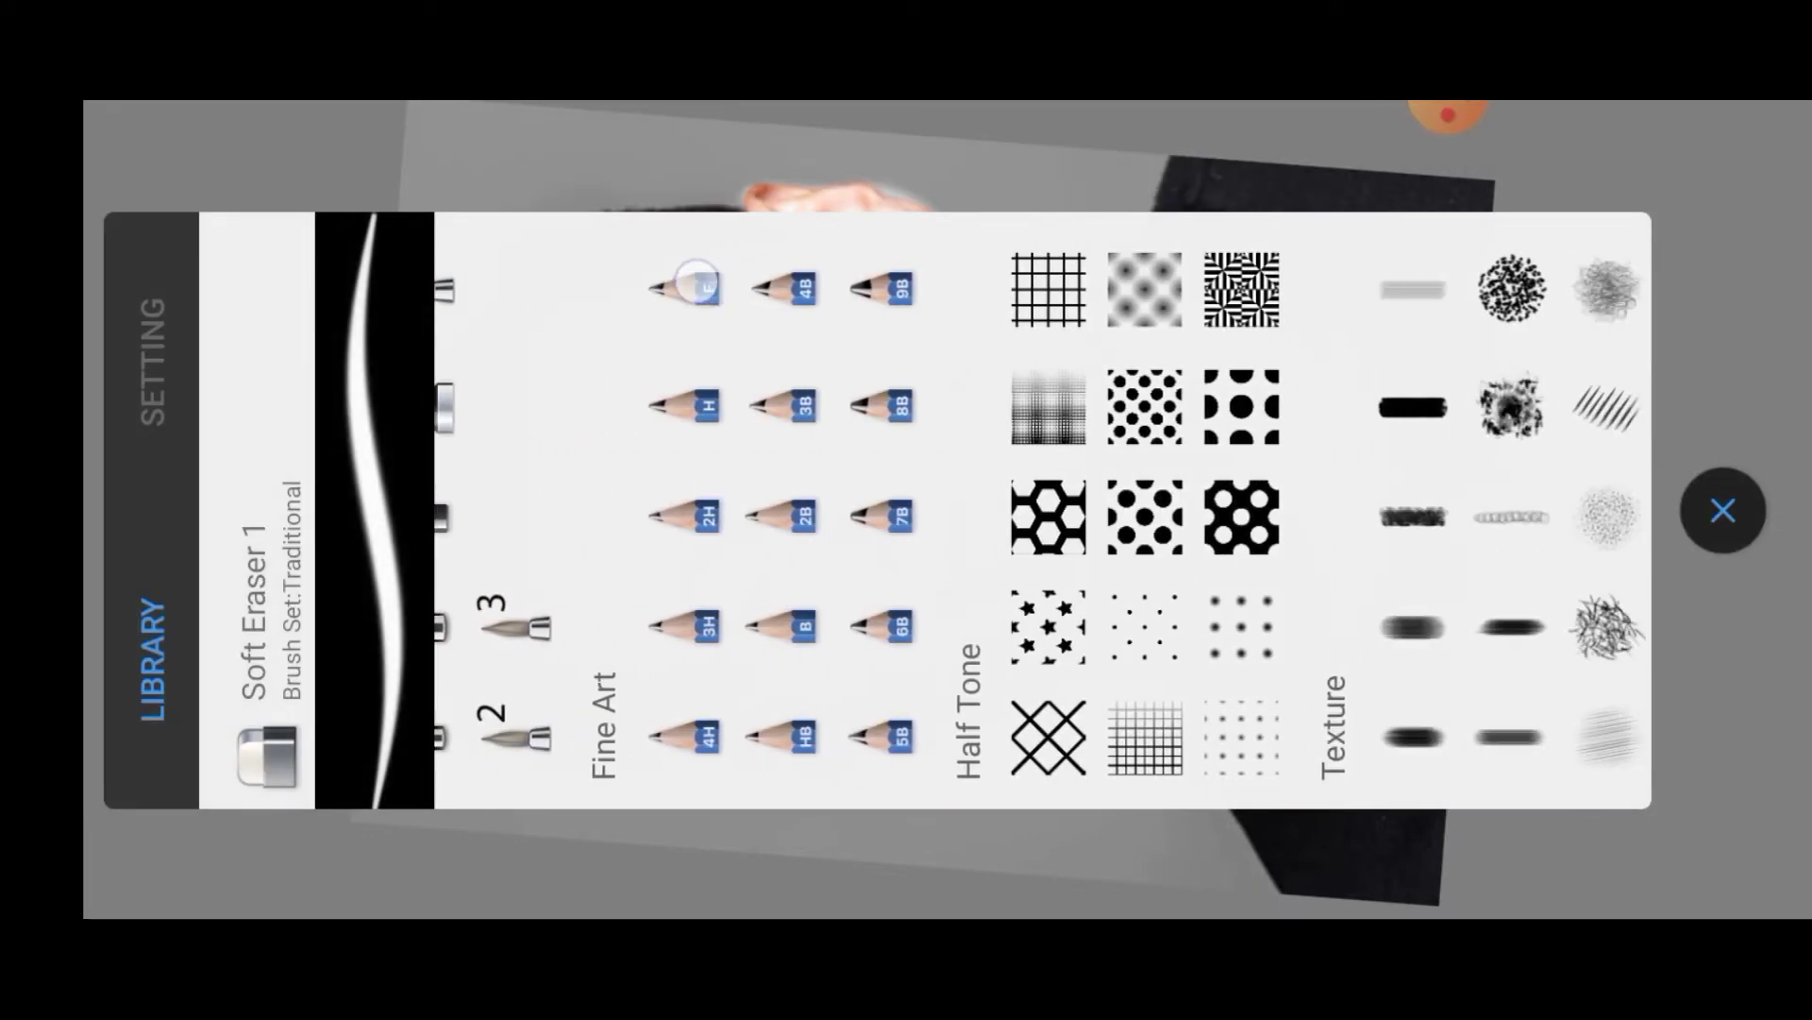
pyautogui.moveTo(1416, 335); pyautogui.dragTo(526, 340)
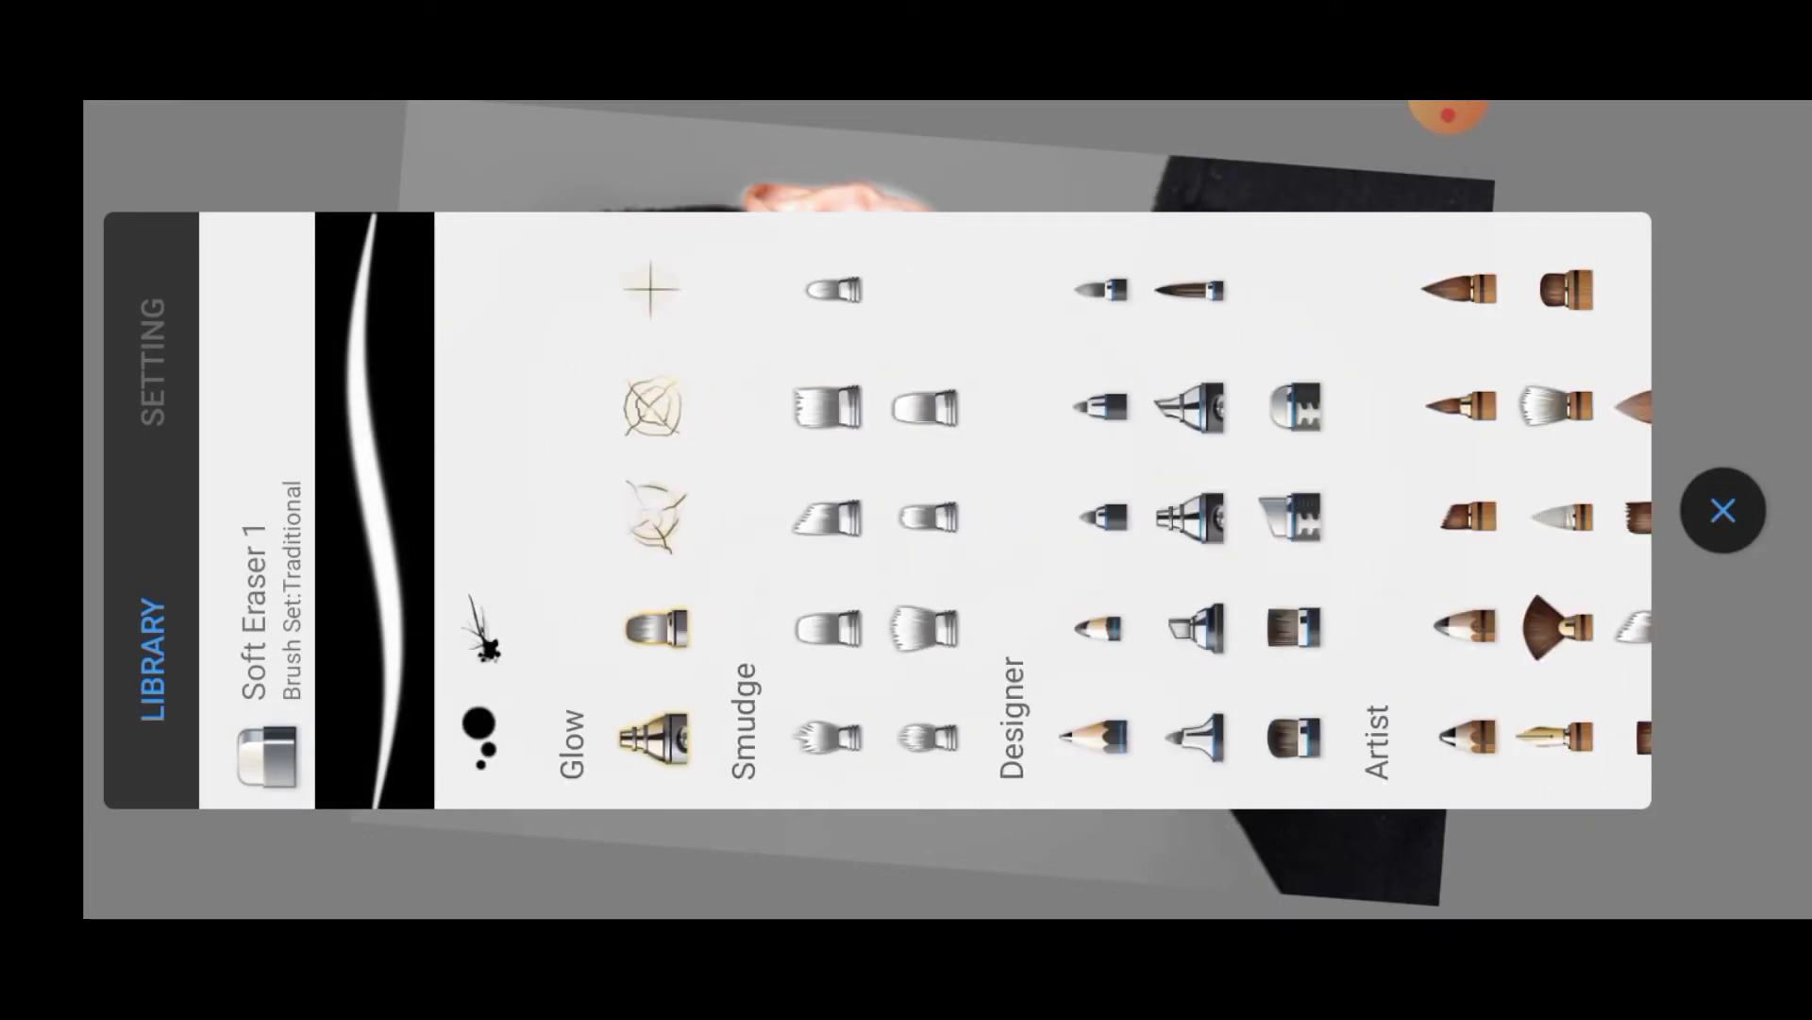
pyautogui.click(920, 627)
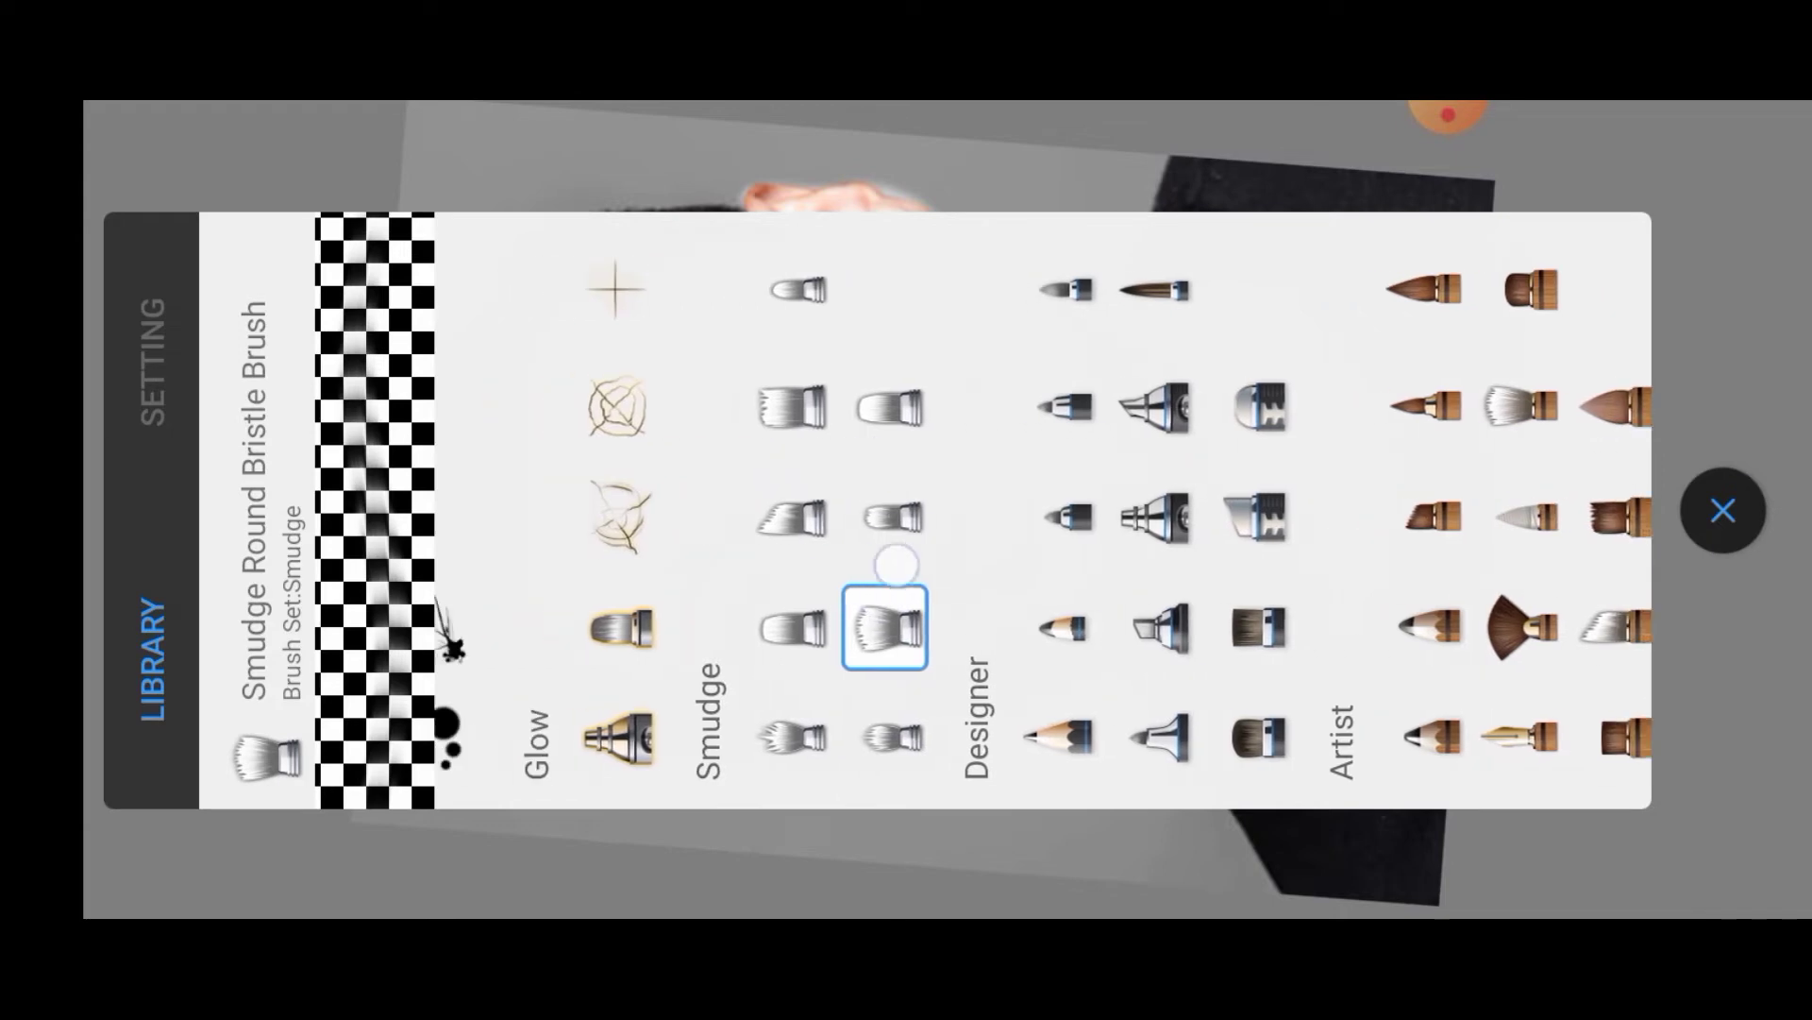
pyautogui.moveTo(916, 604)
pyautogui.mouseDown()
pyautogui.moveTo(829, 457)
pyautogui.moveTo(915, 627)
pyautogui.mouseUp()
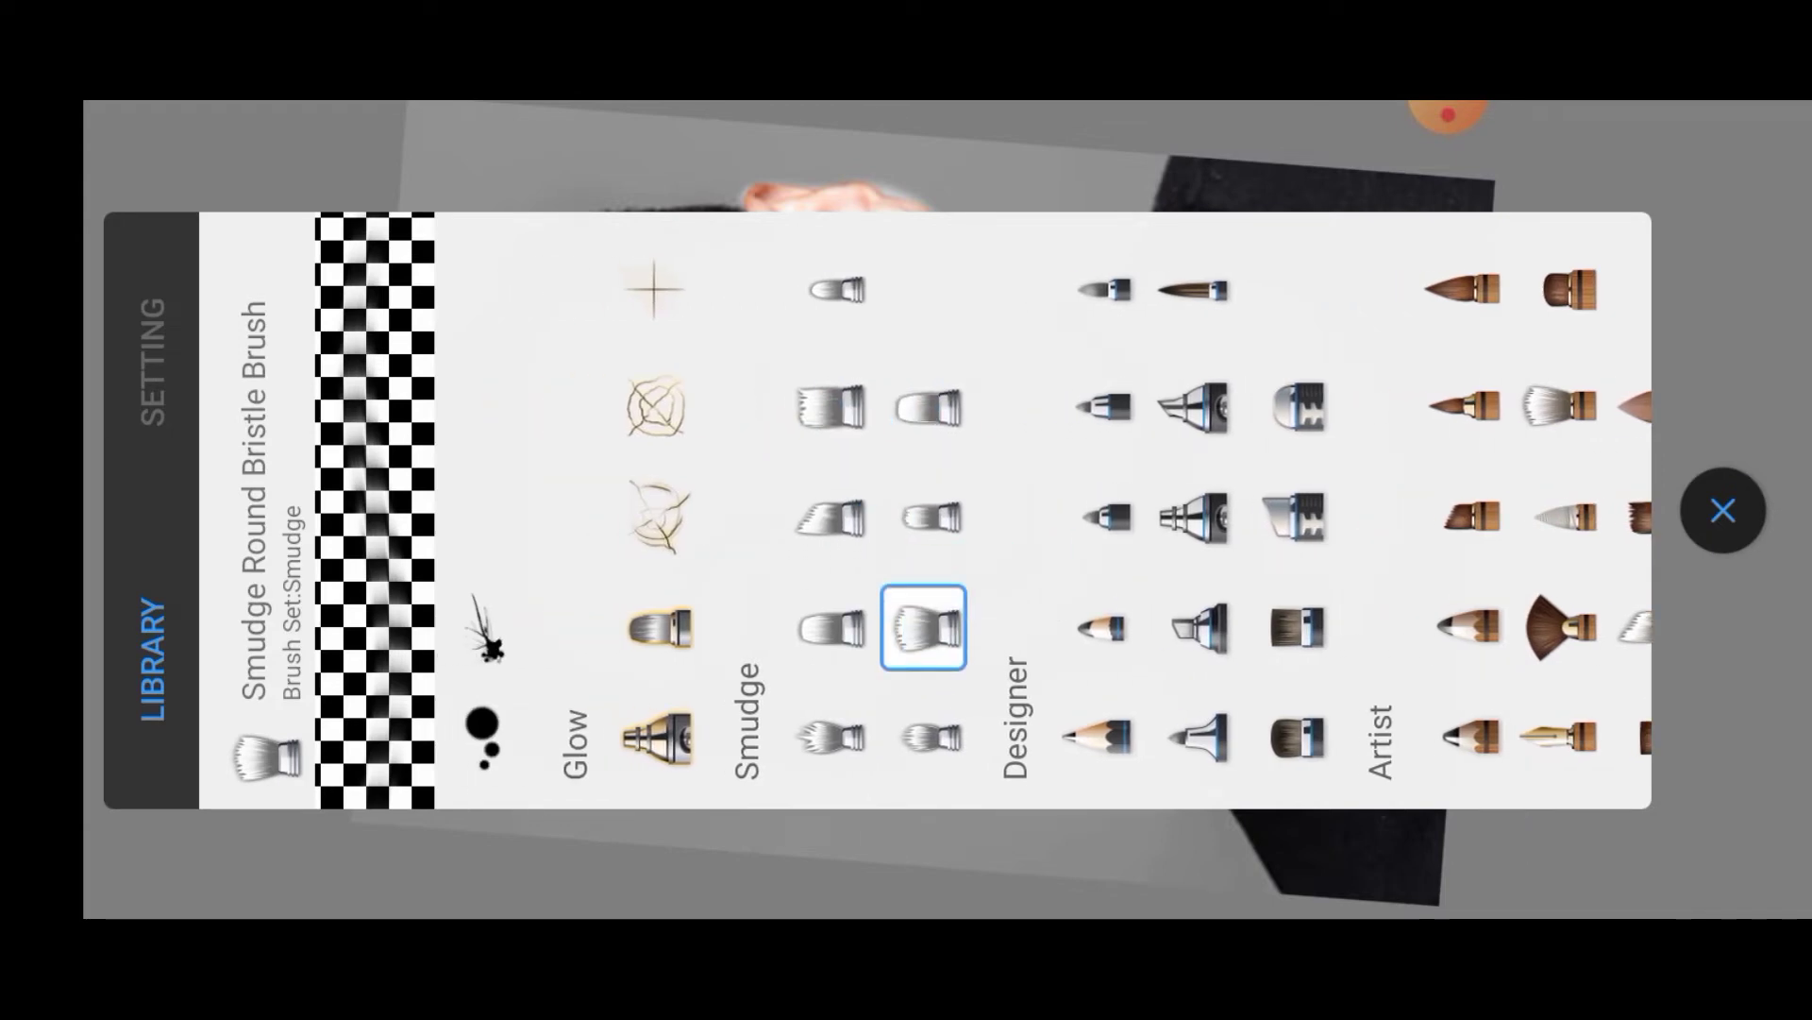
pyautogui.click(142, 340)
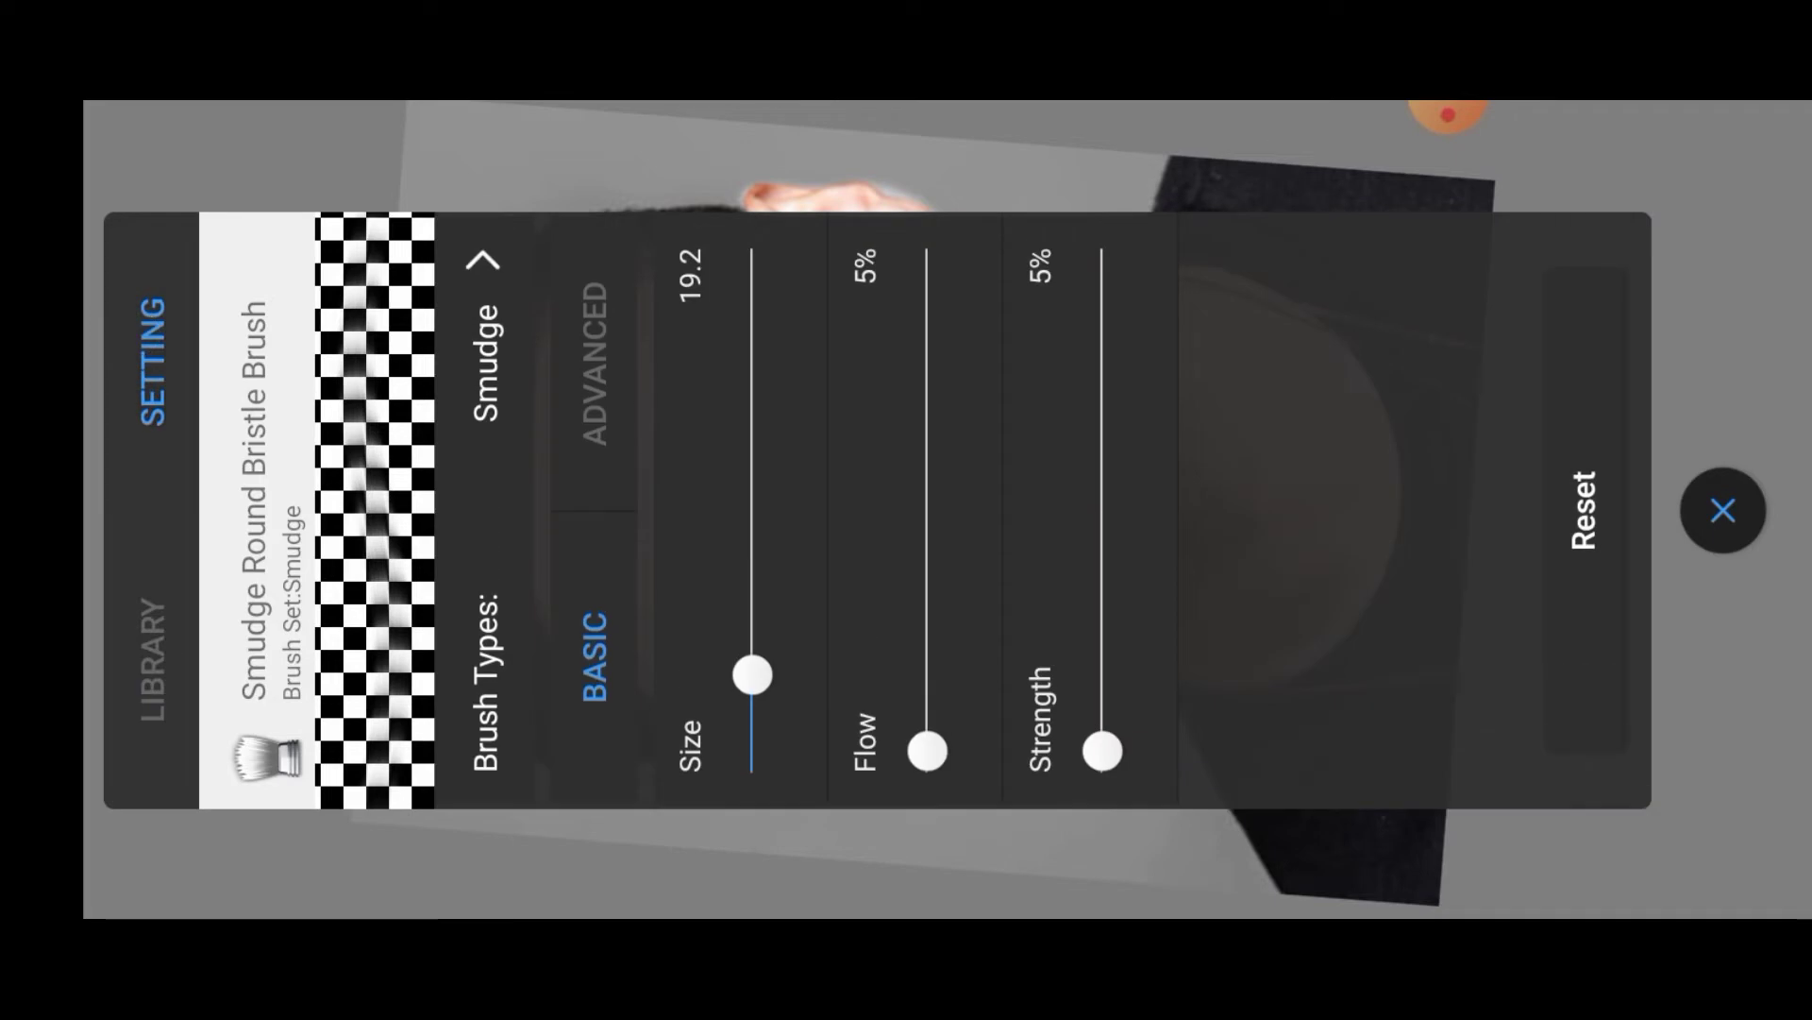
pyautogui.click(658, 147)
# - Zoom and rotate the canvas, then smudge away the small white blemish on the cheek
pyautogui.scroll(10, 776, 528)
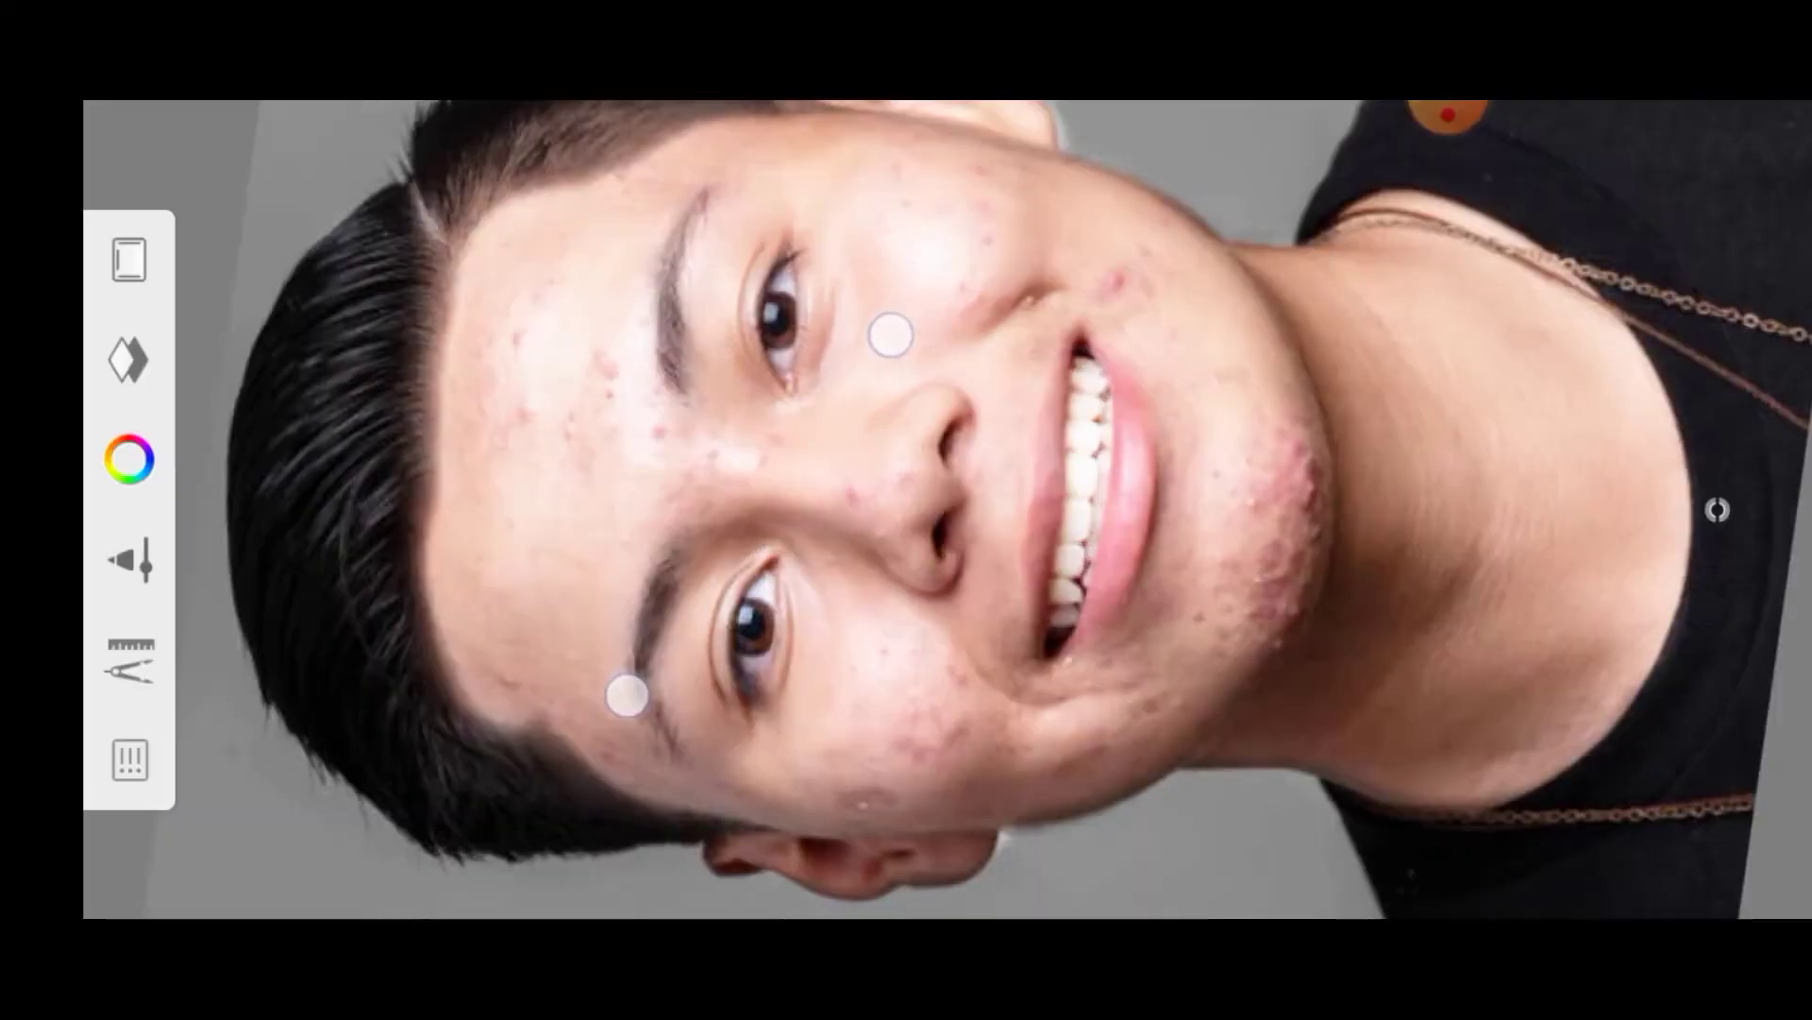
pyautogui.scroll(-2, 776, 528)
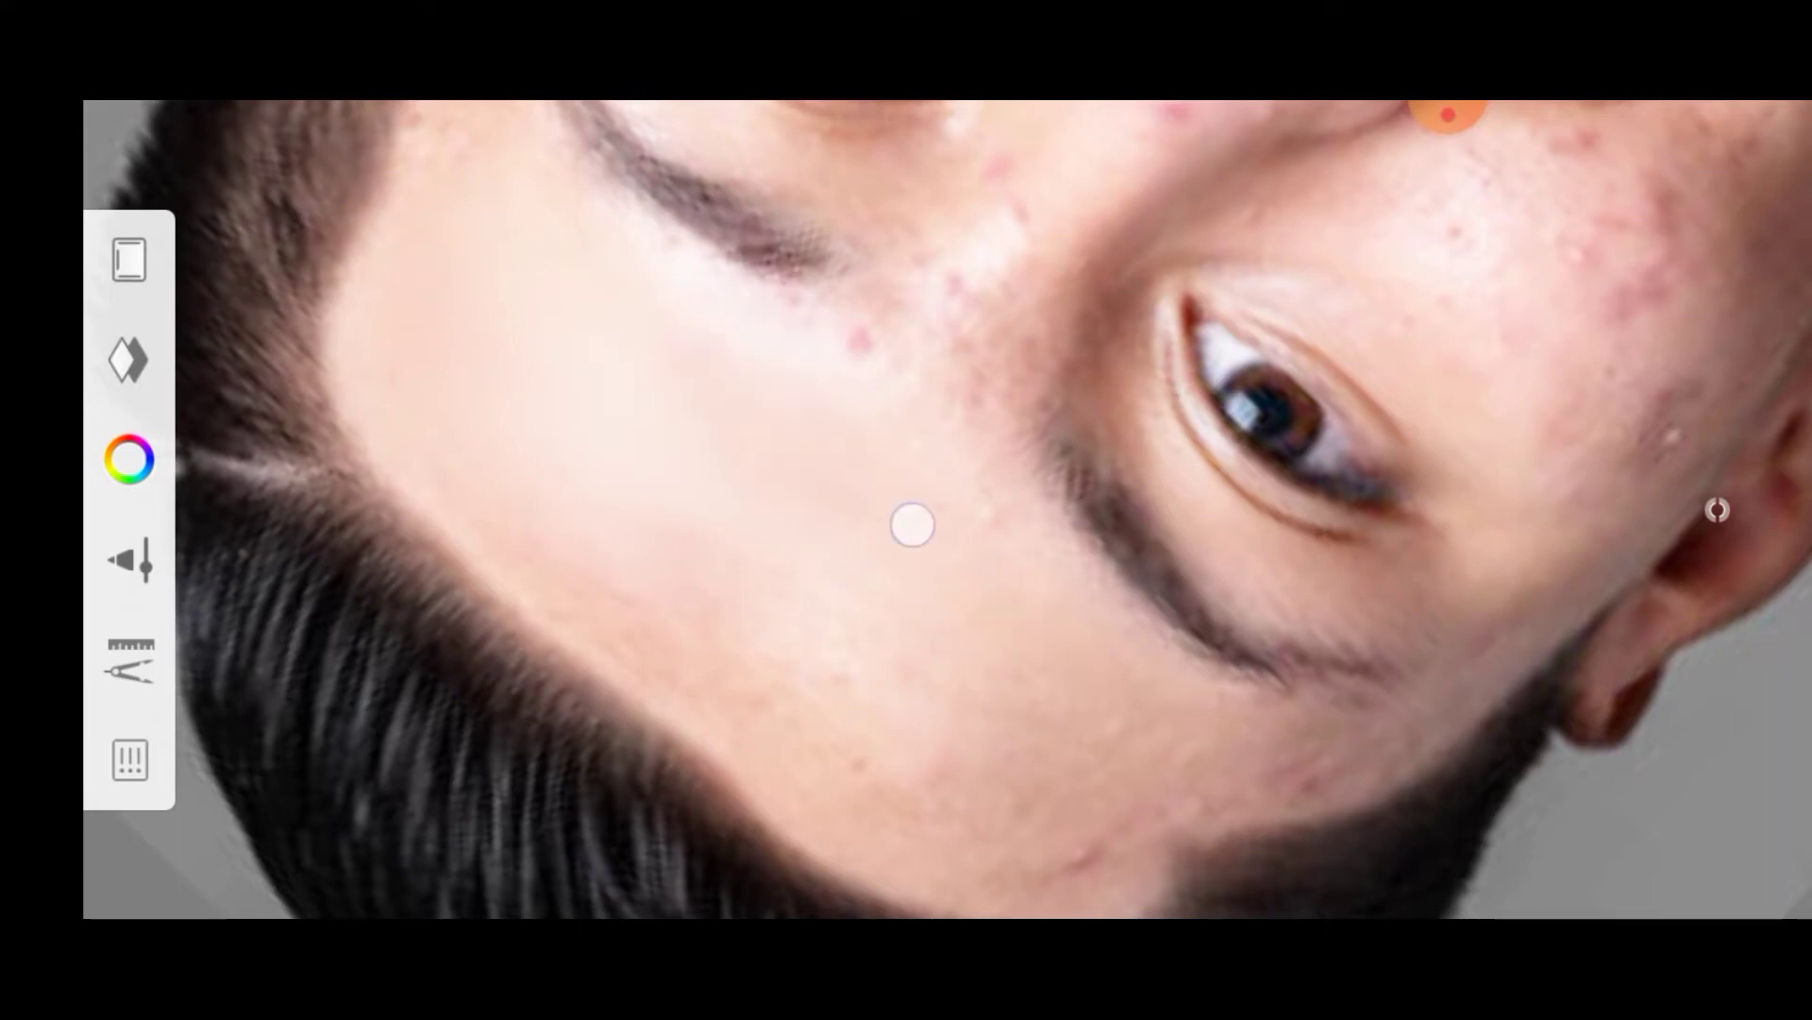
pyautogui.scroll(-3, 606, 549)
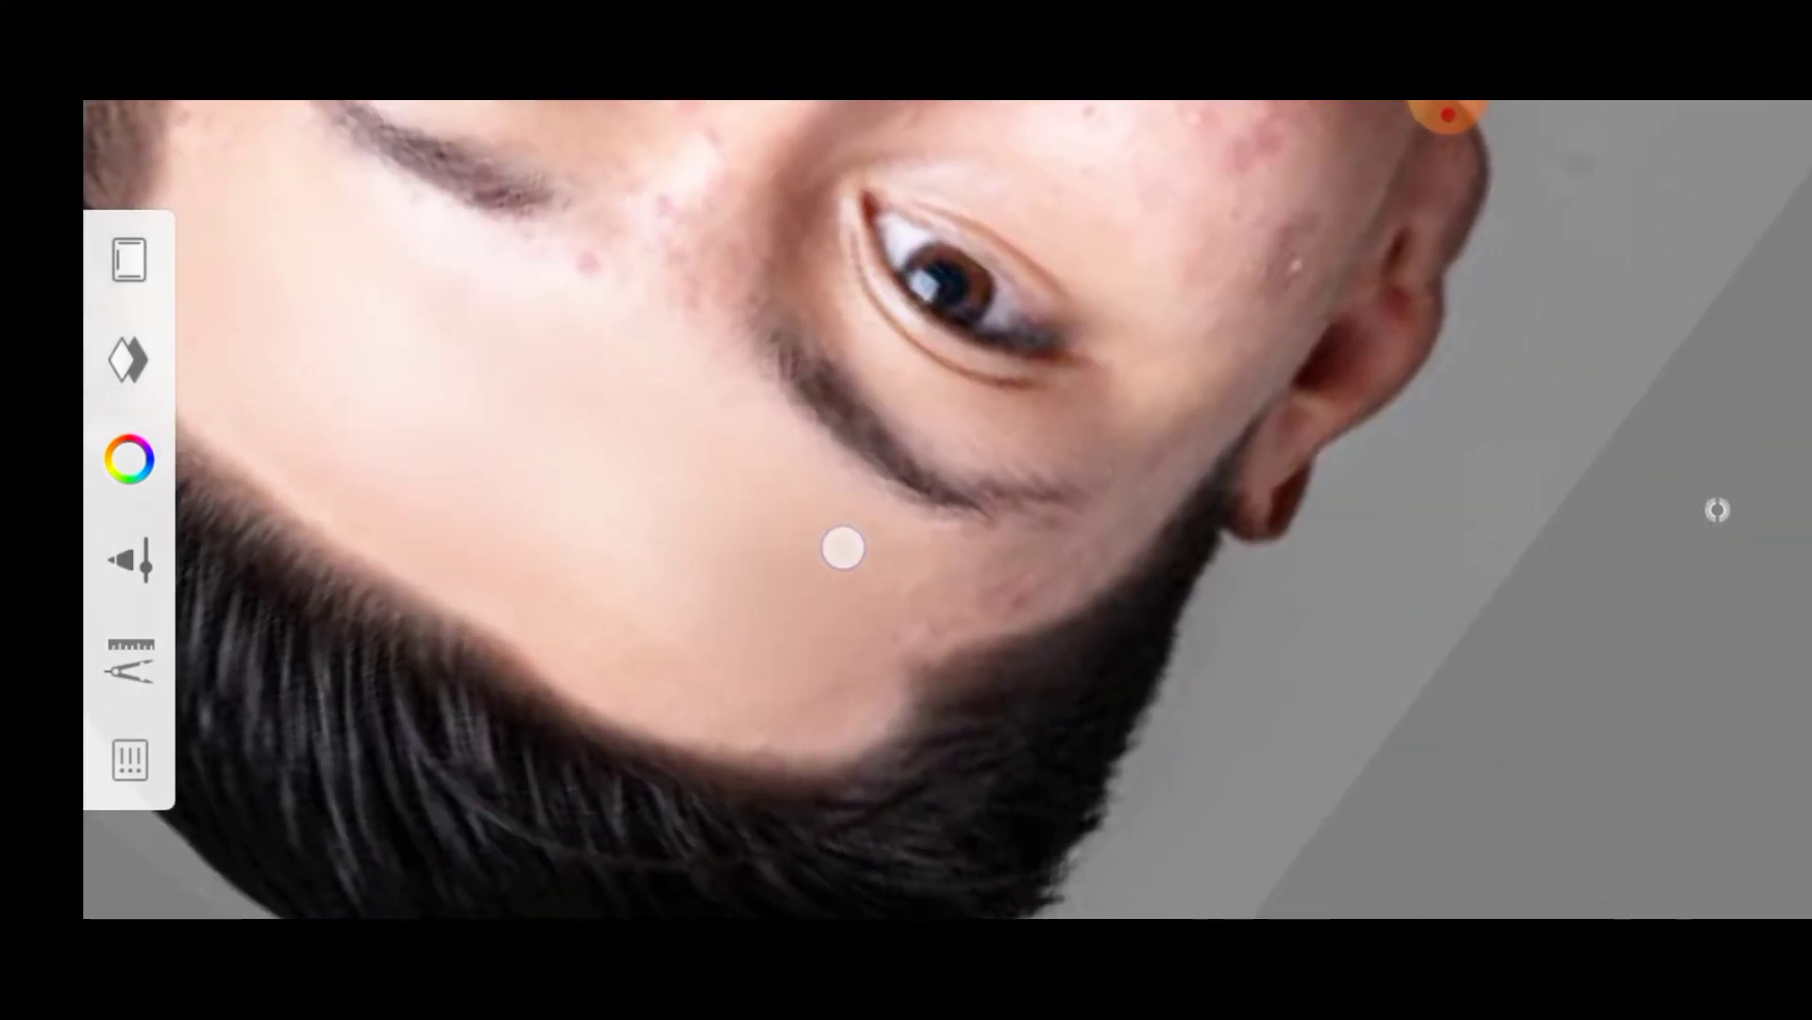
pyautogui.scroll(3, 635, 572)
pyautogui.scroll(3, 536, 580)
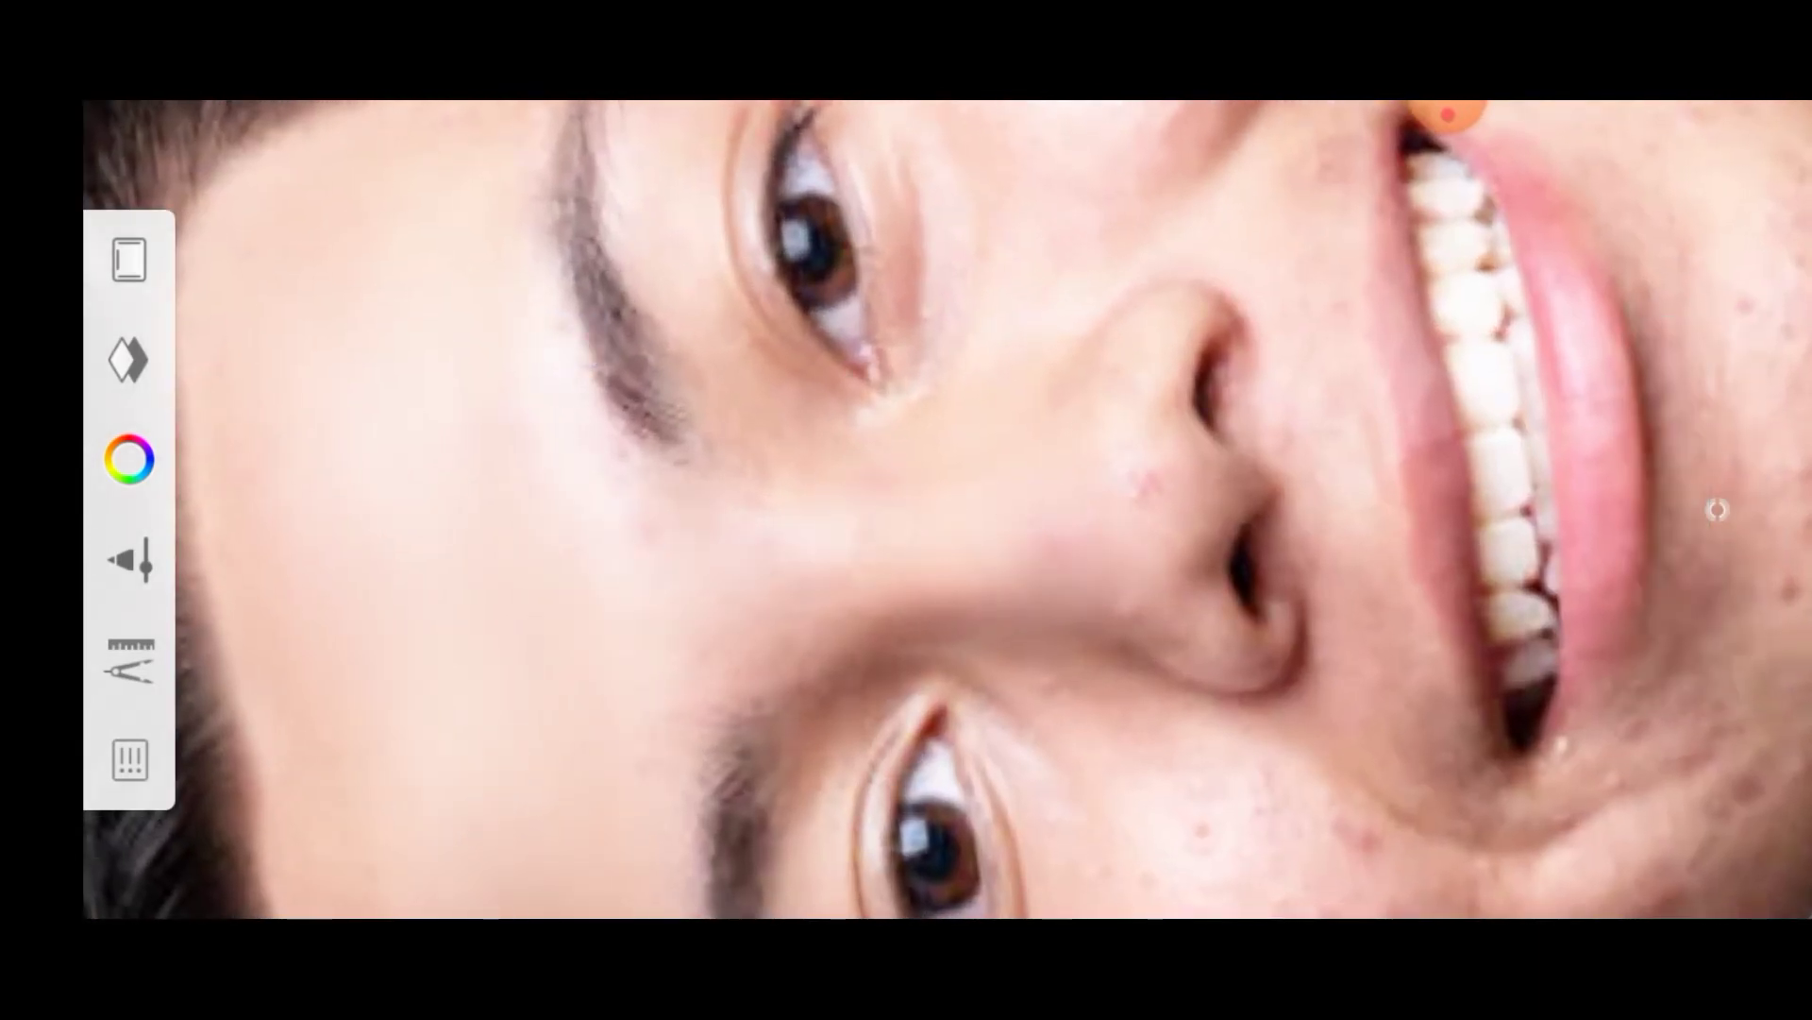
pyautogui.scroll(2, 801, 475)
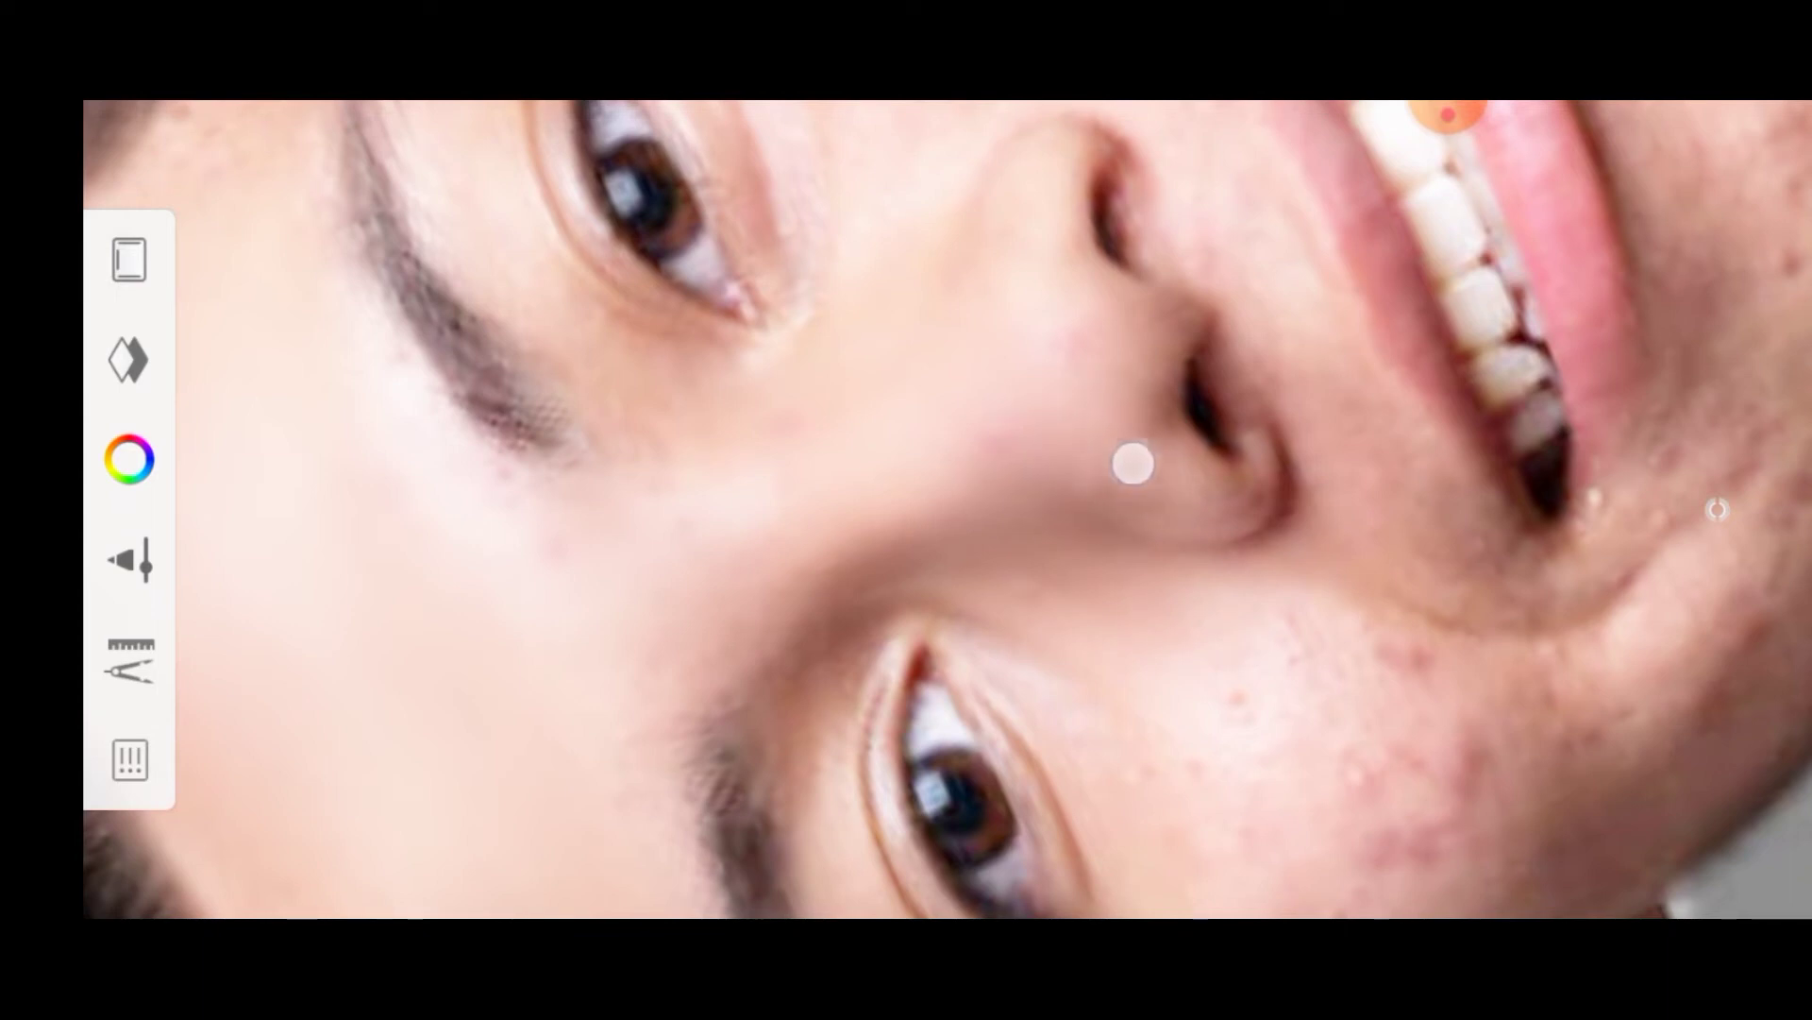
pyautogui.scroll(-2, 830, 501)
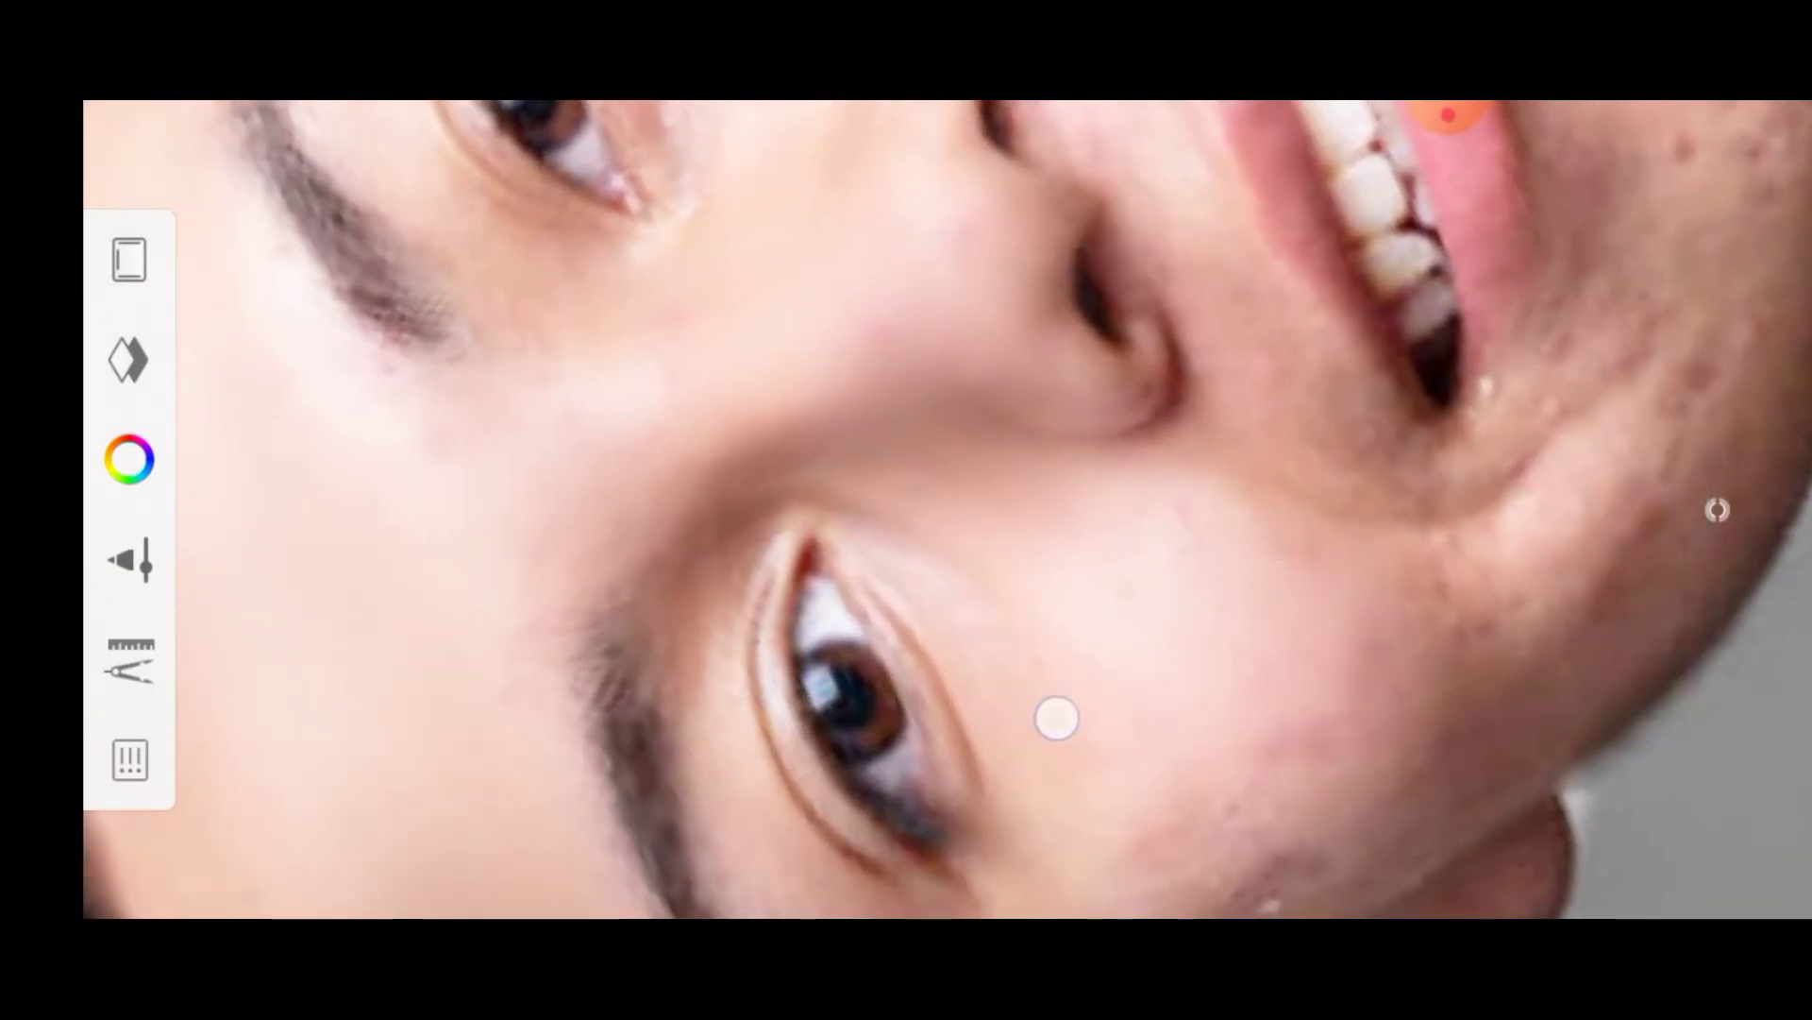
pyautogui.scroll(2, 850, 528)
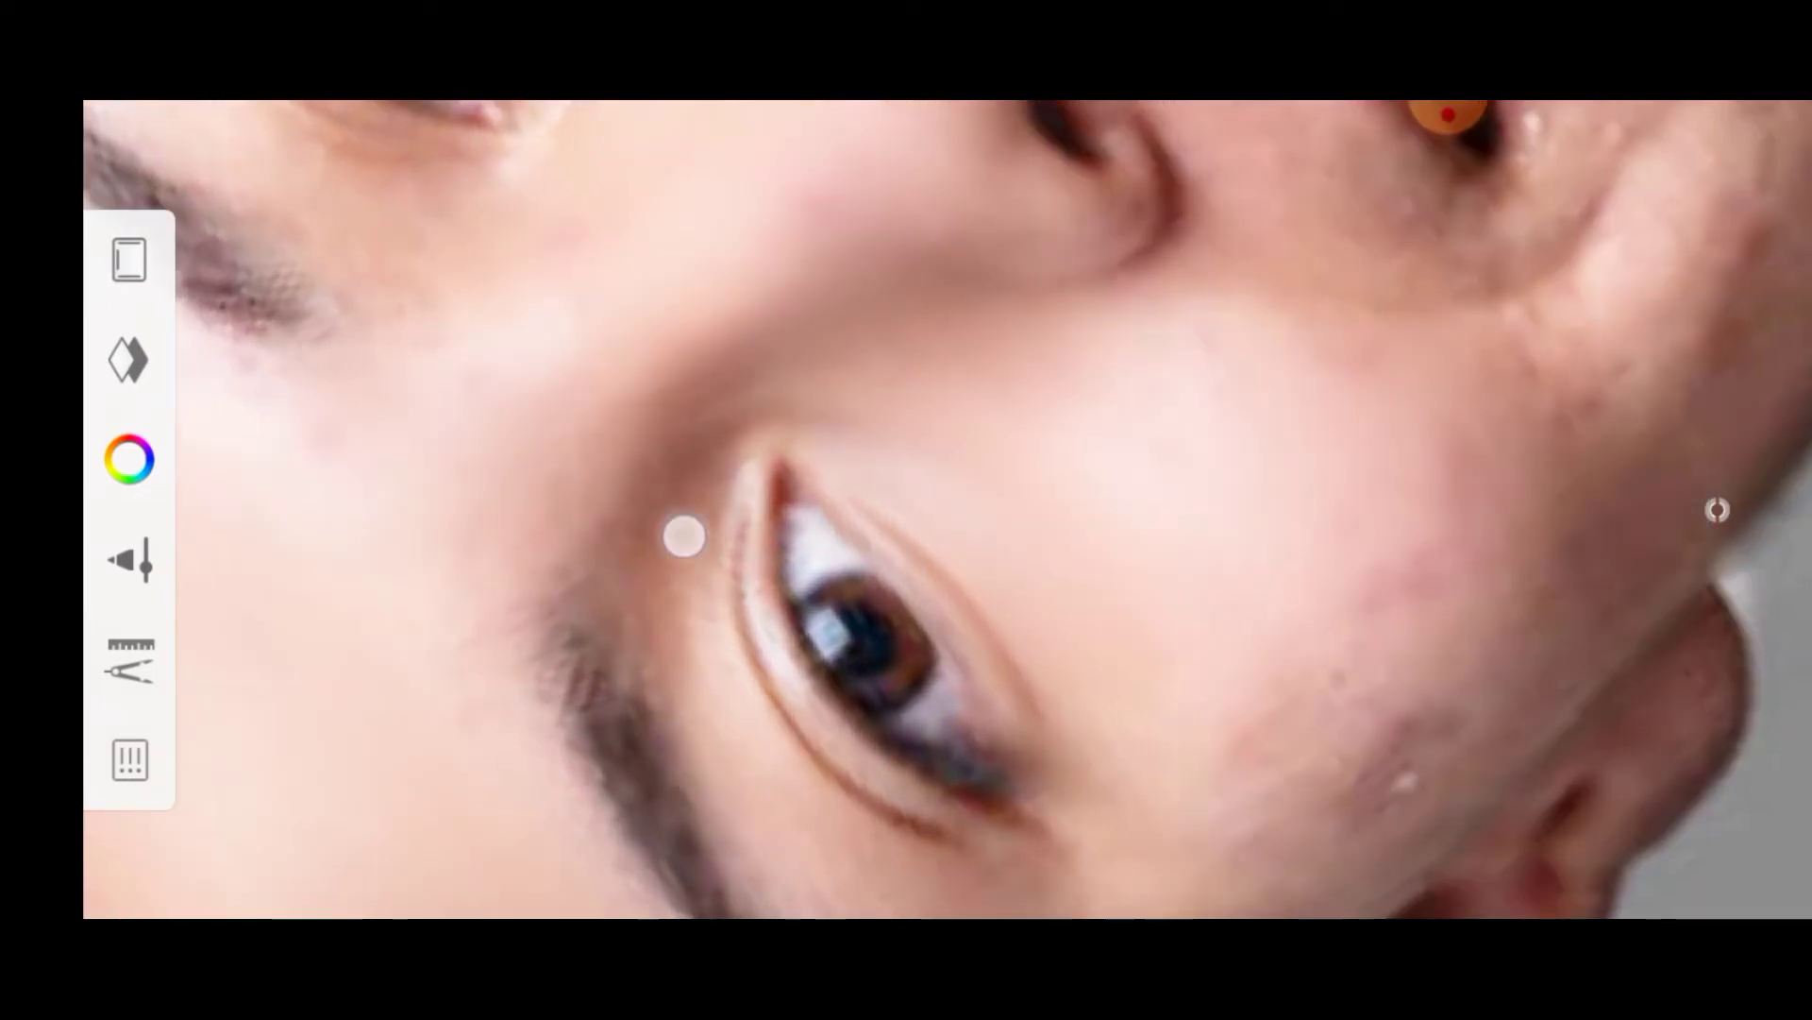
pyautogui.scroll(-1, 677, 619)
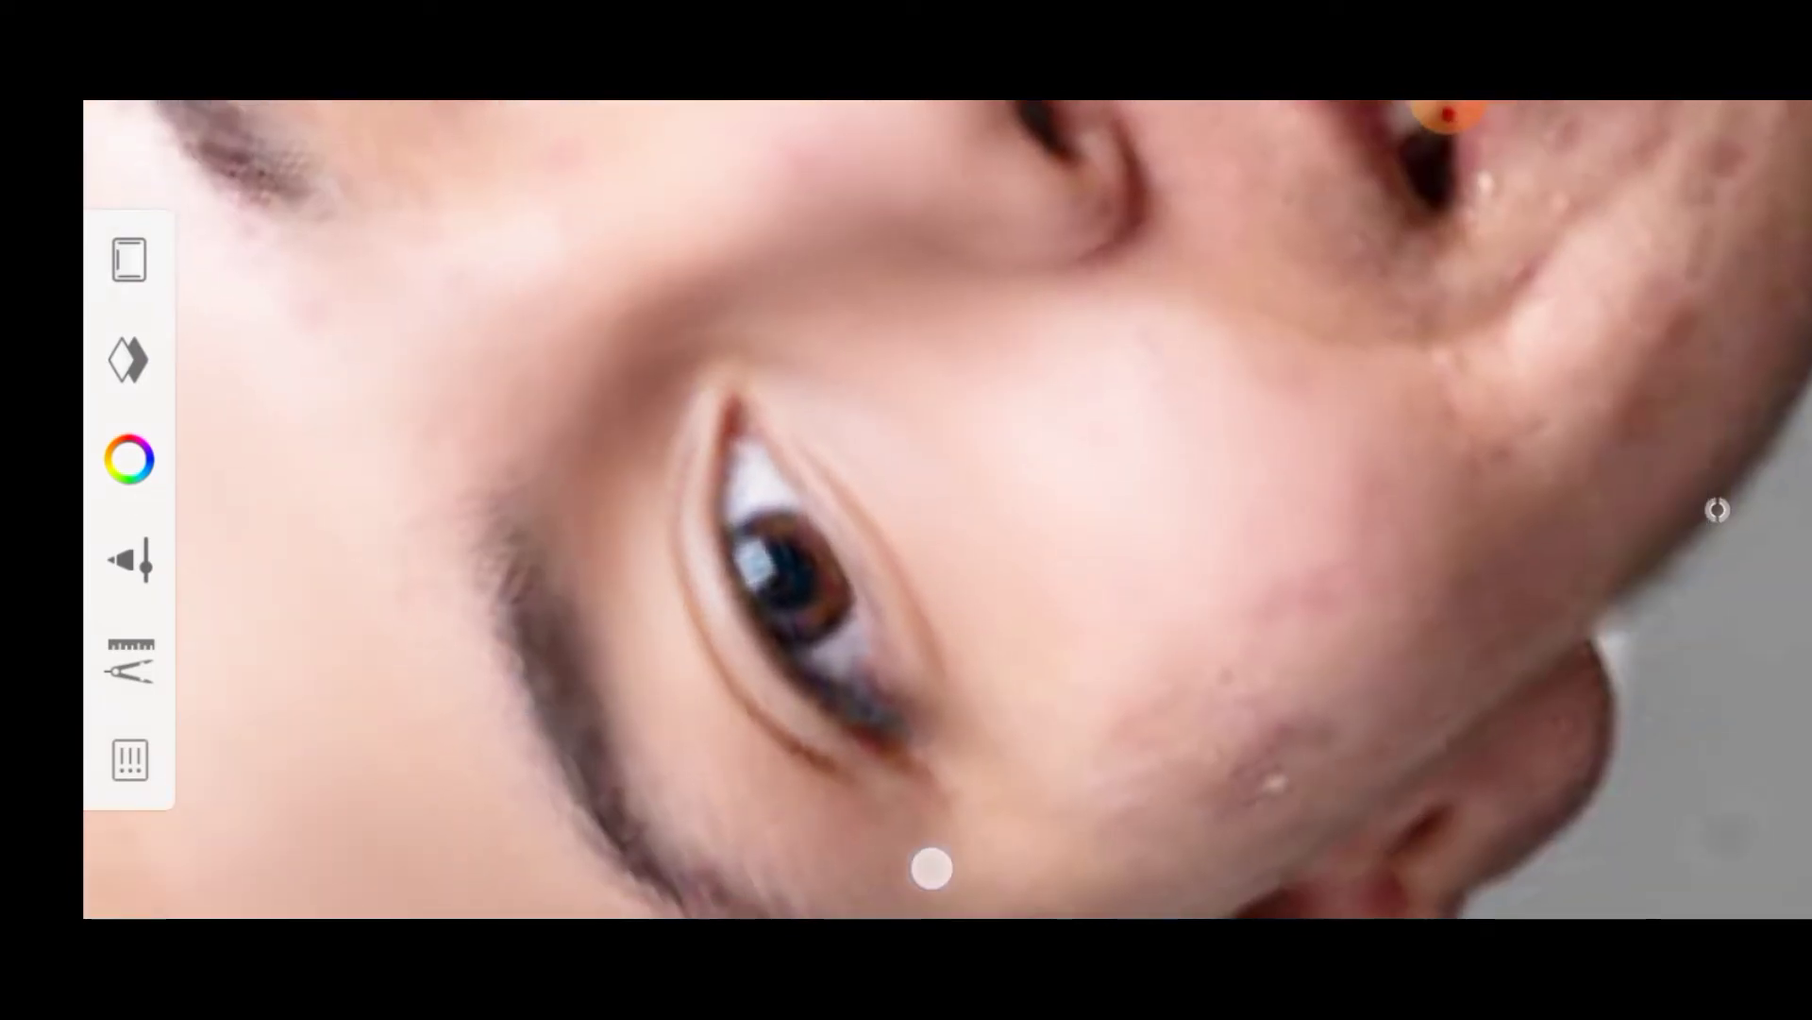
pyautogui.scroll(-1, 692, 797)
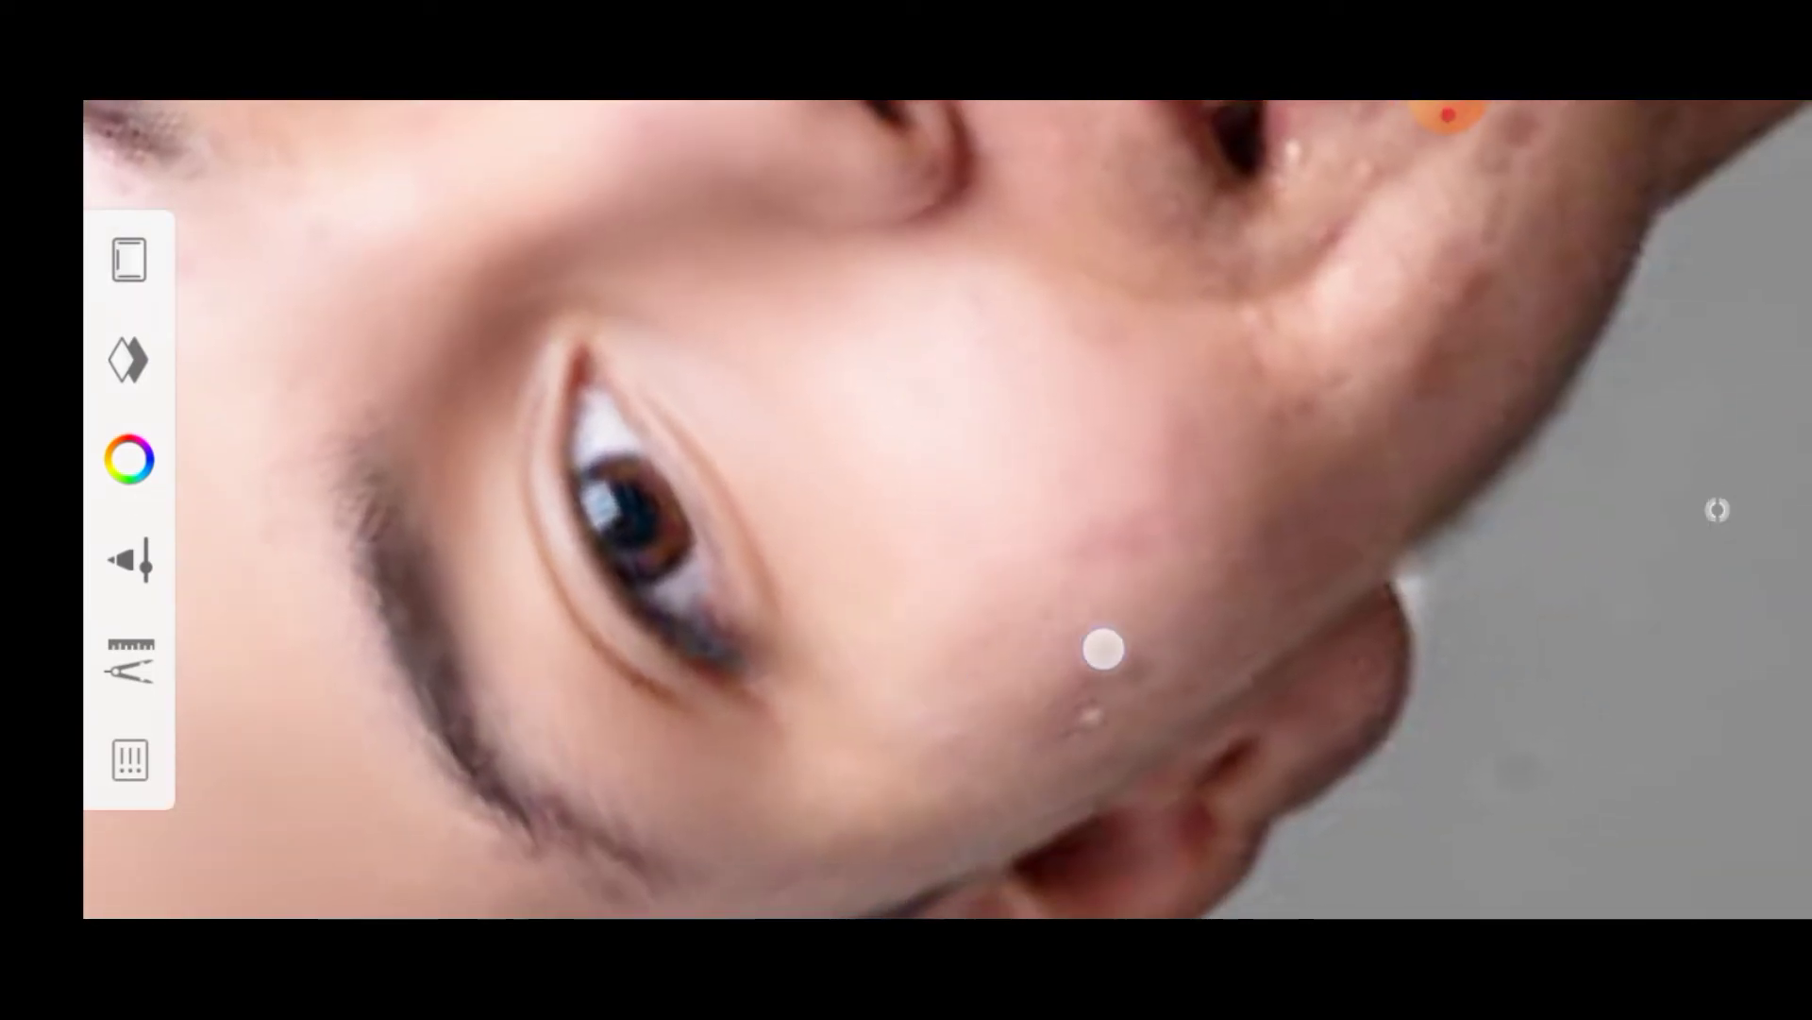
pyautogui.click(1110, 702)
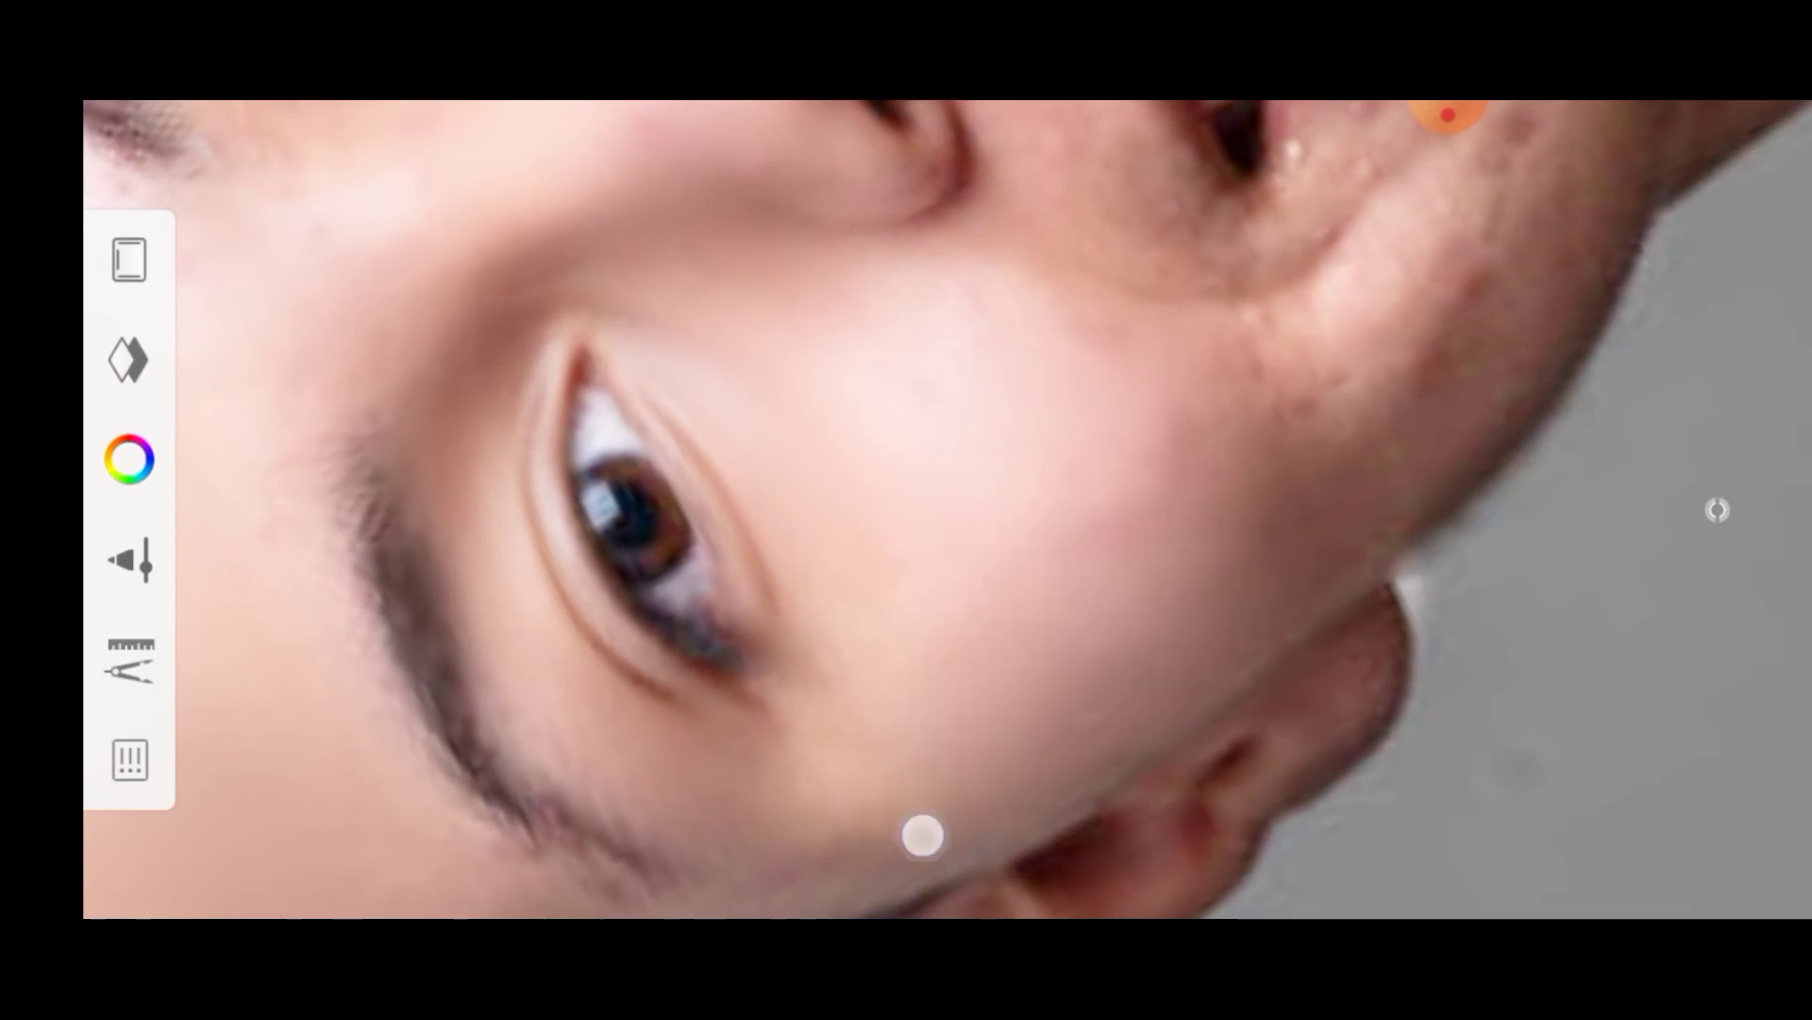
# - Smudge the acne on the cheek and the red blemishes along the chin
pyautogui.moveTo(1252, 443)
pyautogui.mouseDown()
pyautogui.moveTo(1466, 348)
pyautogui.moveTo(1020, 541)
pyautogui.mouseUp()
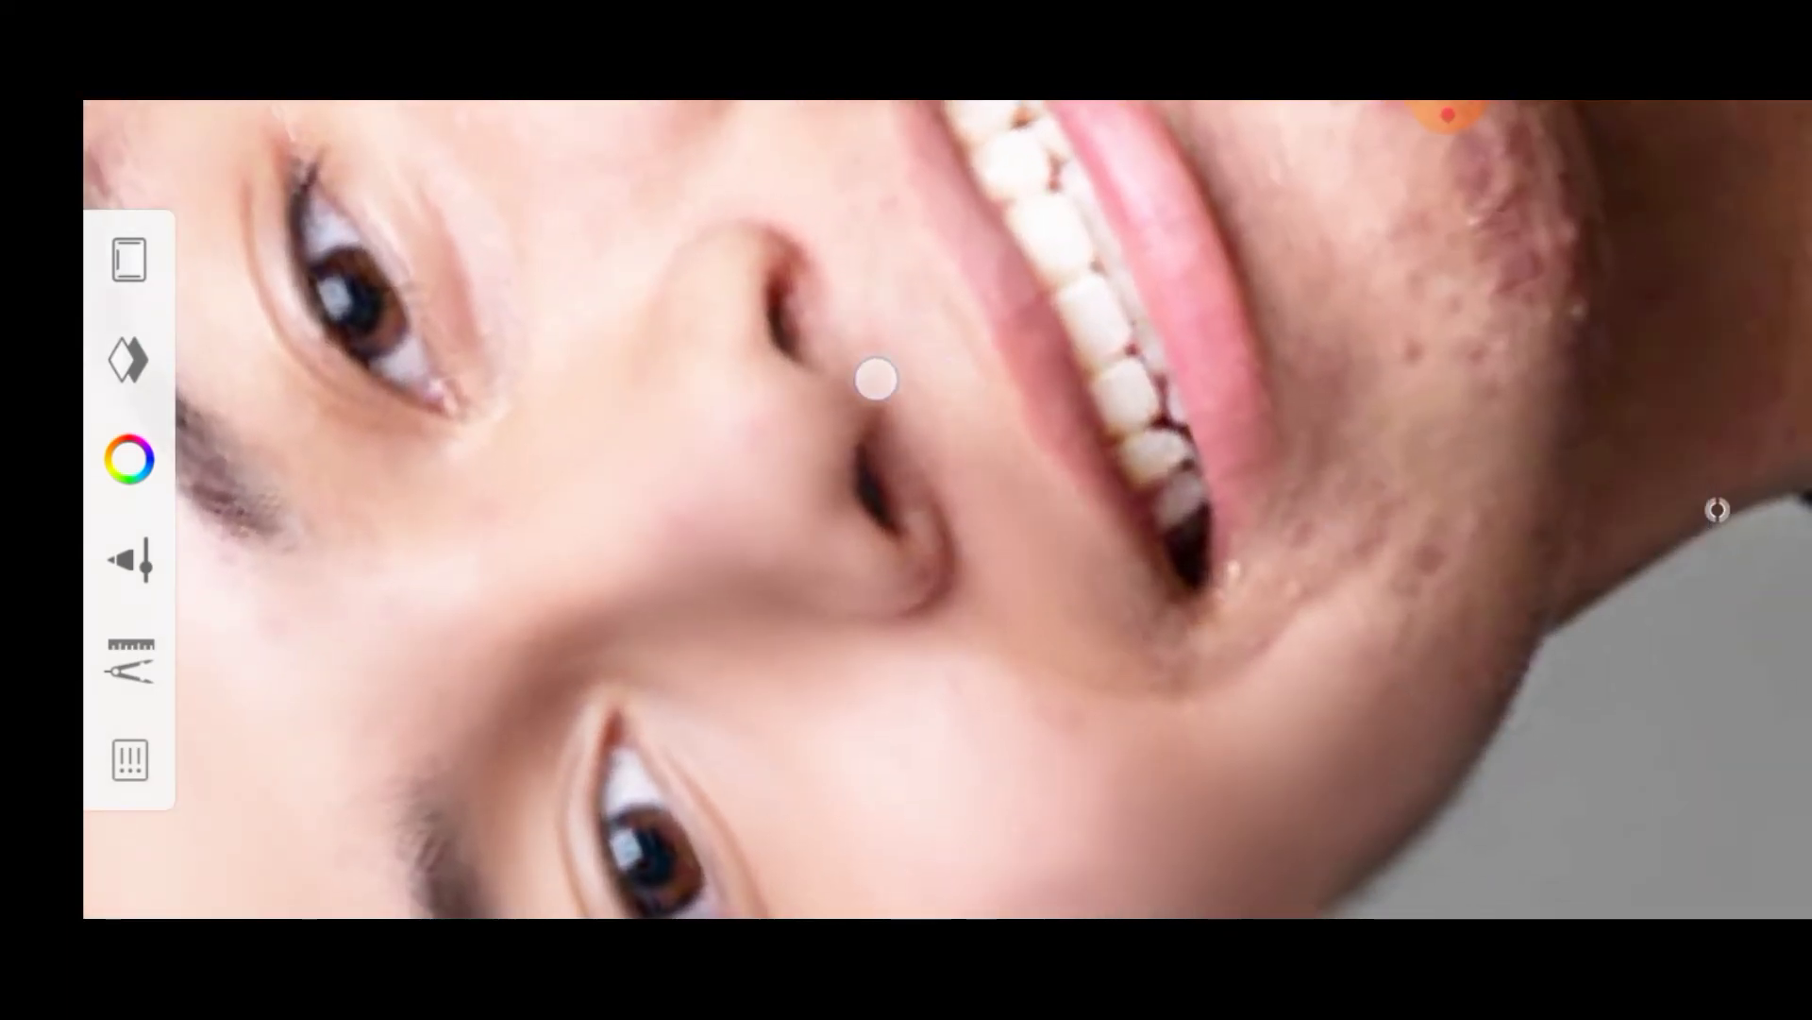
pyautogui.moveTo(902, 353); pyautogui.dragTo(838, 260)
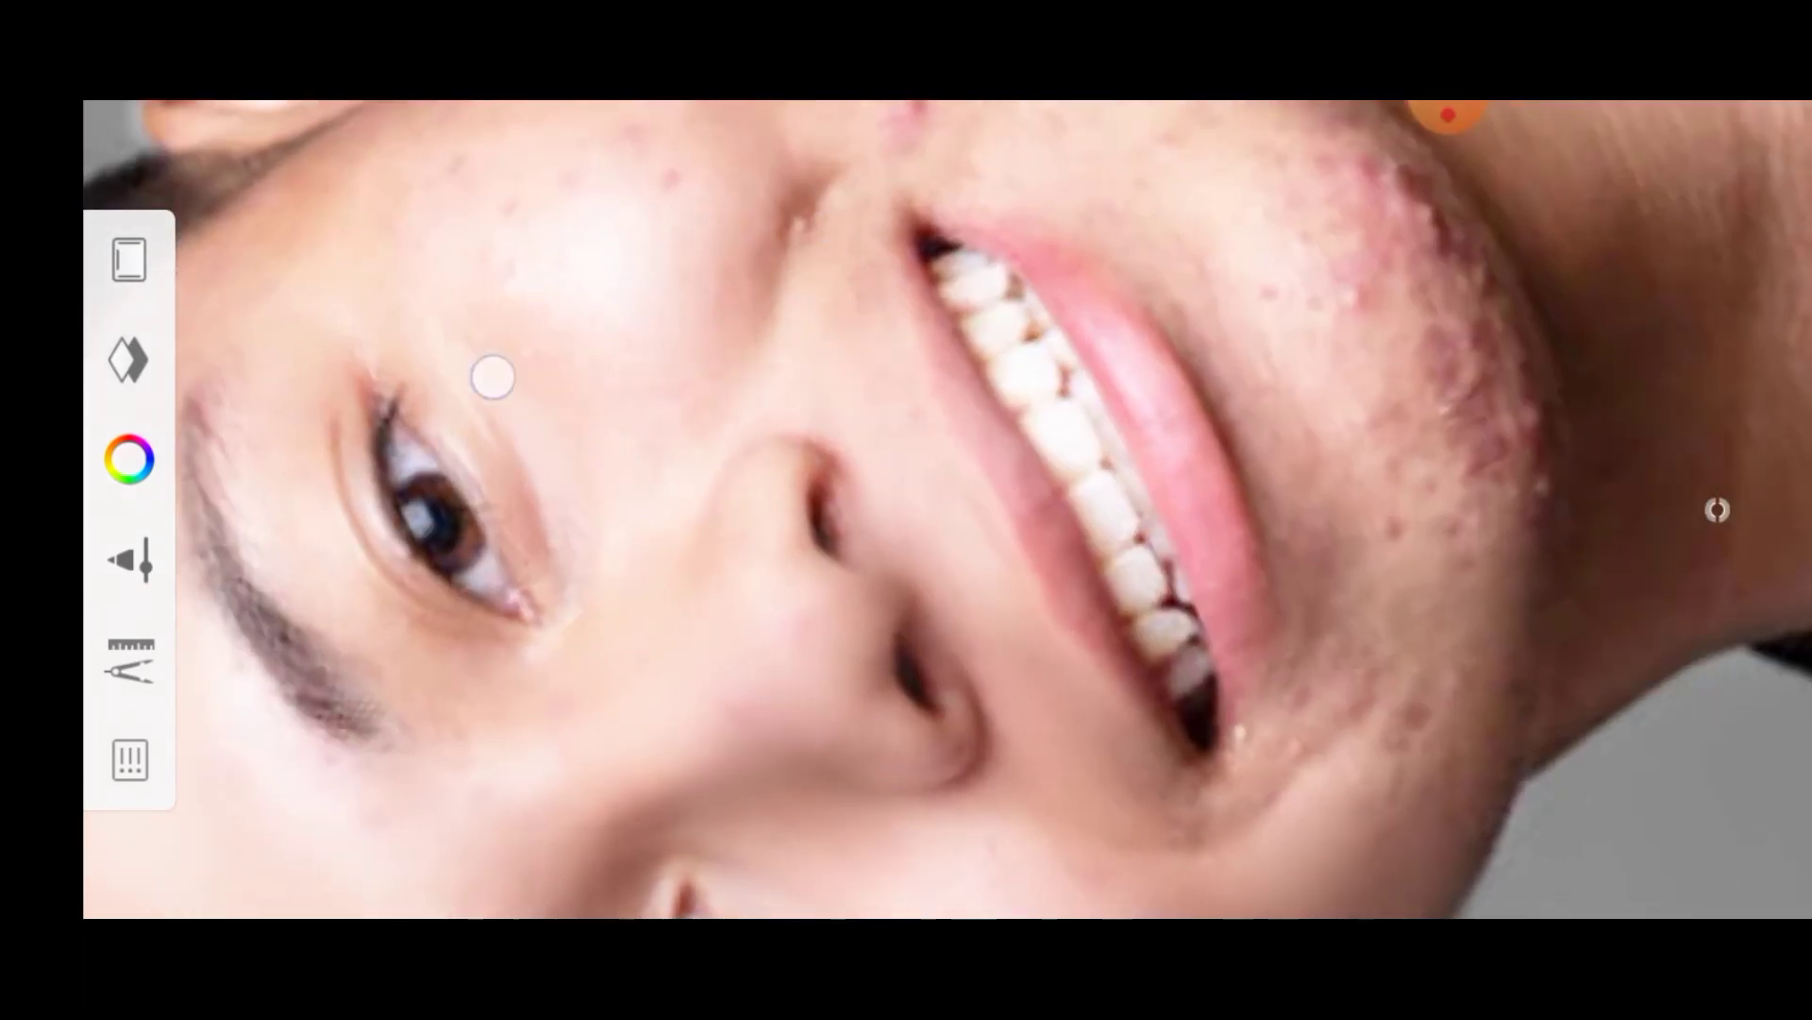
pyautogui.moveTo(600, 257); pyautogui.dragTo(801, 343)
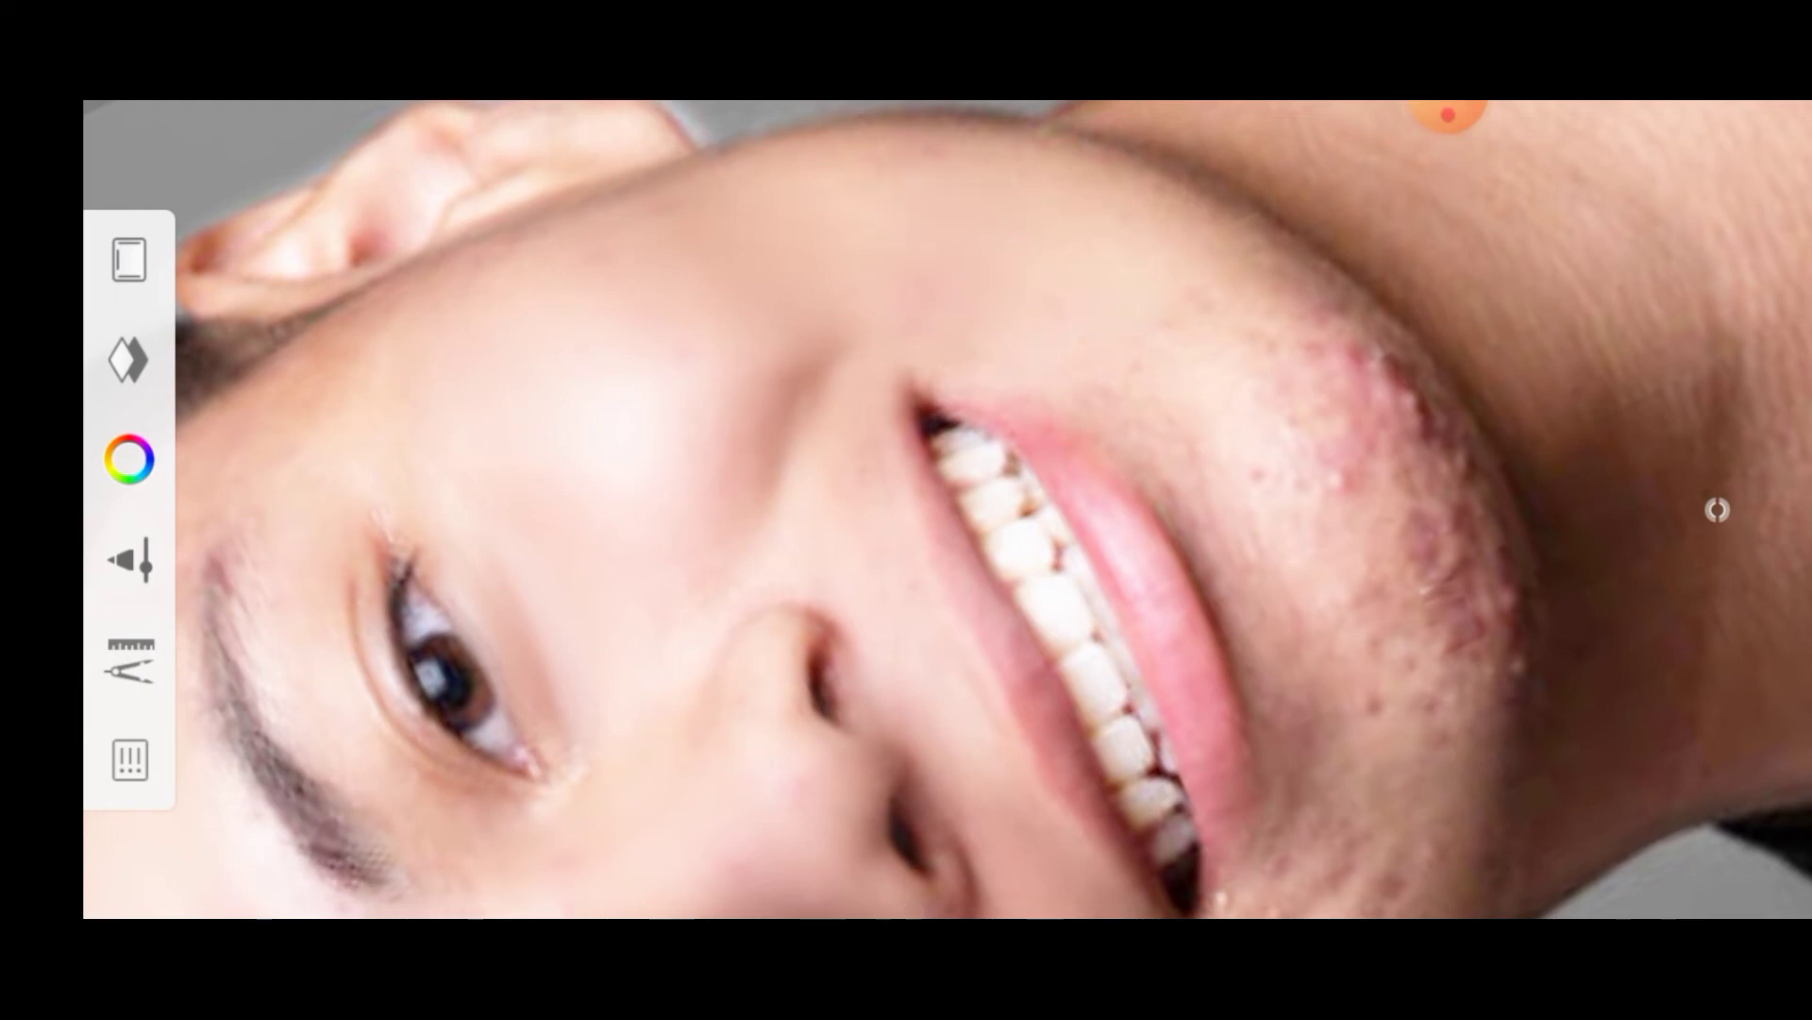
pyautogui.moveTo(1409, 445)
pyautogui.mouseDown()
pyautogui.moveTo(1426, 407)
pyautogui.moveTo(1452, 542)
pyautogui.moveTo(1463, 501)
pyautogui.moveTo(1469, 570)
pyautogui.moveTo(1500, 596)
pyautogui.mouseUp()
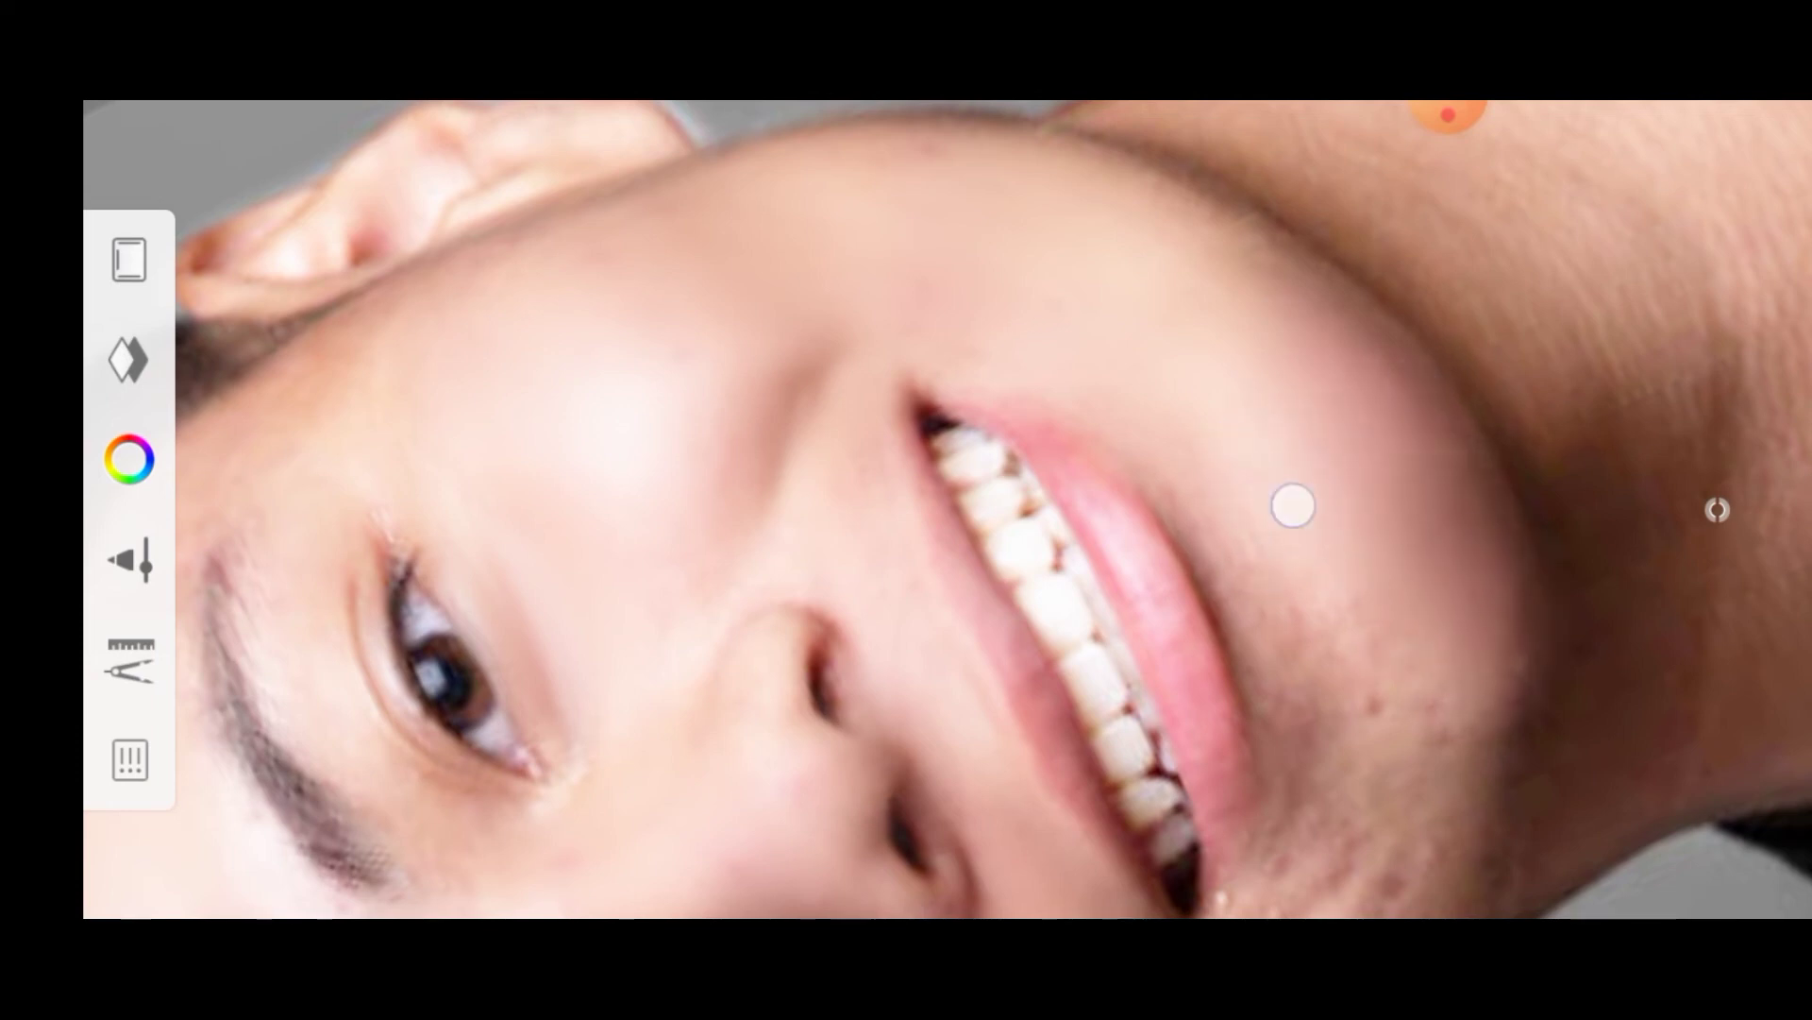
# - Reframe to the neck, smudge its skin smooth, then bring up the main menu
pyautogui.moveTo(1239, 503)
pyautogui.mouseDown()
pyautogui.moveTo(1056, 324)
pyautogui.moveTo(1161, 444)
pyautogui.mouseUp()
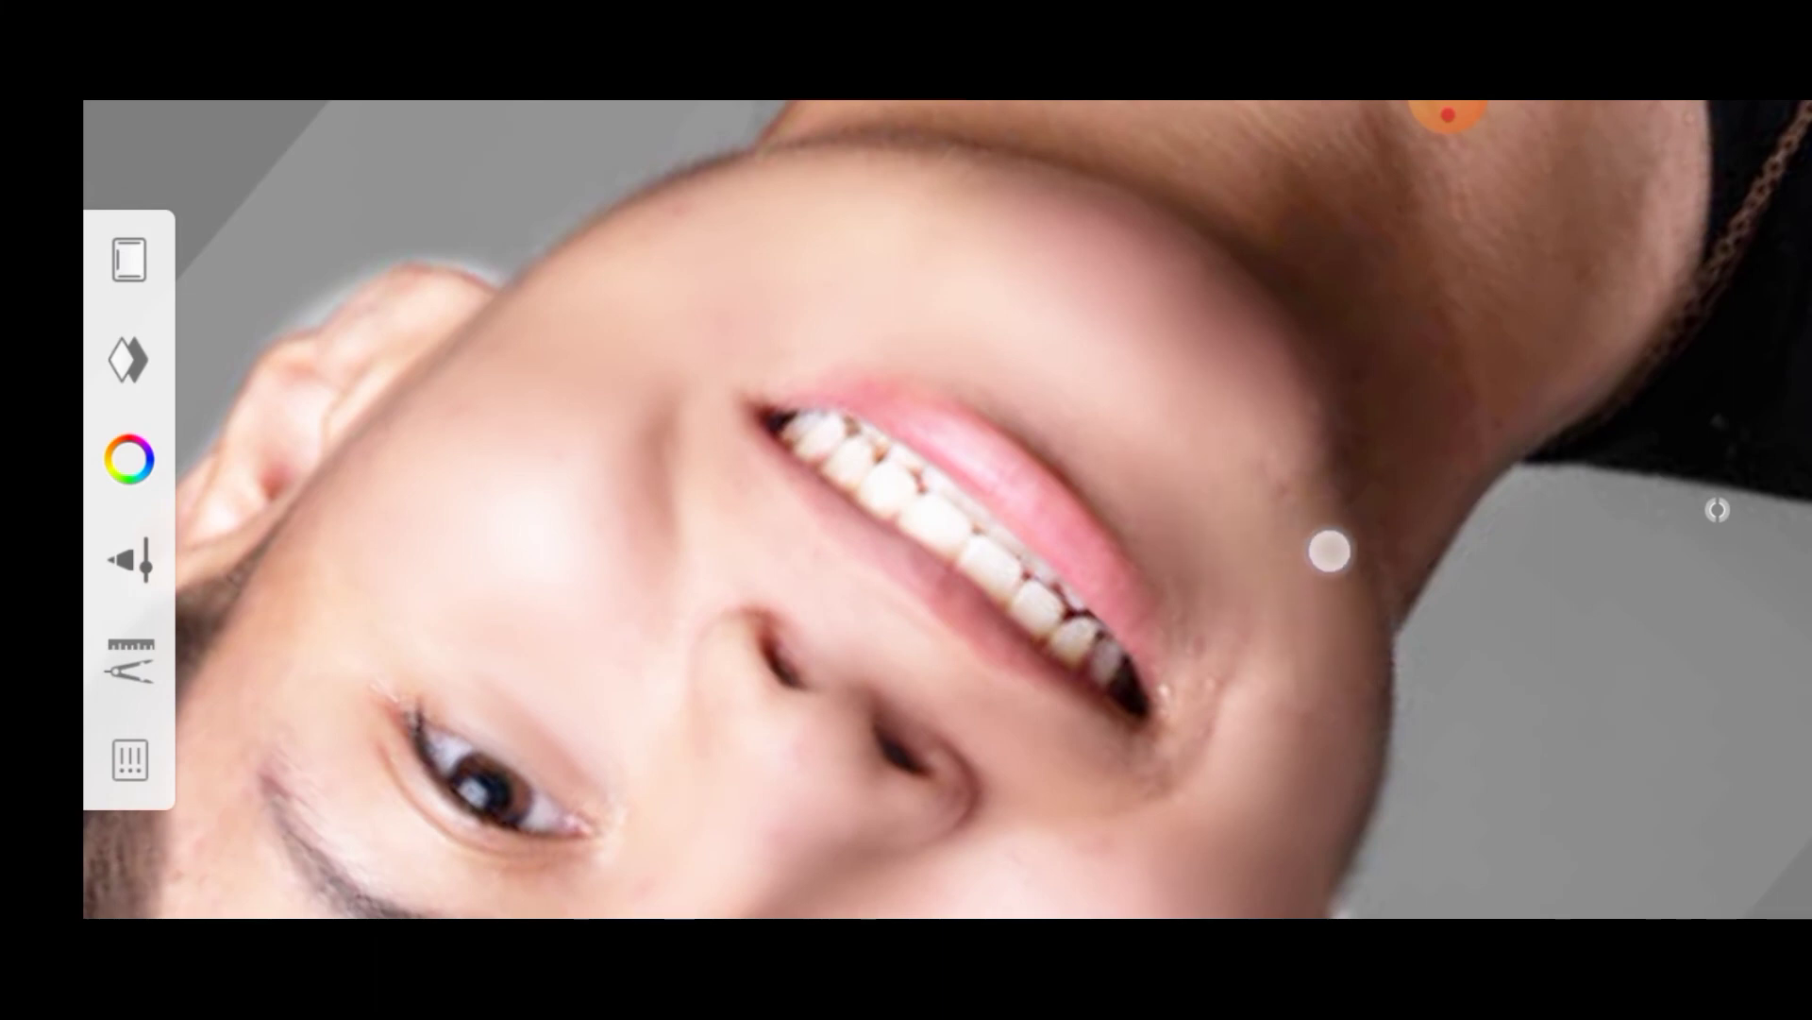
pyautogui.moveTo(1279, 448); pyautogui.dragTo(548, 366)
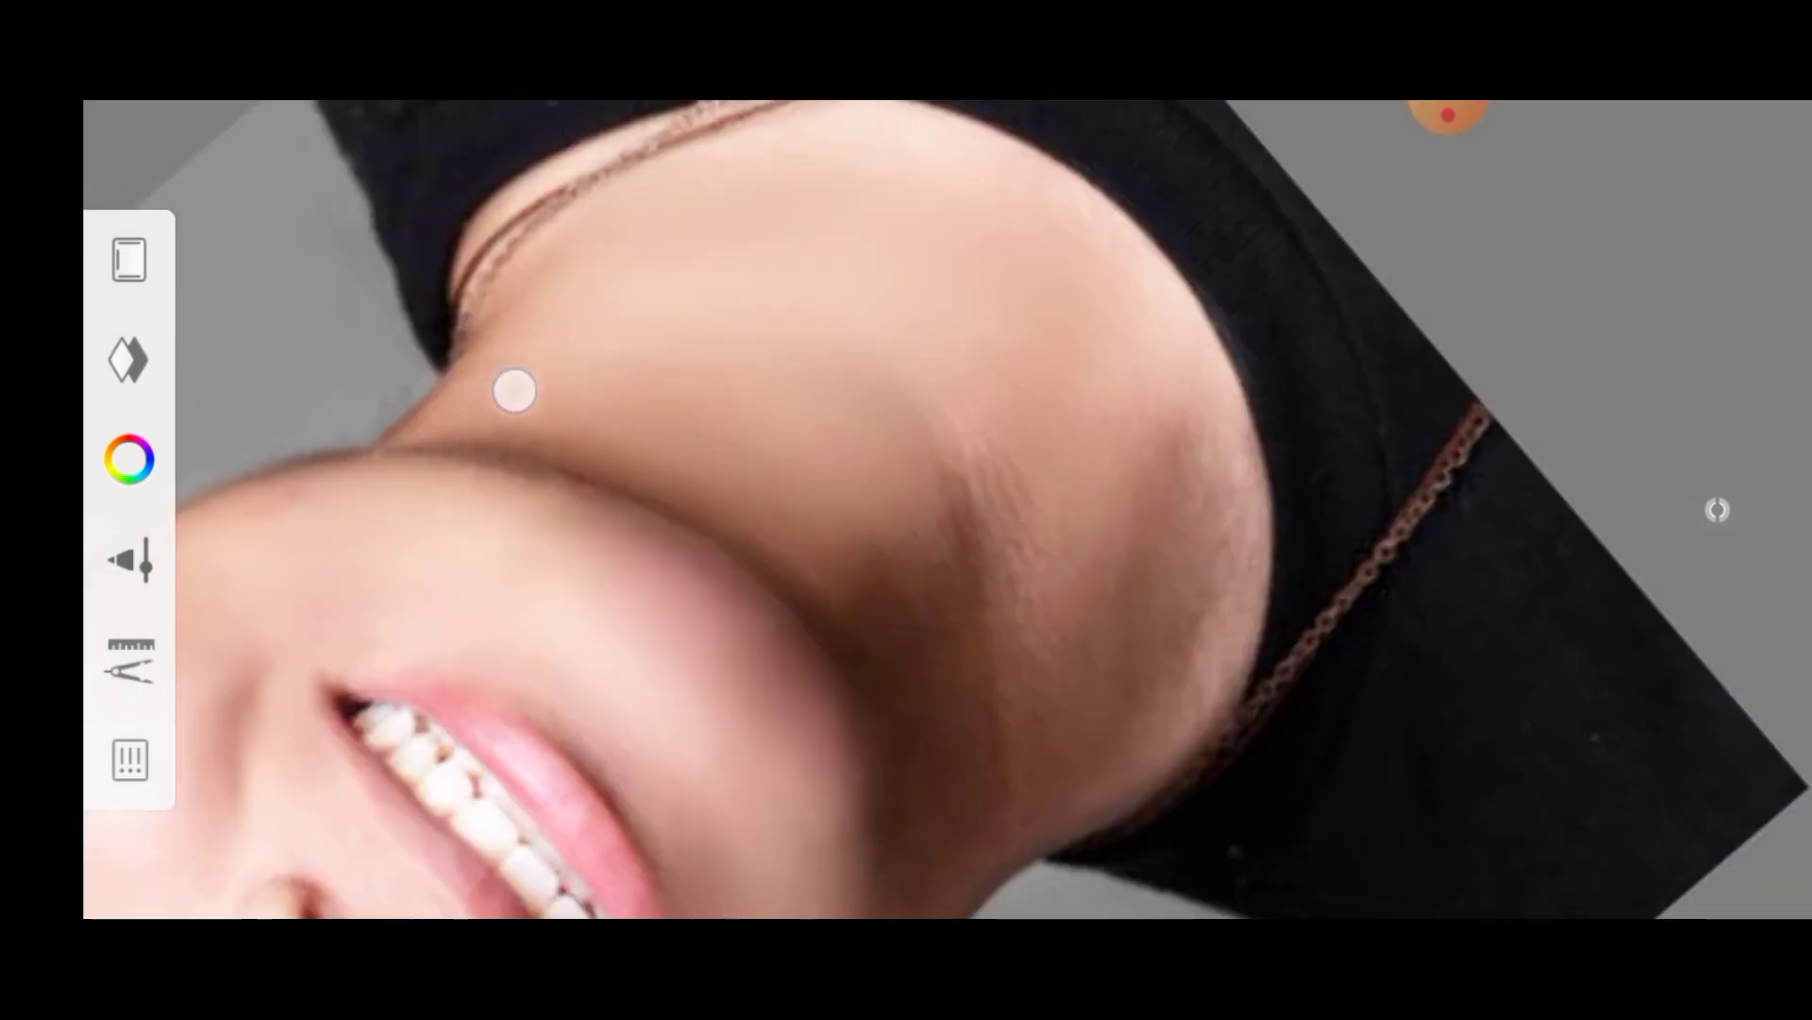
pyautogui.moveTo(748, 425)
pyautogui.mouseDown()
pyautogui.moveTo(874, 509)
pyautogui.moveTo(987, 660)
pyautogui.moveTo(1044, 485)
pyautogui.moveTo(982, 303)
pyautogui.mouseUp()
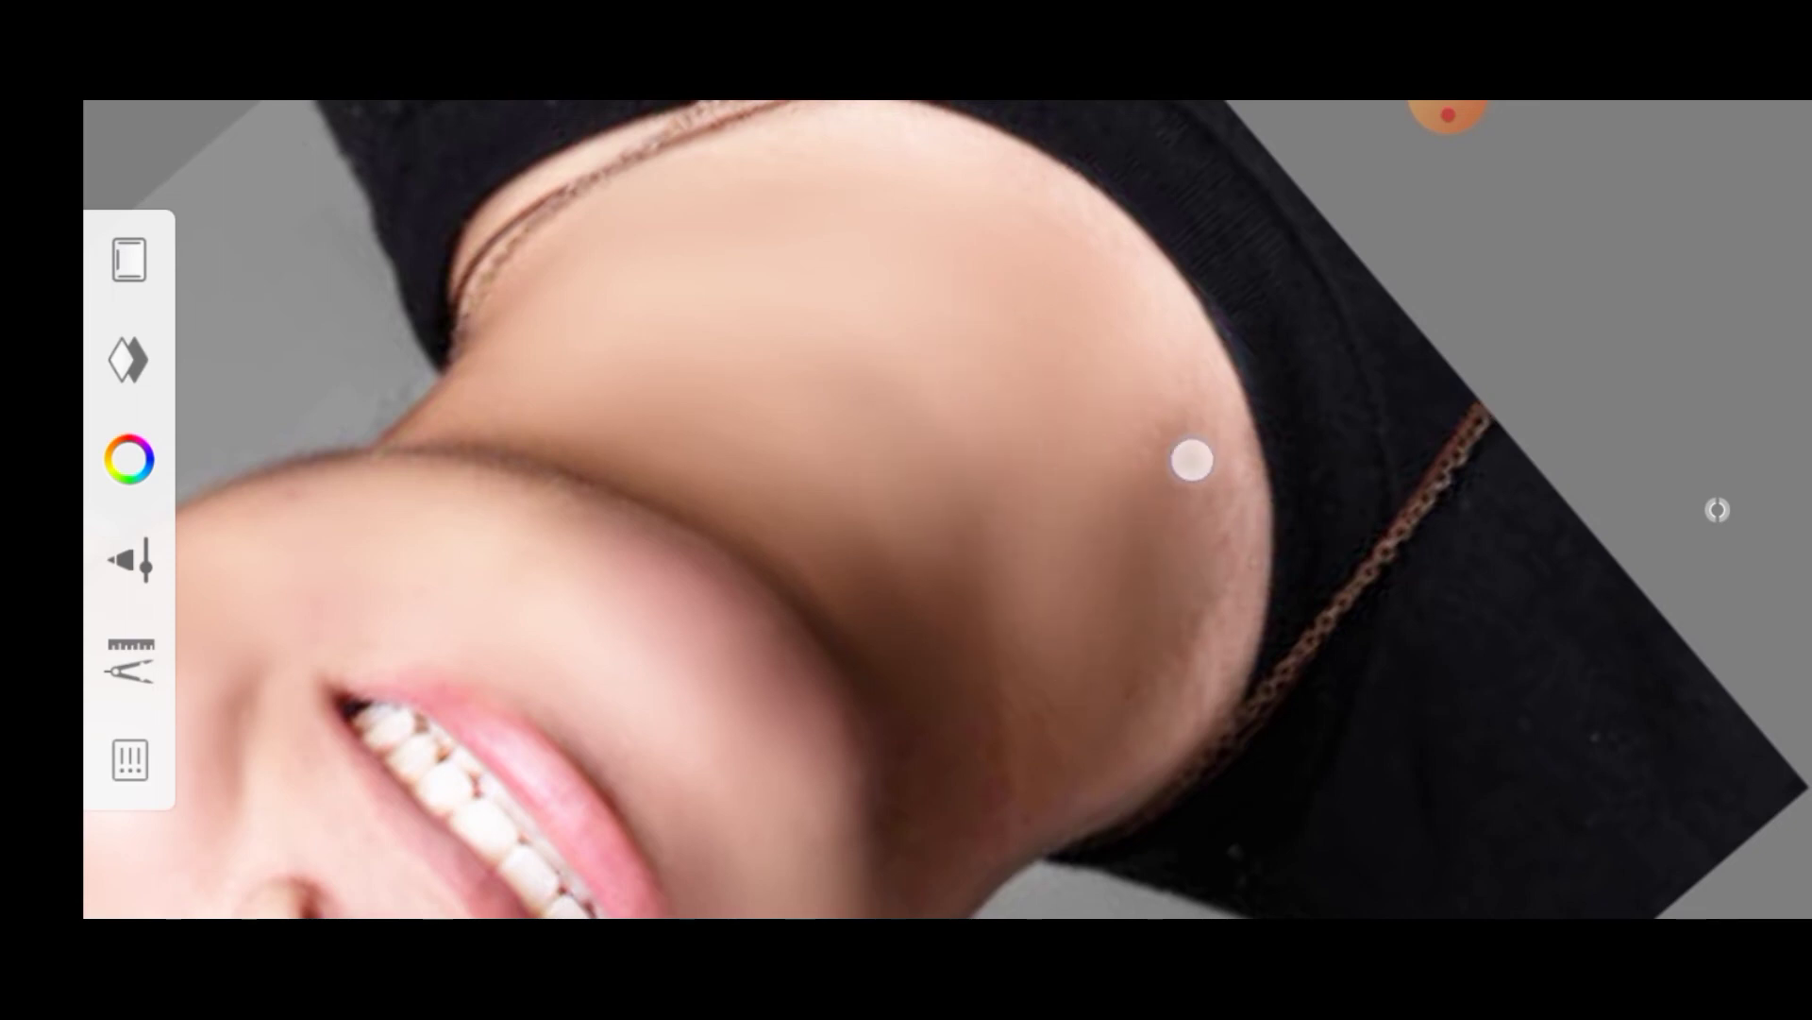
pyautogui.moveTo(1169, 503); pyautogui.dragTo(882, 275)
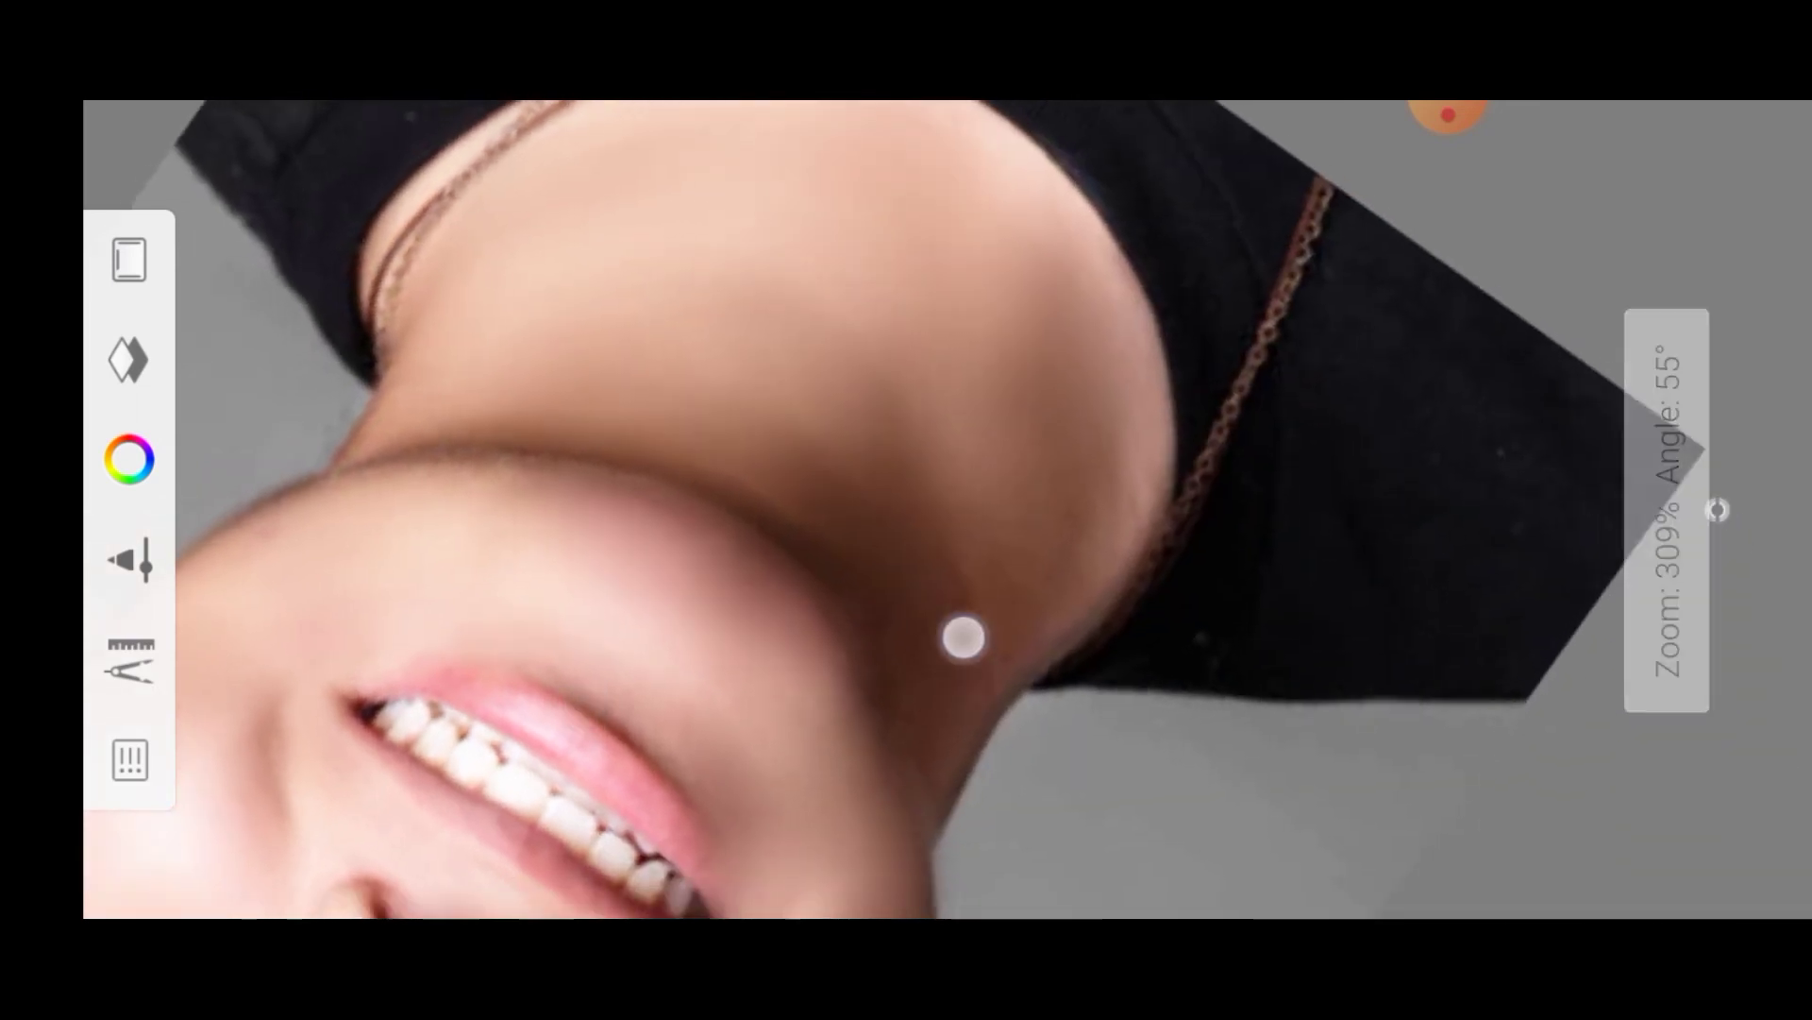
pyautogui.click(1449, 114)
# - Save the current sketch and move on to PicsArt
pyautogui.click(878, 615)
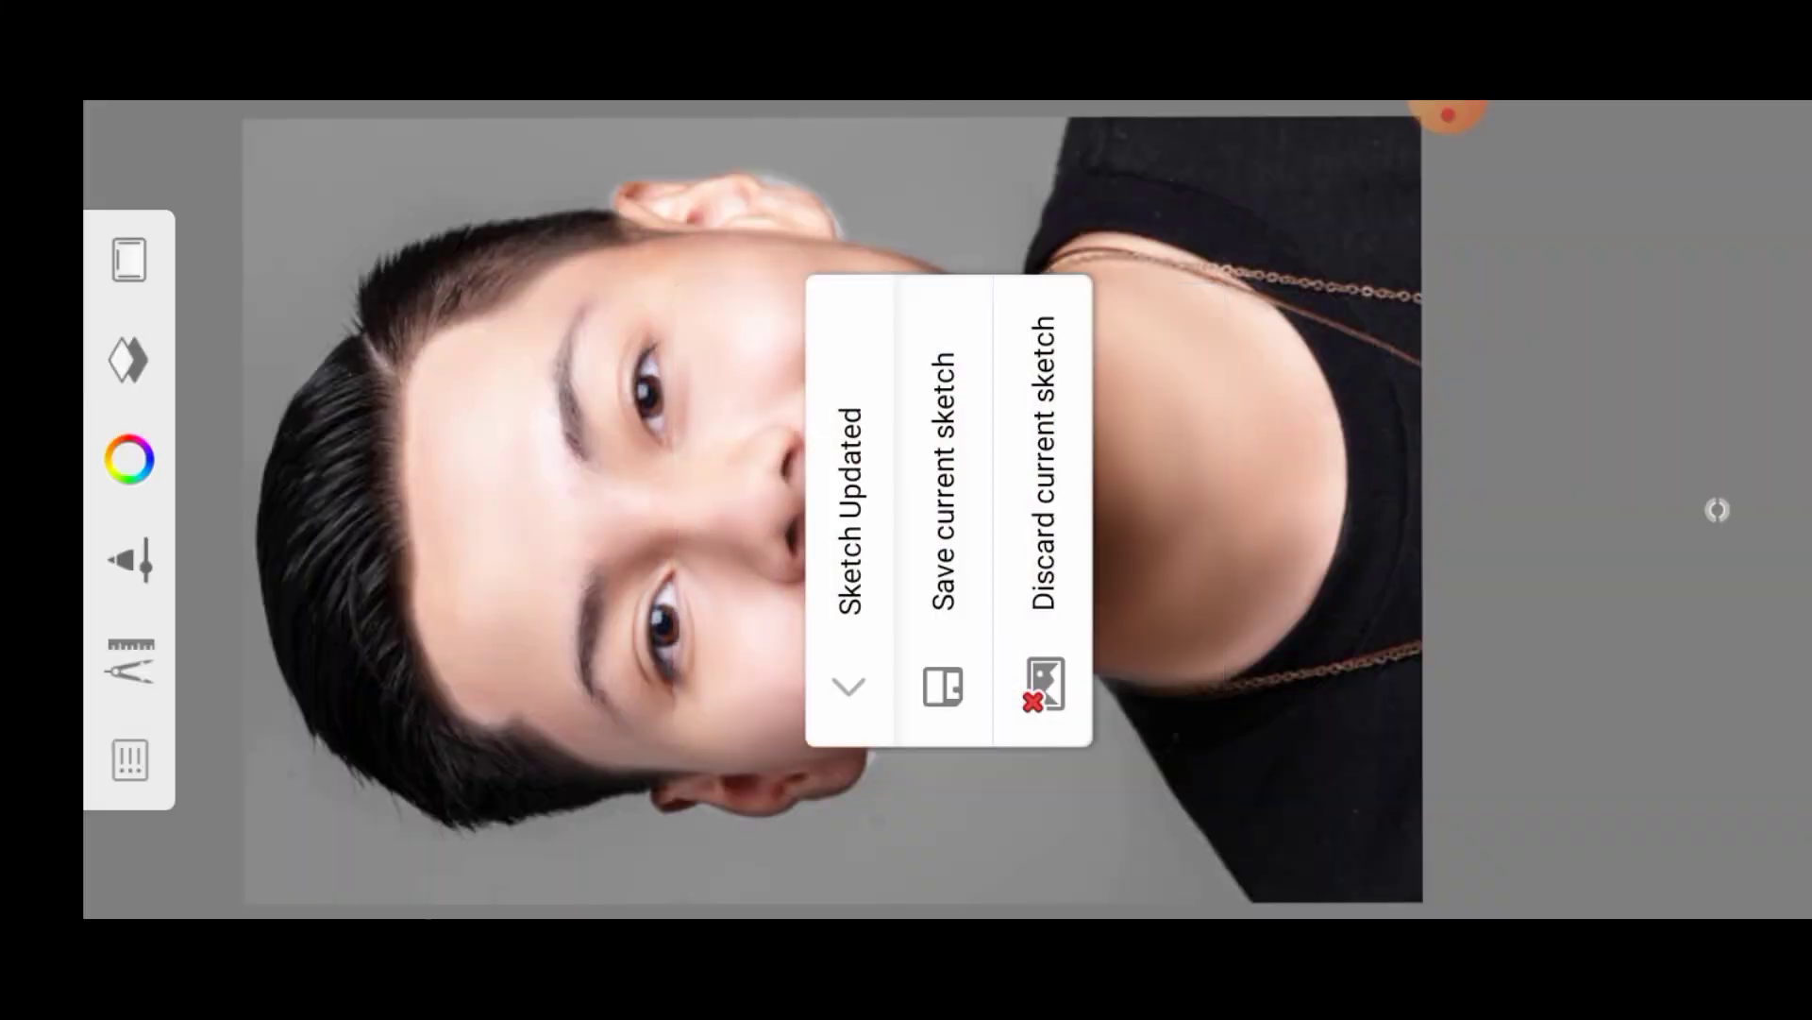
pyautogui.click(944, 380)
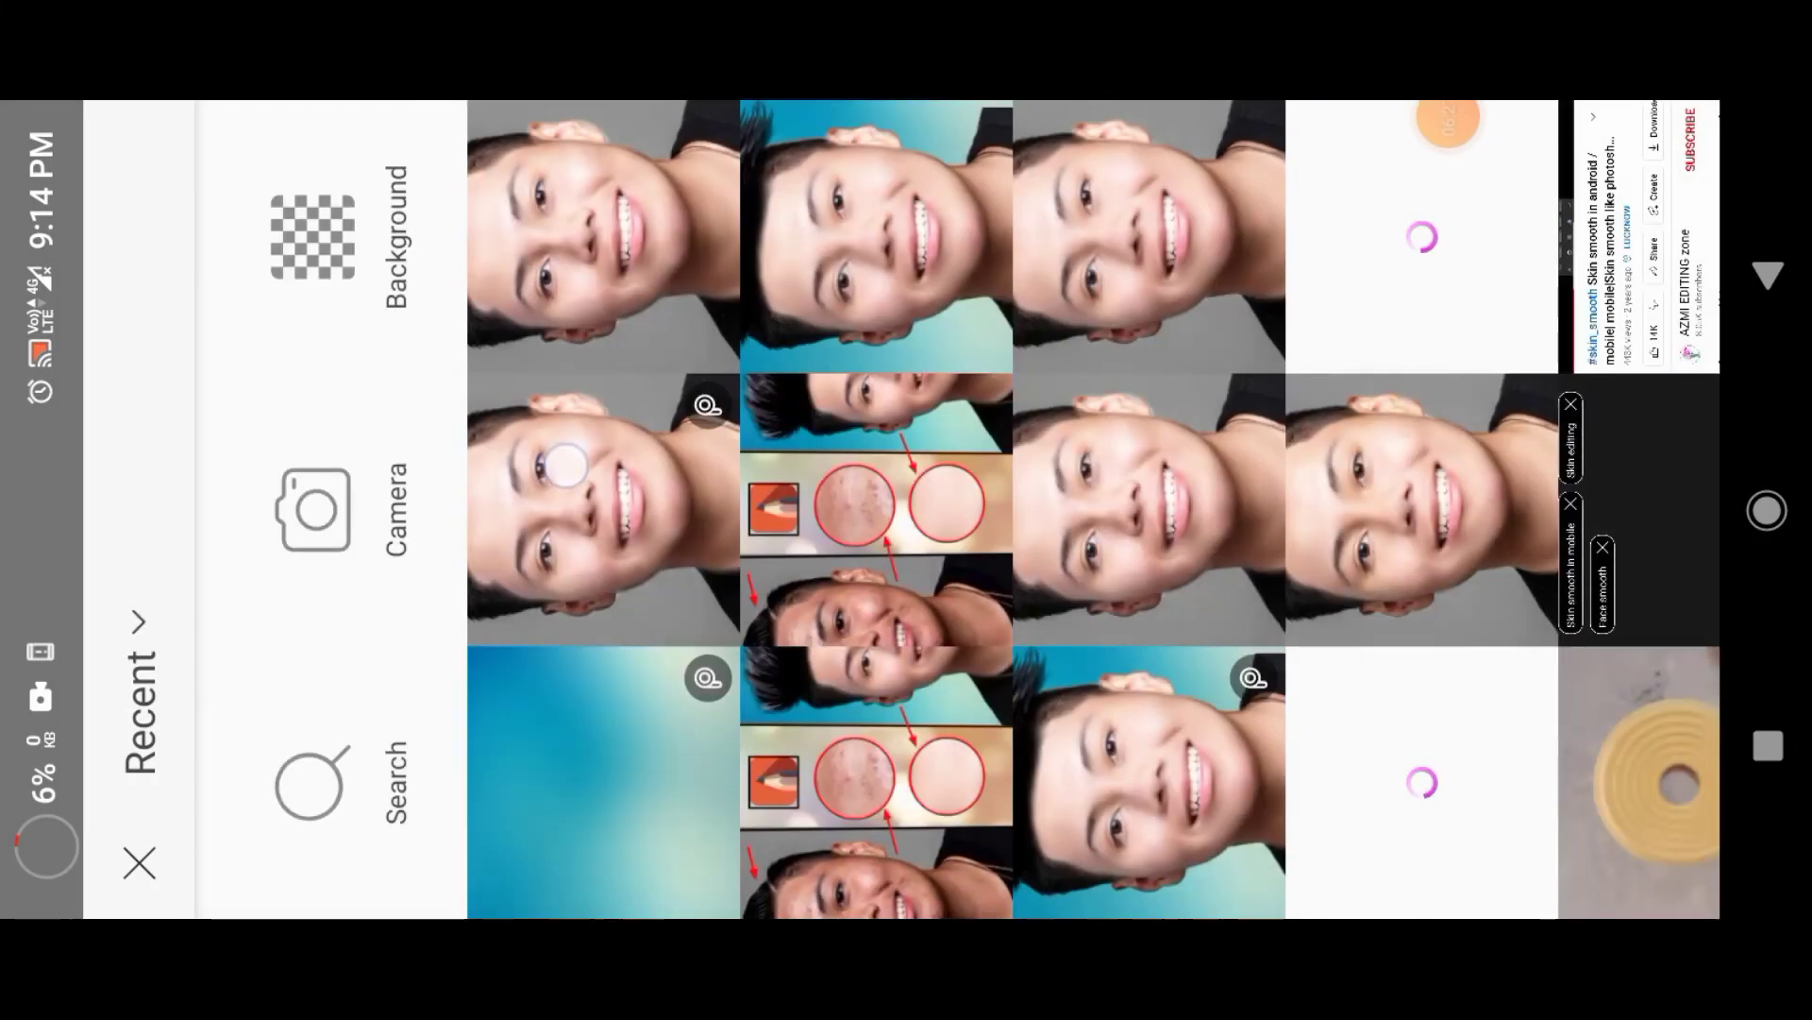
# - Place and enlarge the portrait on the blue gradient, cut out the person, and fit the spiky hair sticker
pyautogui.click(566, 462)
pyautogui.click(97, 191)
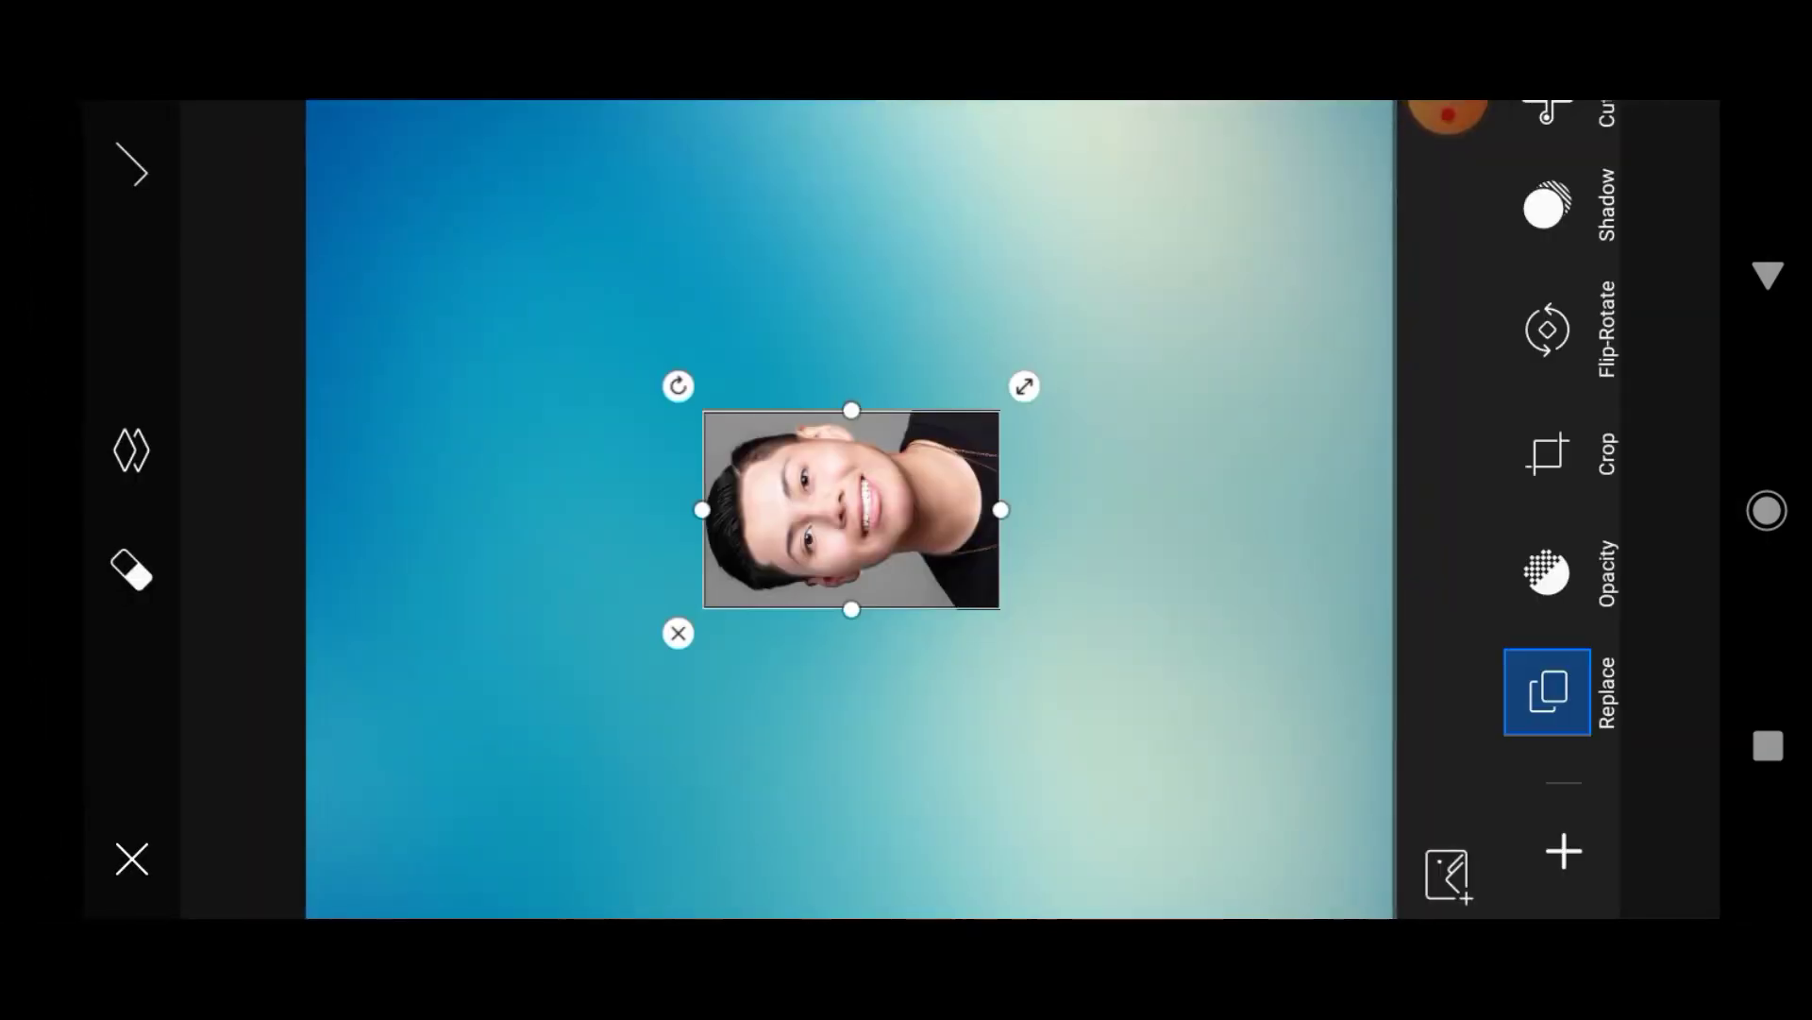
pyautogui.moveTo(1024, 385)
pyautogui.mouseDown()
pyautogui.moveTo(1259, 202)
pyautogui.moveTo(1416, 133)
pyautogui.moveTo(1397, 137)
pyautogui.mouseUp()
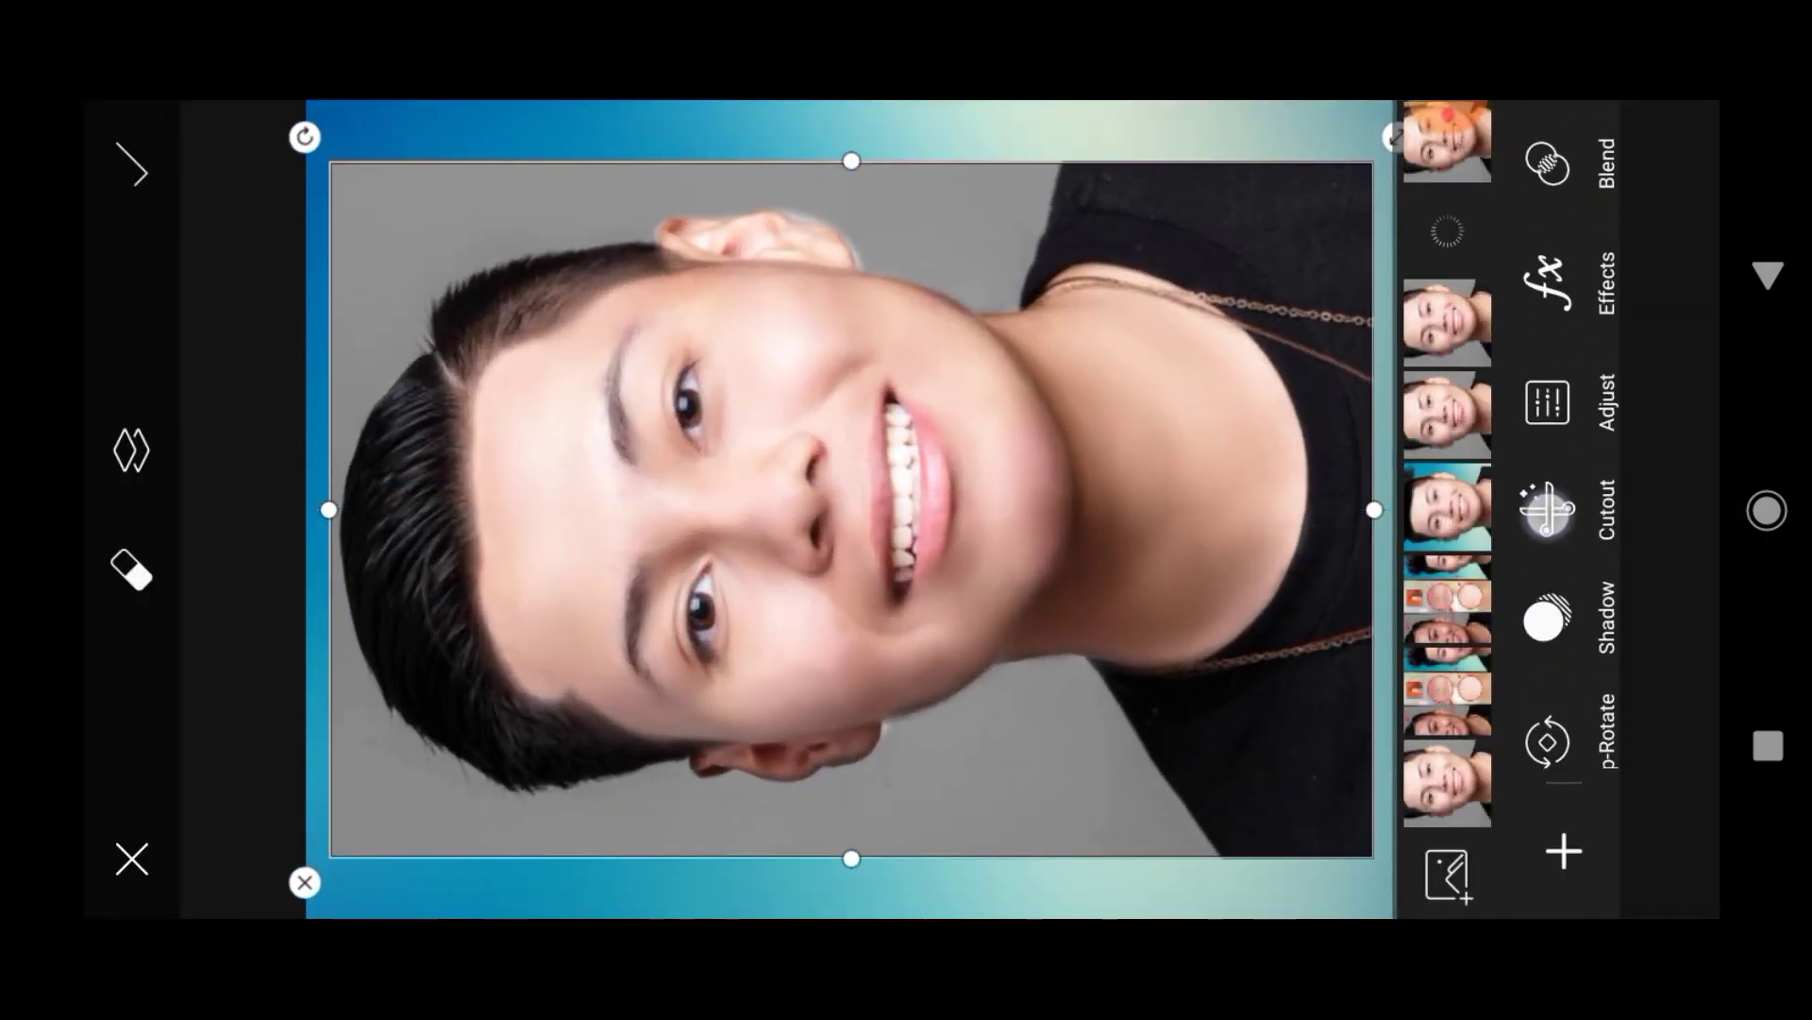
pyautogui.click(1547, 509)
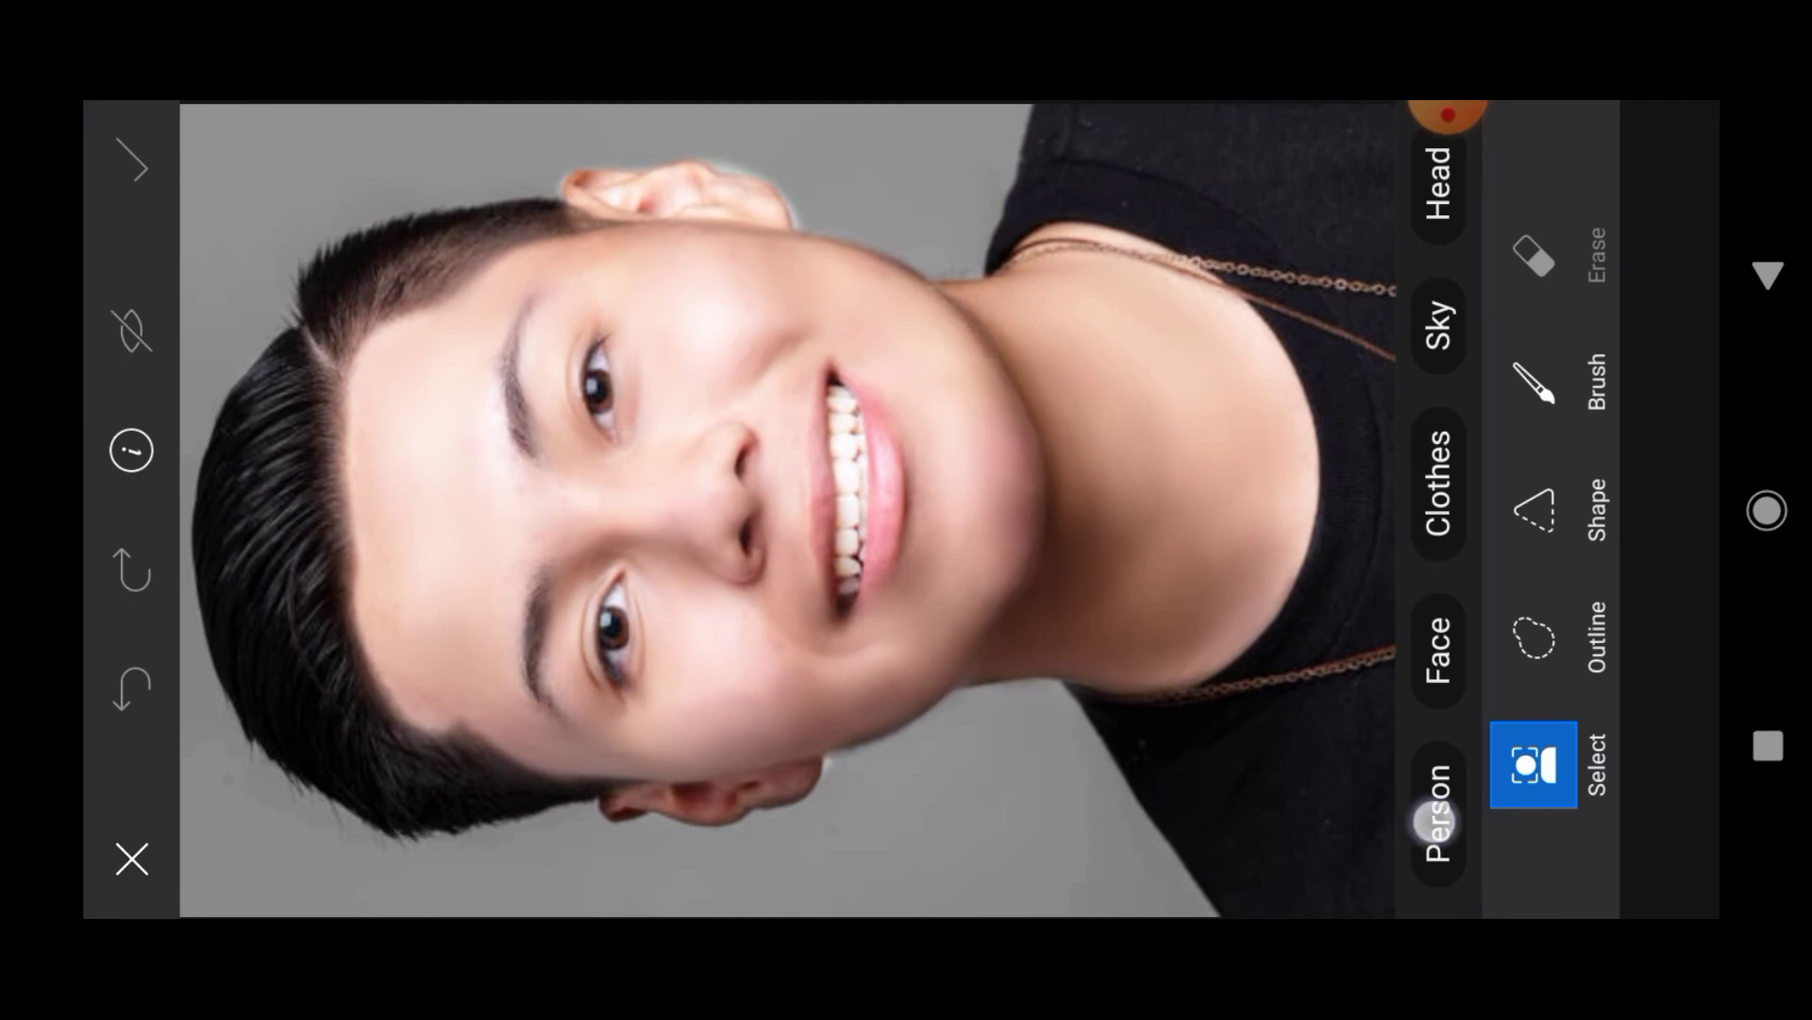
pyautogui.click(1434, 821)
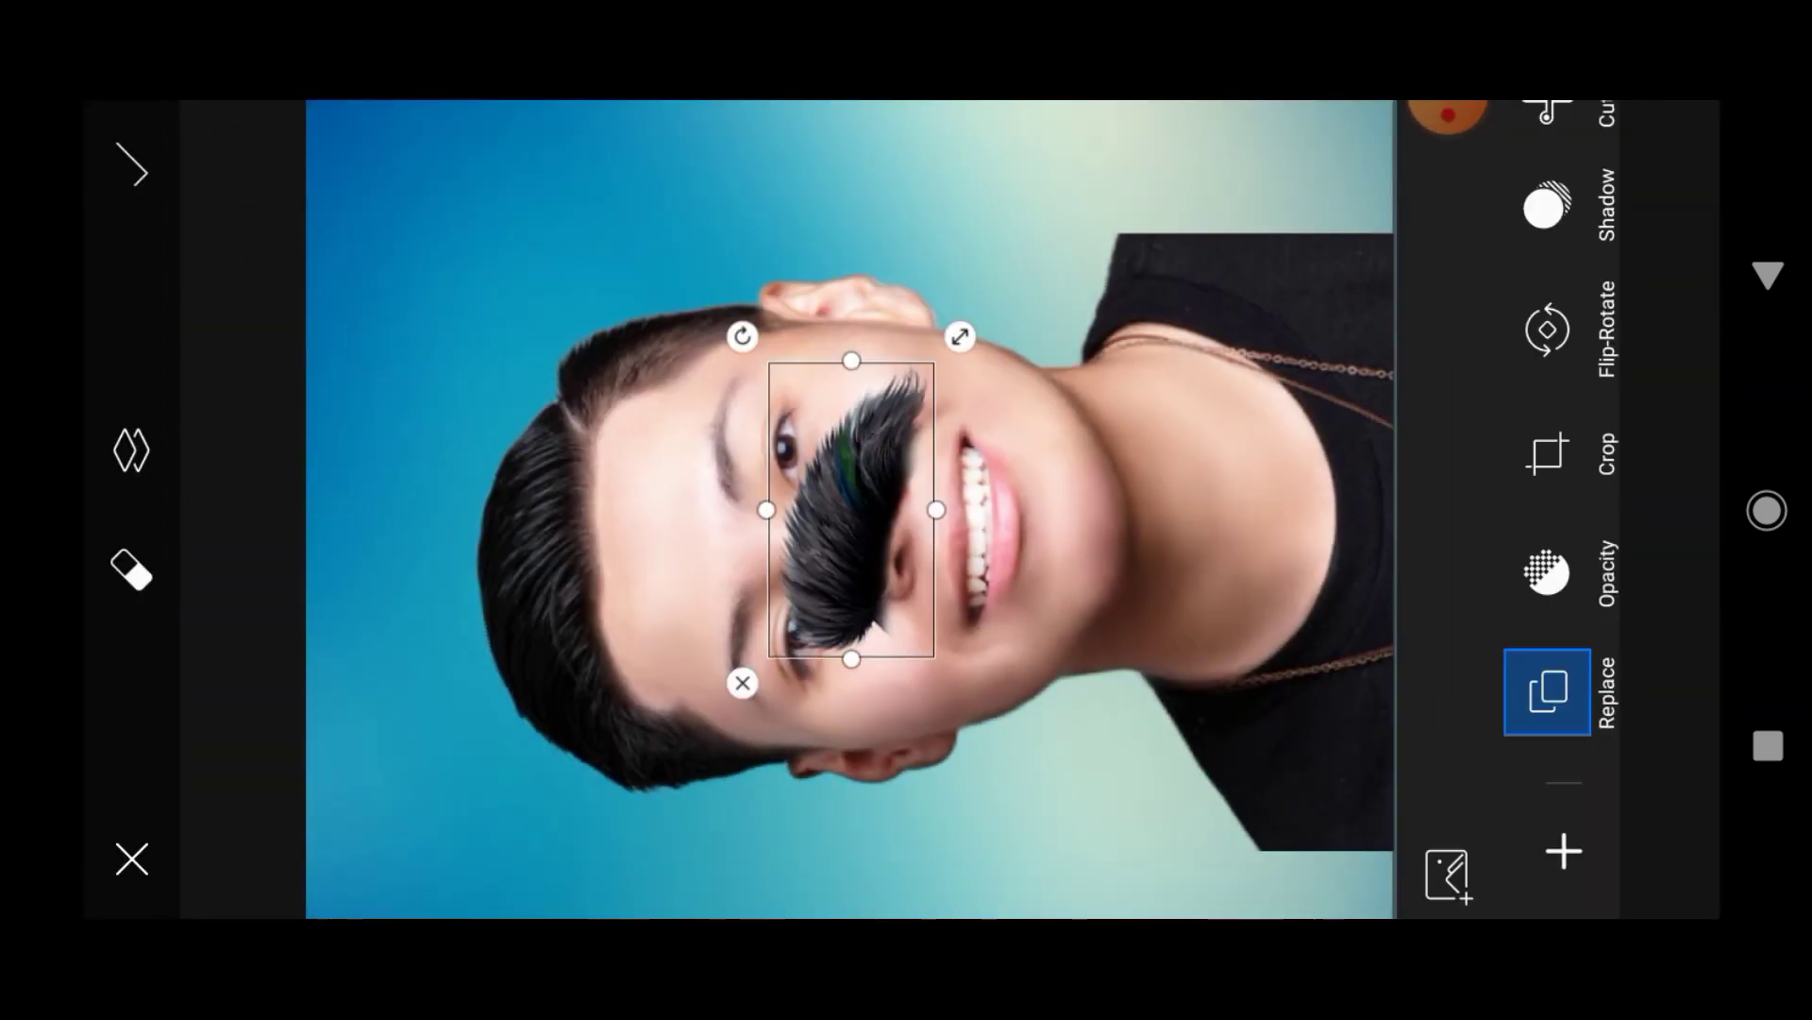
pyautogui.moveTo(852, 510); pyautogui.dragTo(768, 300)
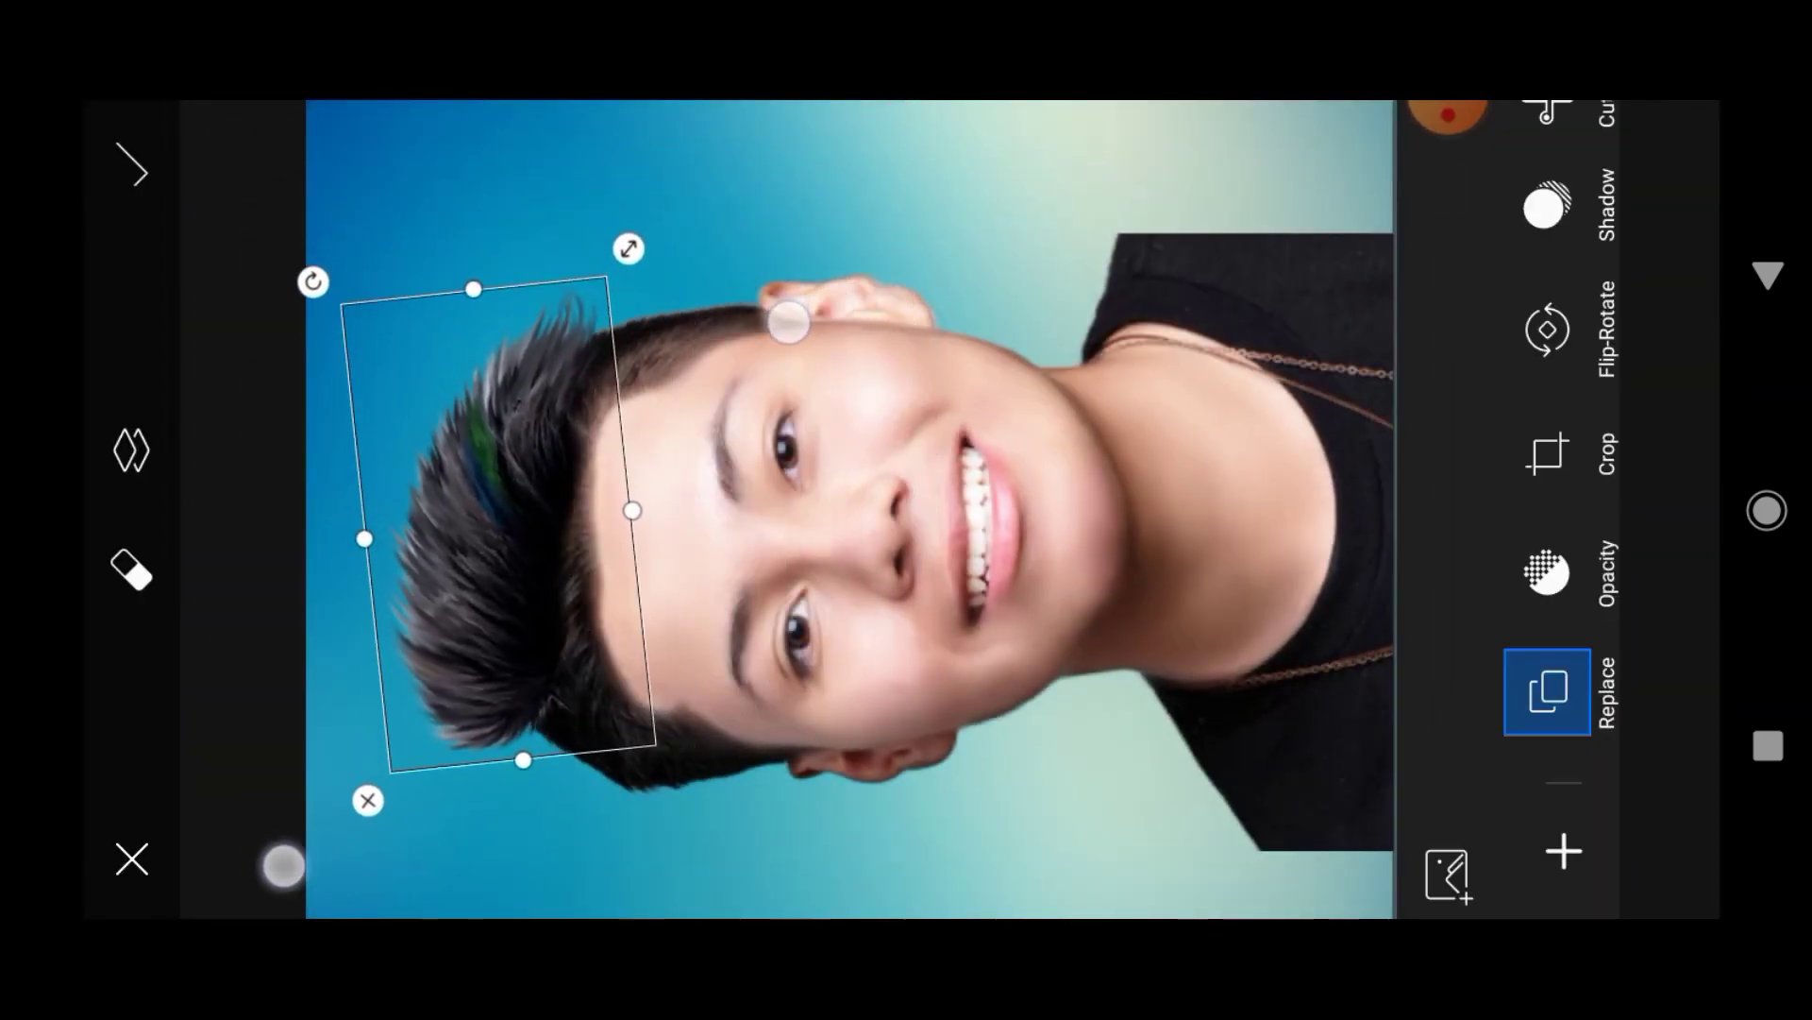
pyautogui.moveTo(768, 300); pyautogui.dragTo(931, 355)
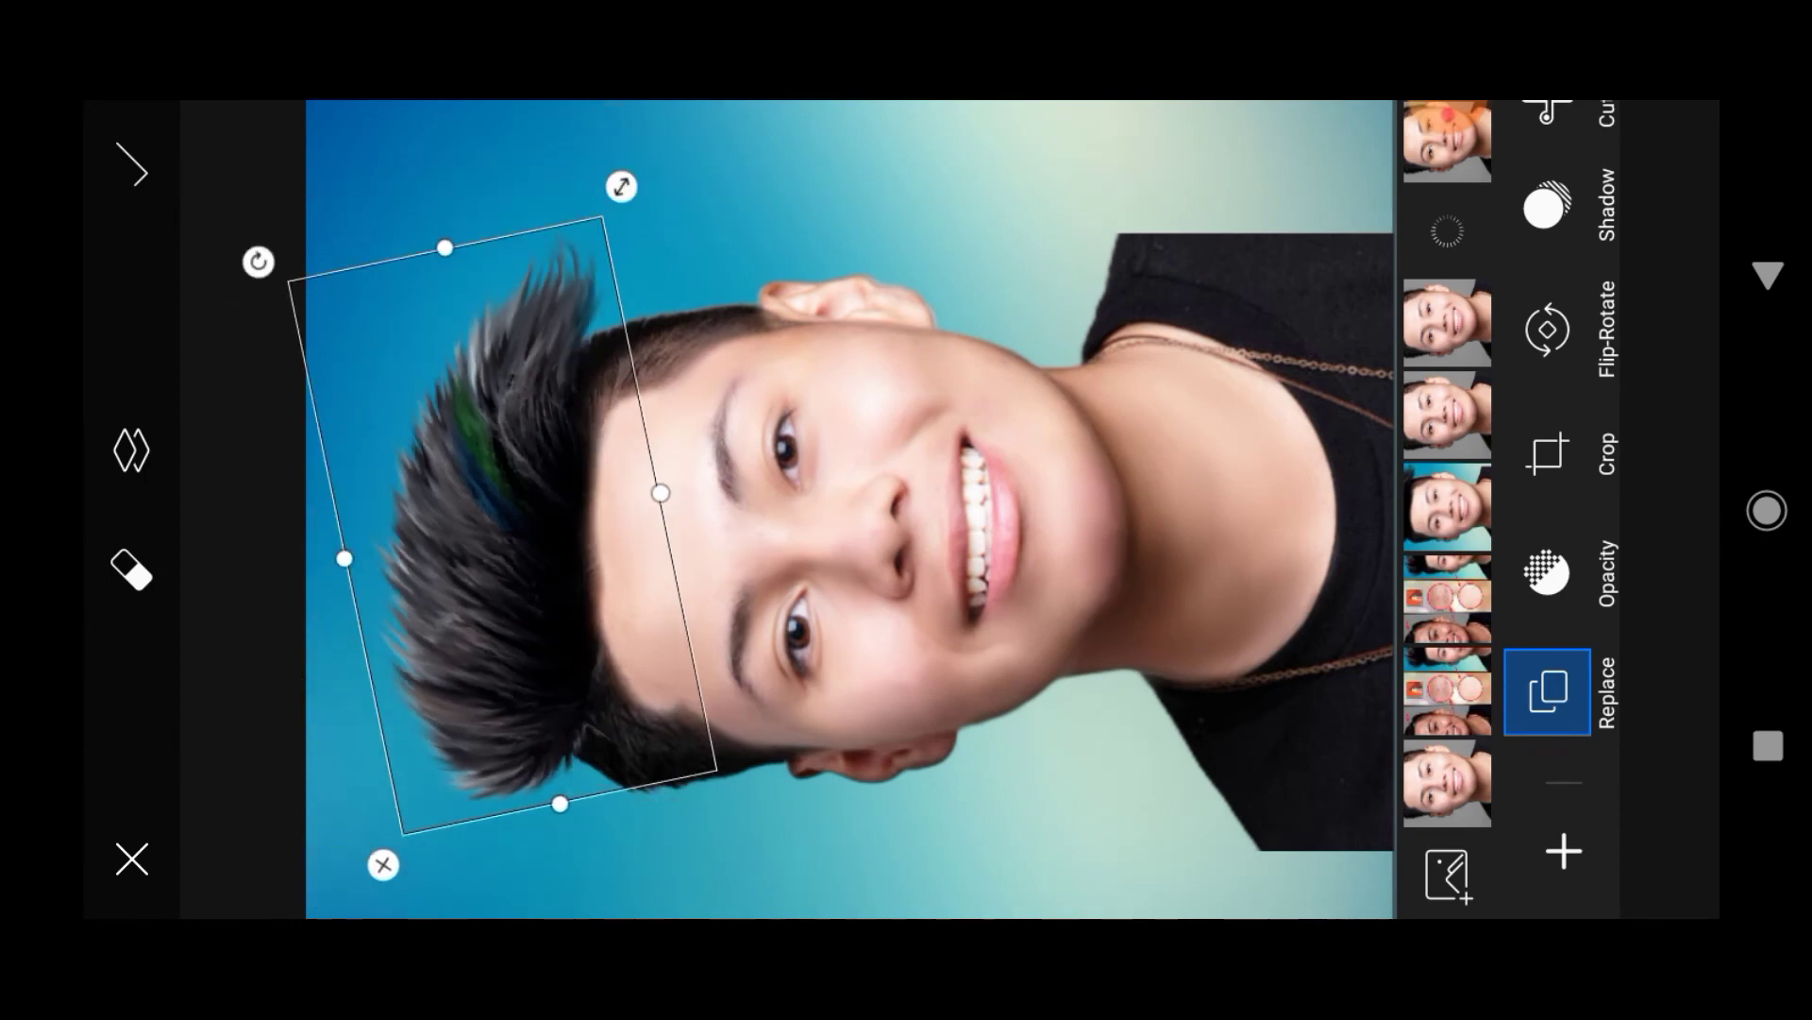